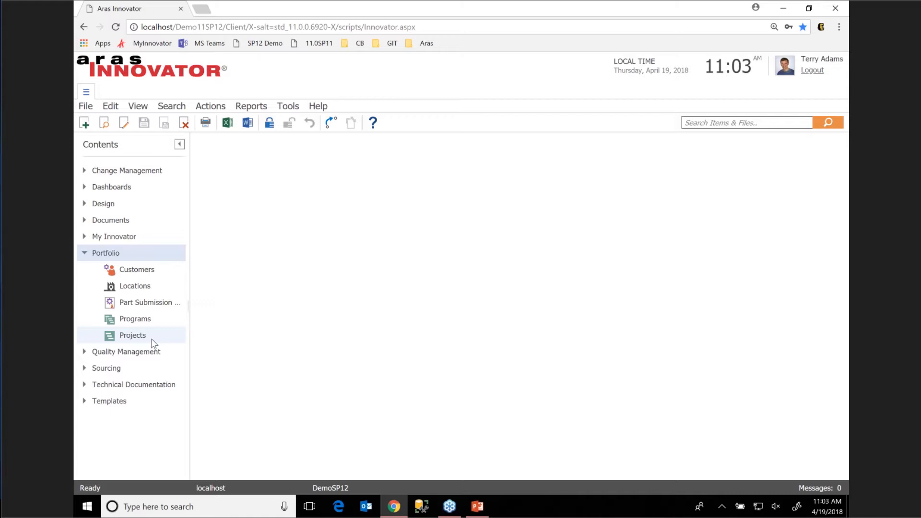
Open the Portfolio's Projects list and review its schedule, phase status, project manager, template and update mode columns.
left_click(132, 336)
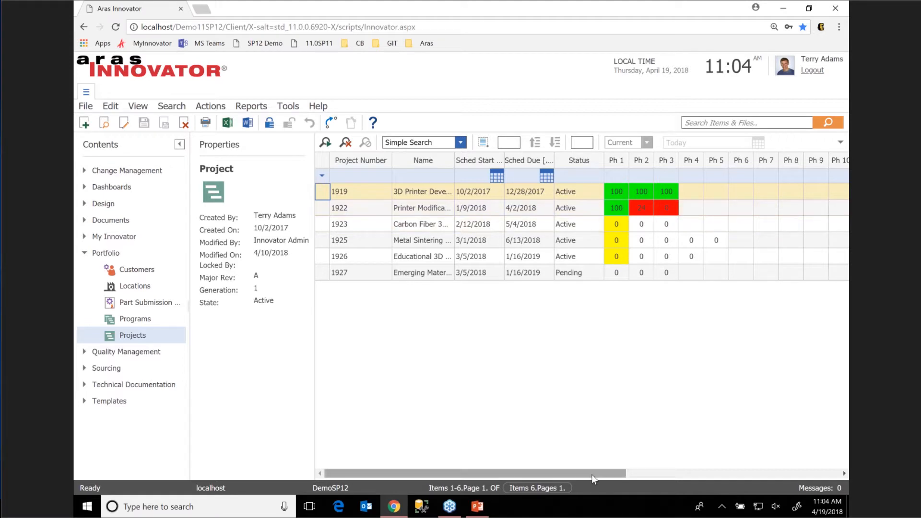
left_click_drag(591, 474, 716, 461)
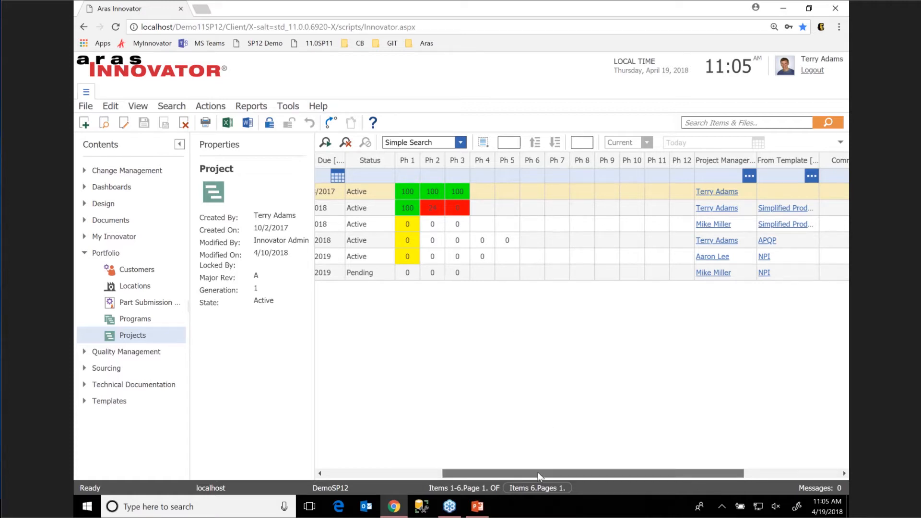
left_click_drag(537, 472, 654, 466)
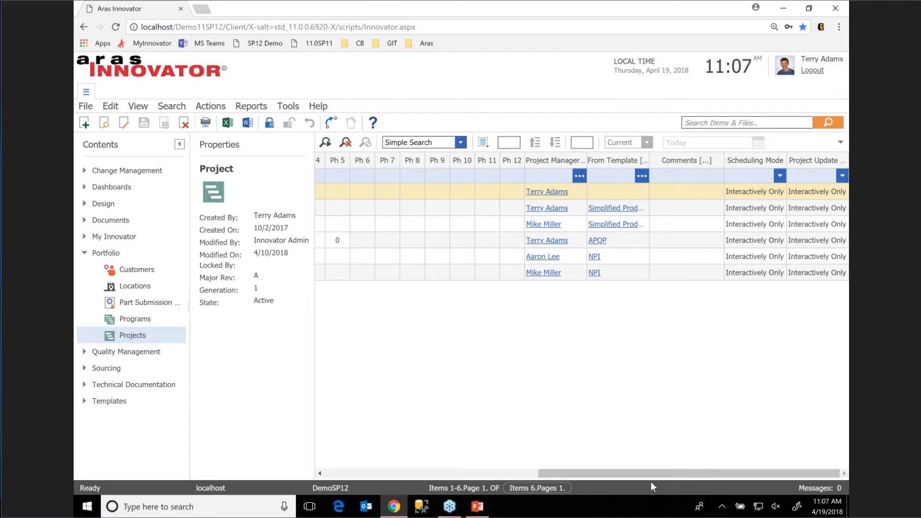
left_click_drag(646, 474, 410, 434)
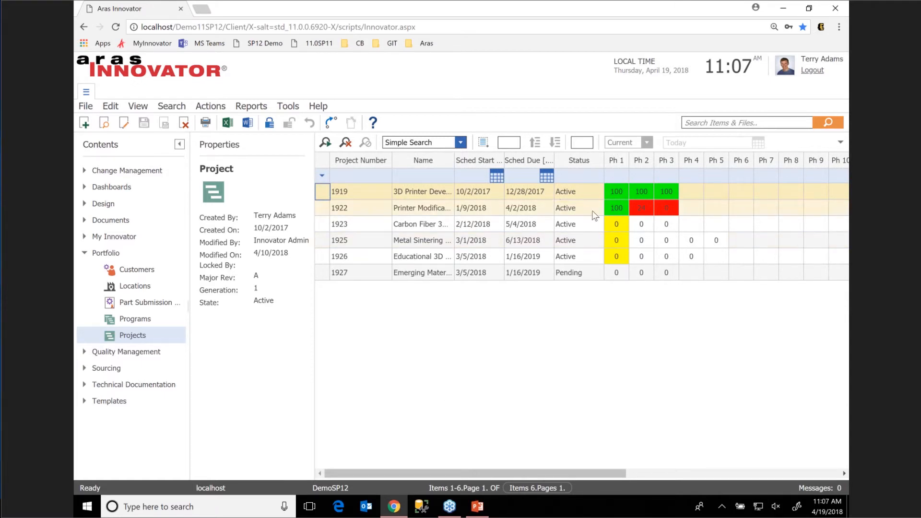
Open project 1922 Printer Modification and expand its whole project tree in the project plan.
left_click(417, 212)
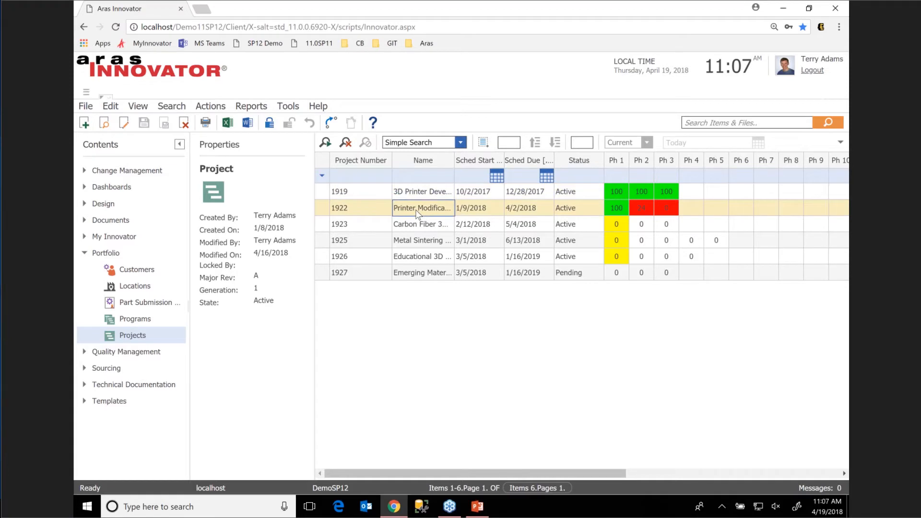
double_click(417, 213)
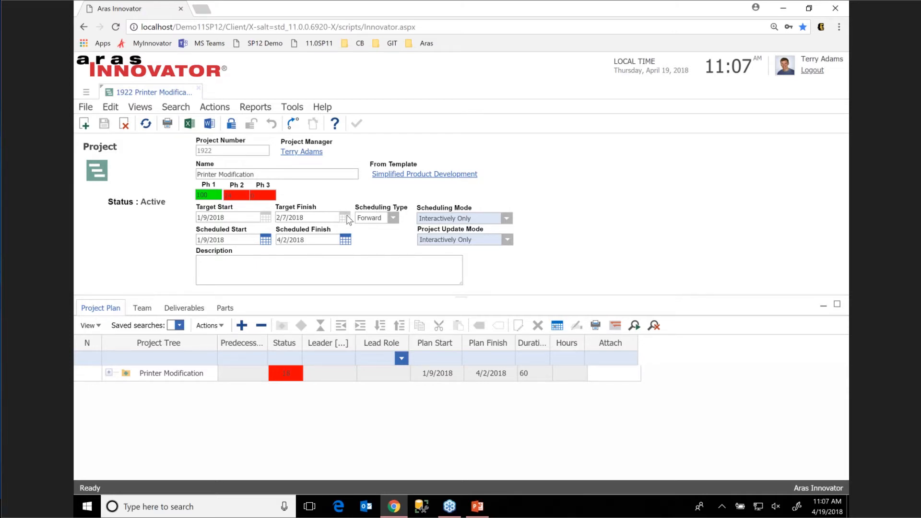
left_click(242, 327)
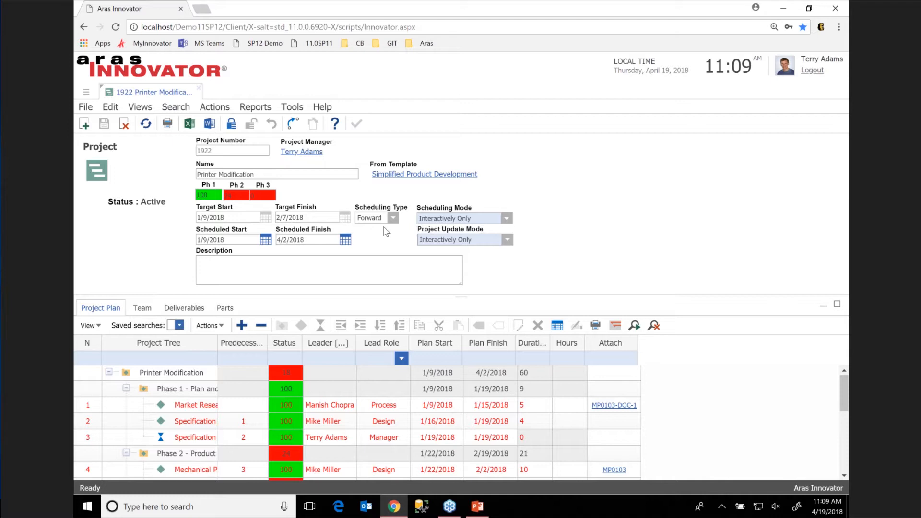
Lock the project for editing and review the available Scheduling Type and Scheduling Mode options without changing them.
left_click(232, 124)
left_click(393, 217)
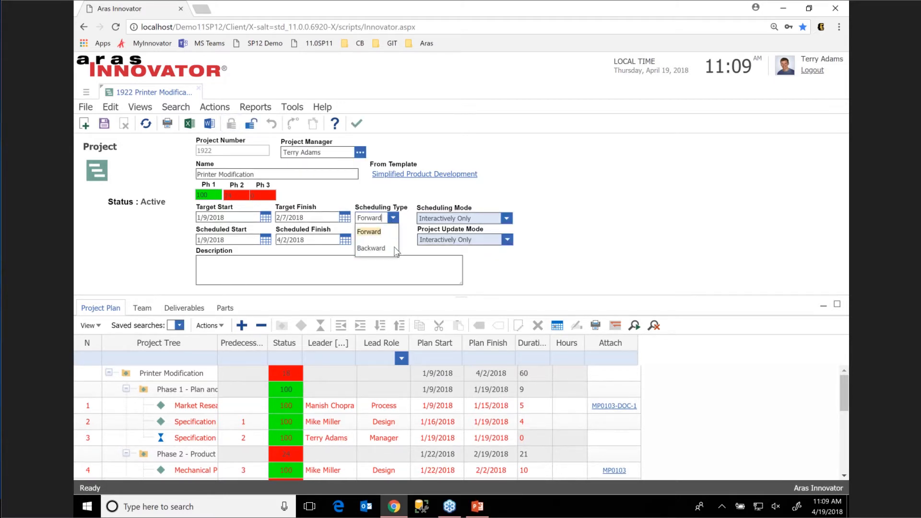
left_click(408, 242)
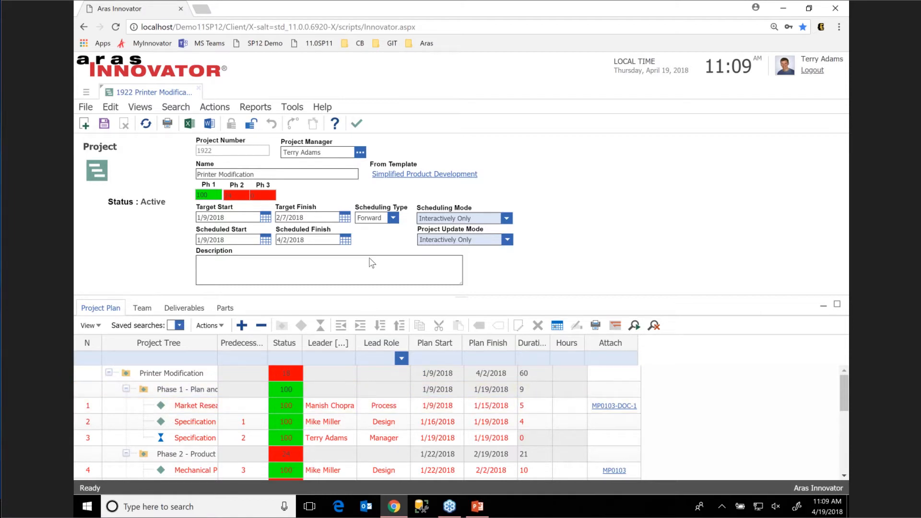
left_click(502, 220)
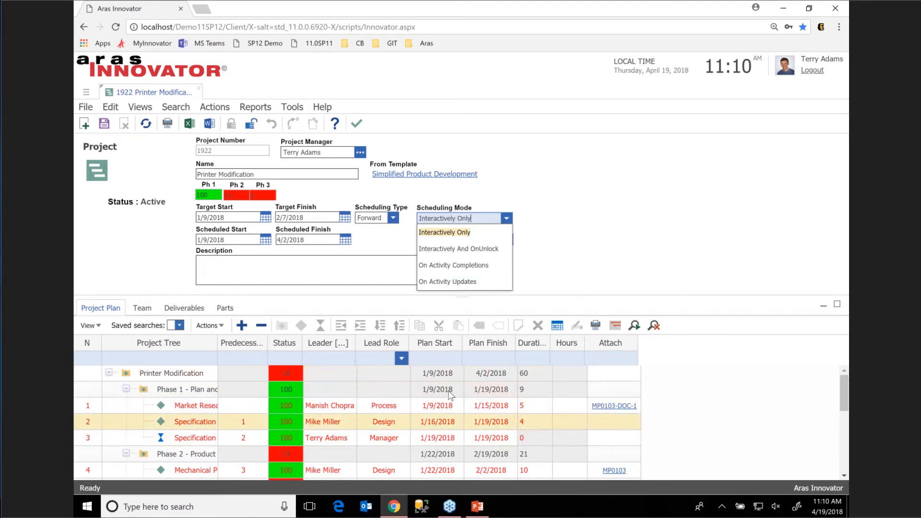
left_click(587, 211)
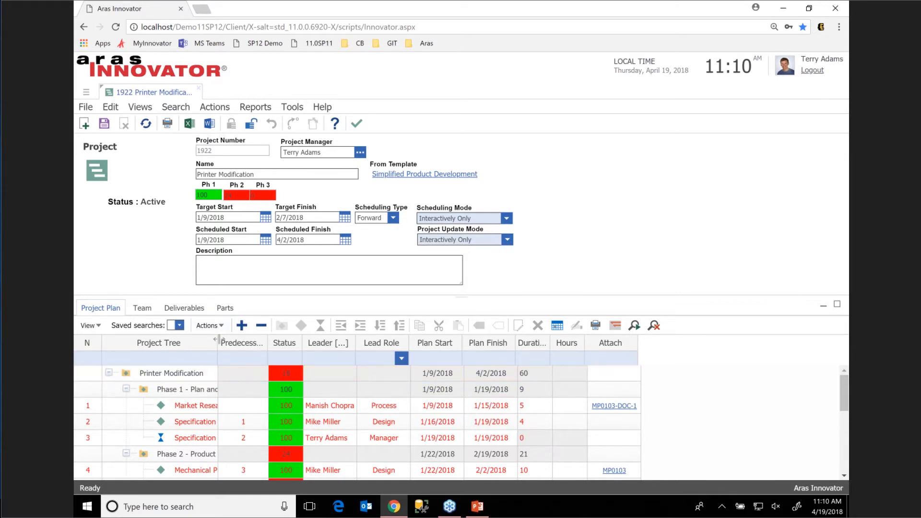
Widen the Project Tree column to show full activity names and enlarge the project plan area upward.
left_click_drag(217, 340, 325, 343)
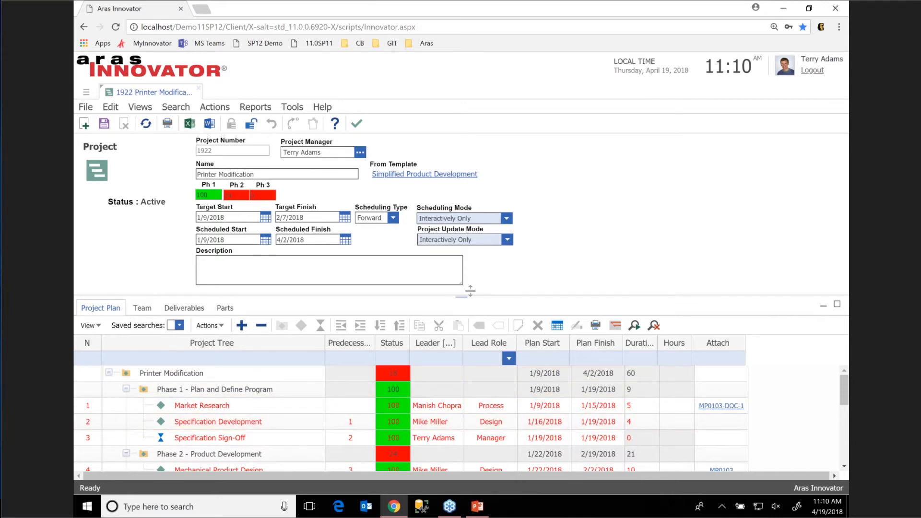
left_click_drag(472, 297, 487, 211)
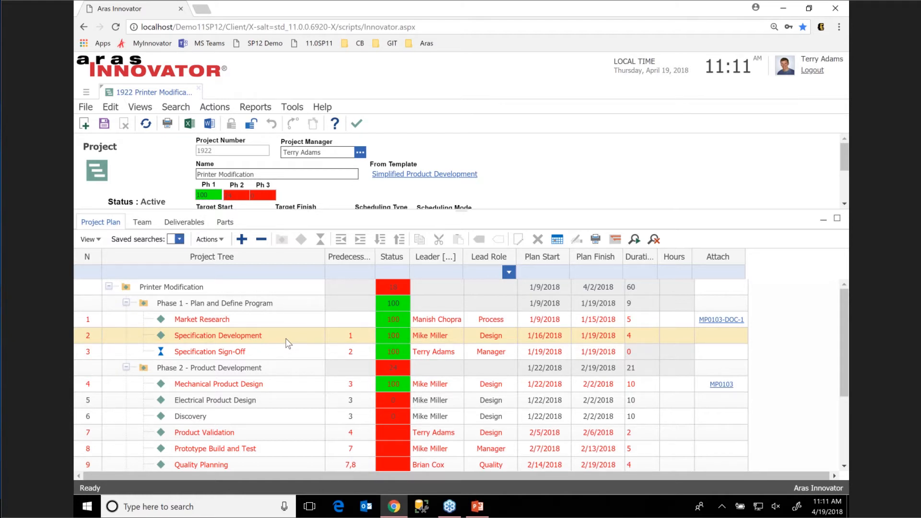
Search the online help for "critical path", view the Critical Path Method topic, and close the help.
left_click(323, 107)
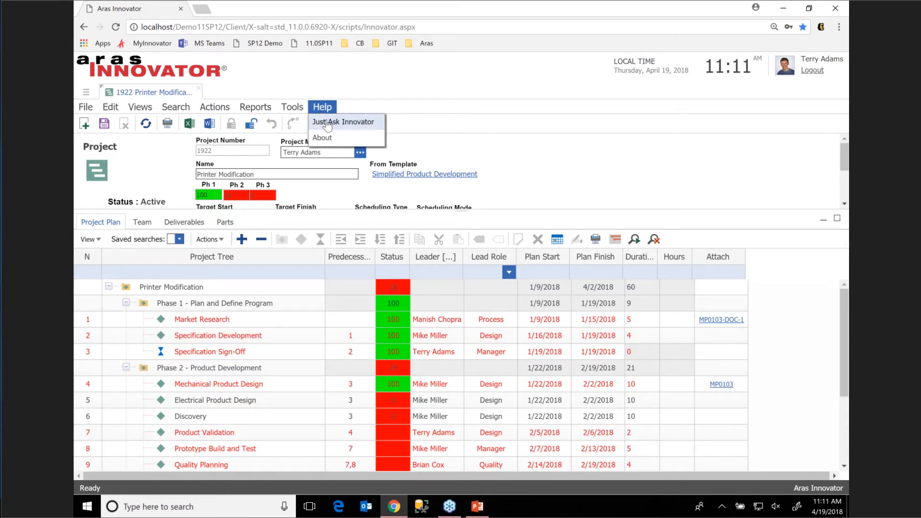
left_click(327, 123)
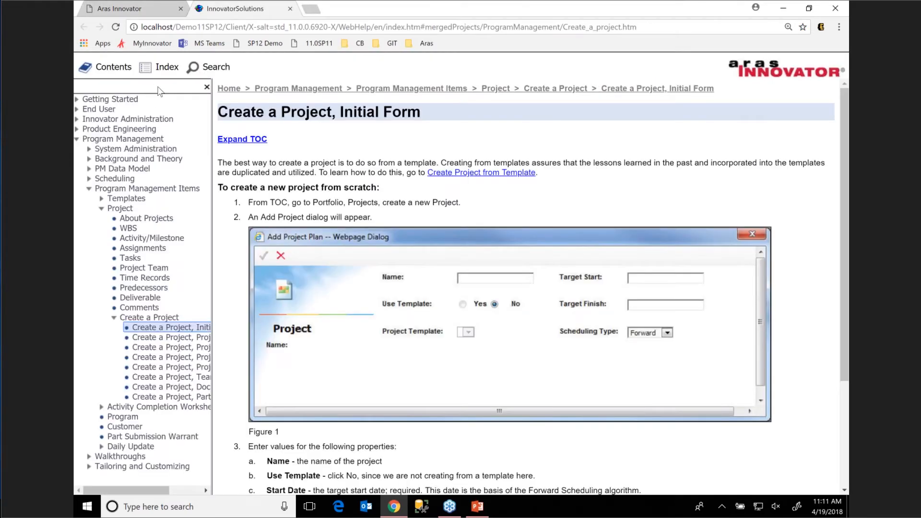
left_click(210, 67)
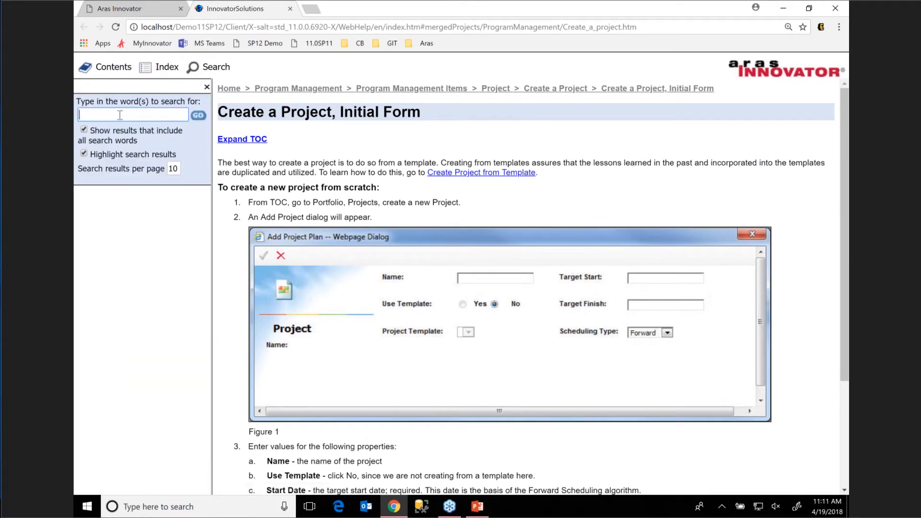
type("critical path")
left_click(132, 138)
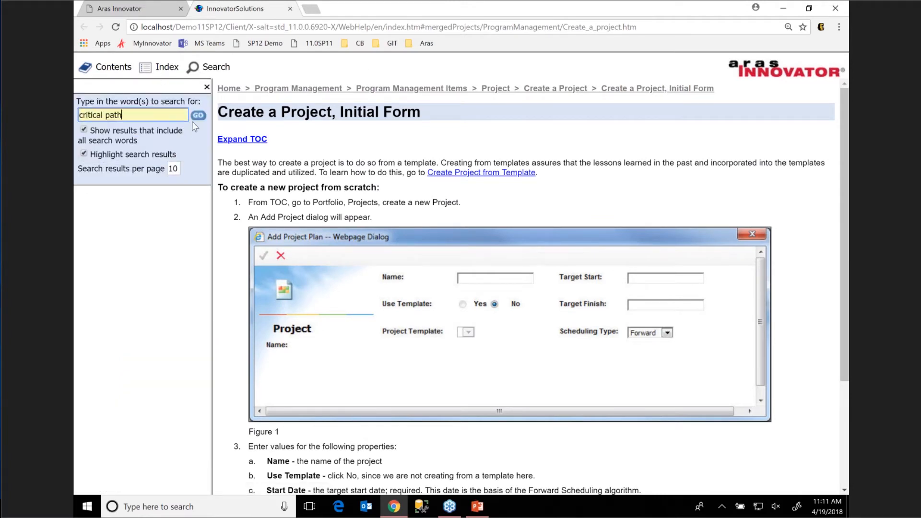
left_click(197, 115)
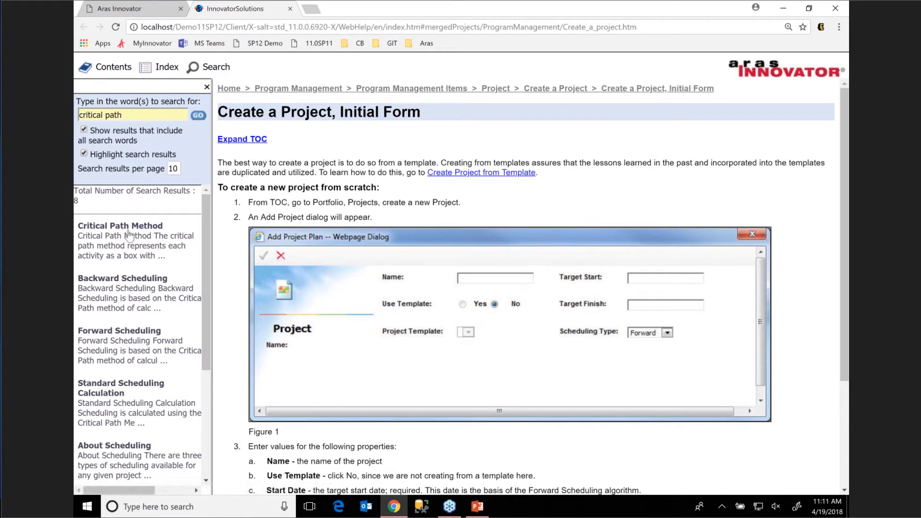
left_click(129, 228)
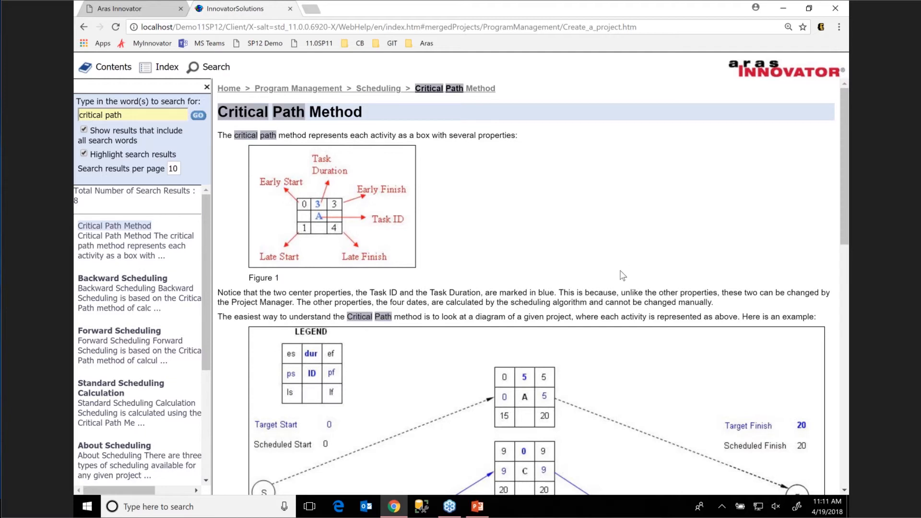
left_click(290, 9)
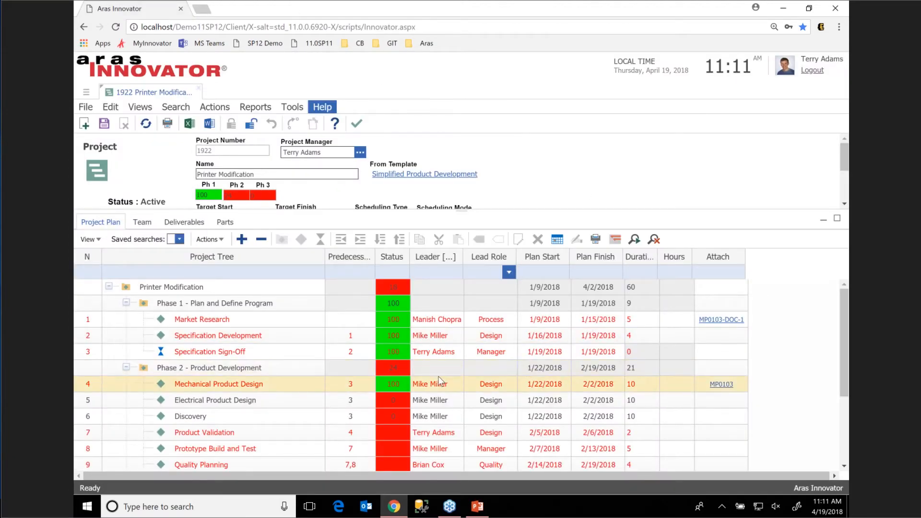
Examine the predecessor link between the Market Research and Specification Development activities in Phase 1.
left_click(363, 318)
left_click(363, 340)
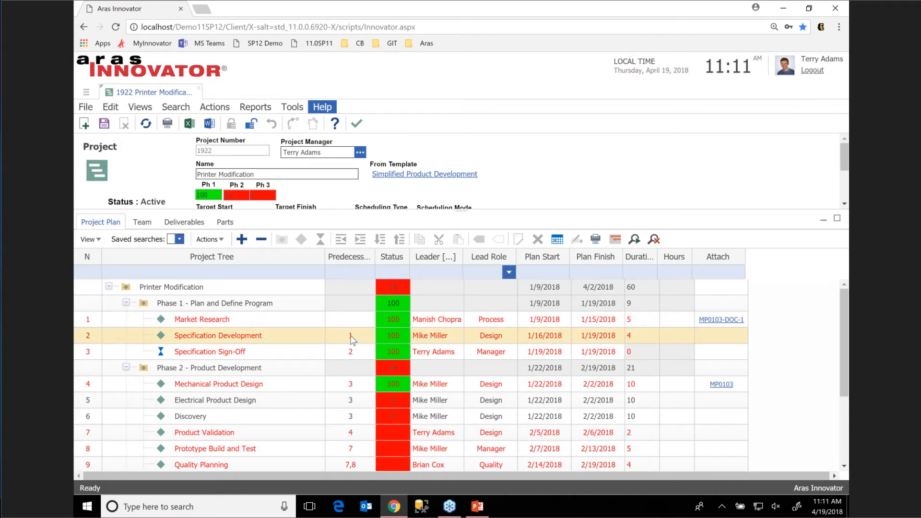
left_click(254, 320)
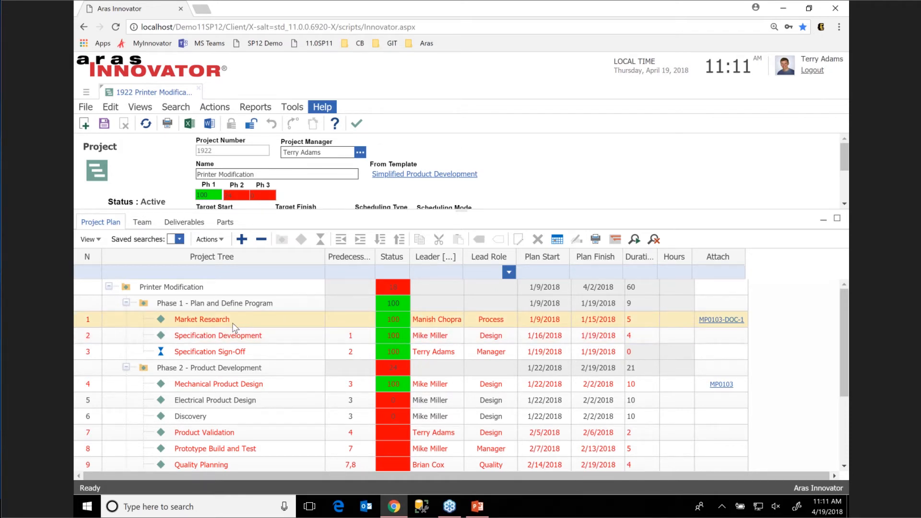
left_click(308, 337)
left_click(307, 321)
left_click(340, 337)
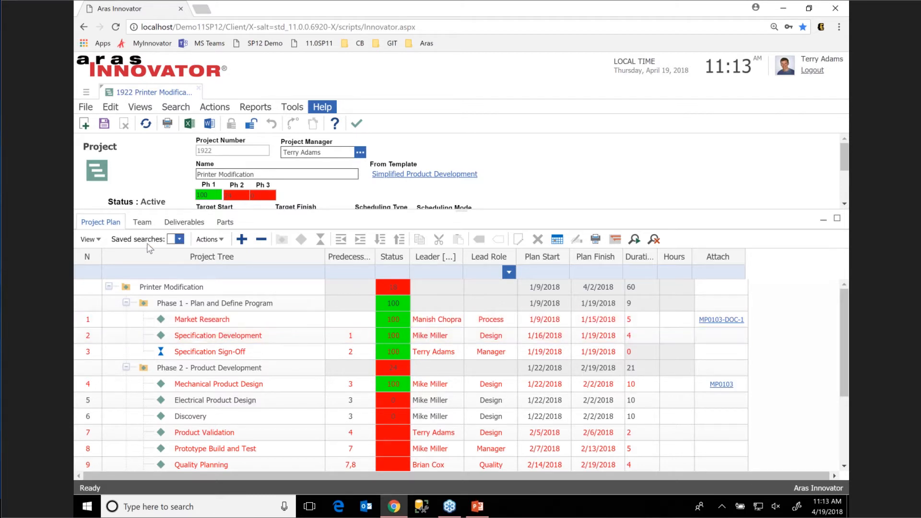
Review the project's team role assignments, and return to the project plan to check the Market Research duration.
left_click(140, 222)
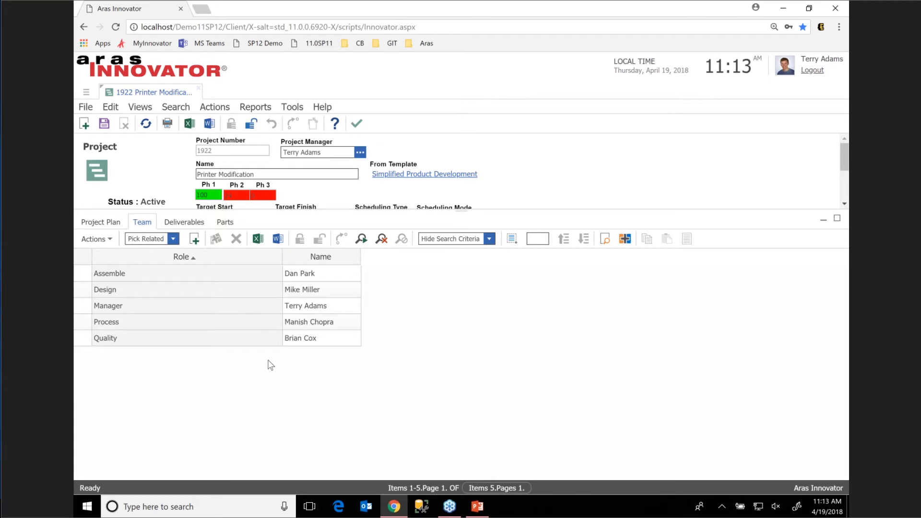
left_click(287, 273)
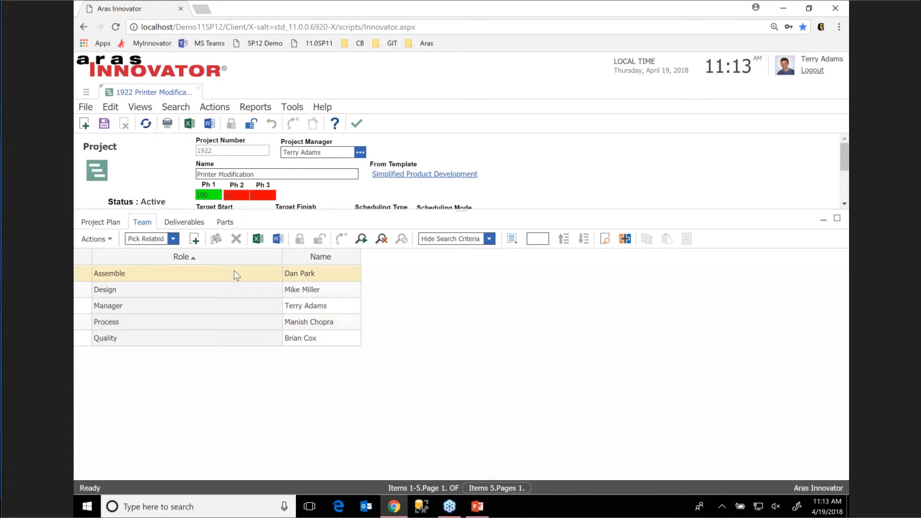
left_click(97, 223)
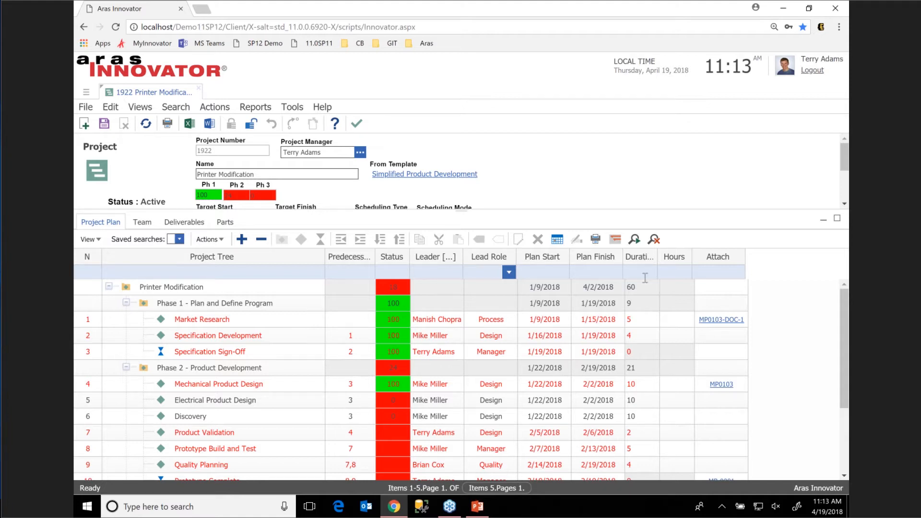
left_click(639, 319)
Check the project's Deliverables and Parts lists and return to the project plan.
left_click(194, 224)
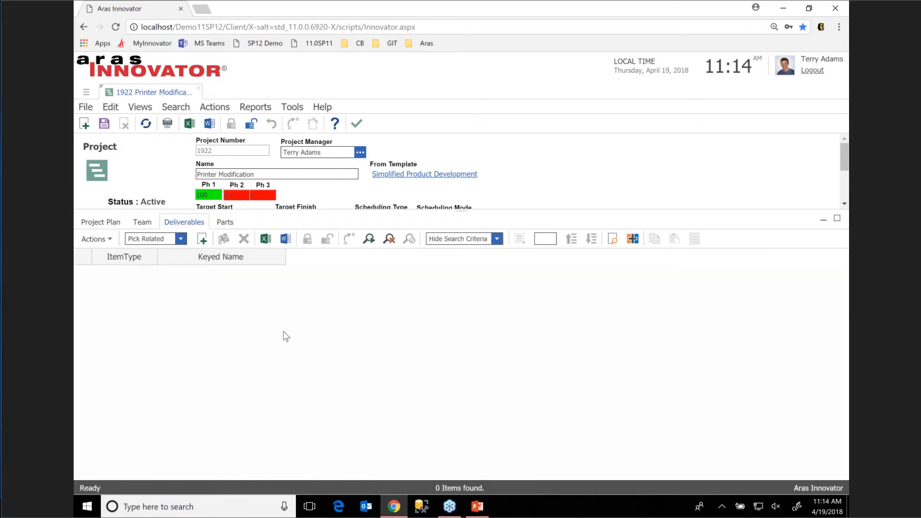
left_click(225, 222)
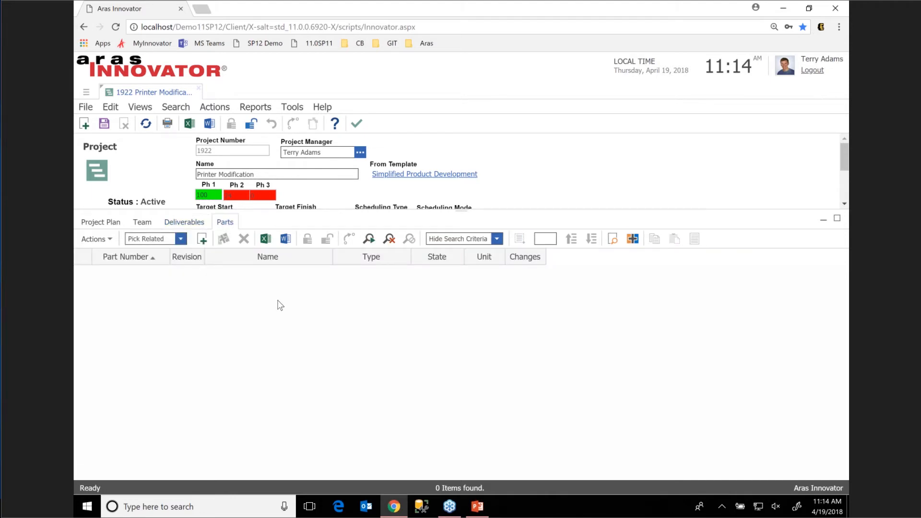
left_click(94, 224)
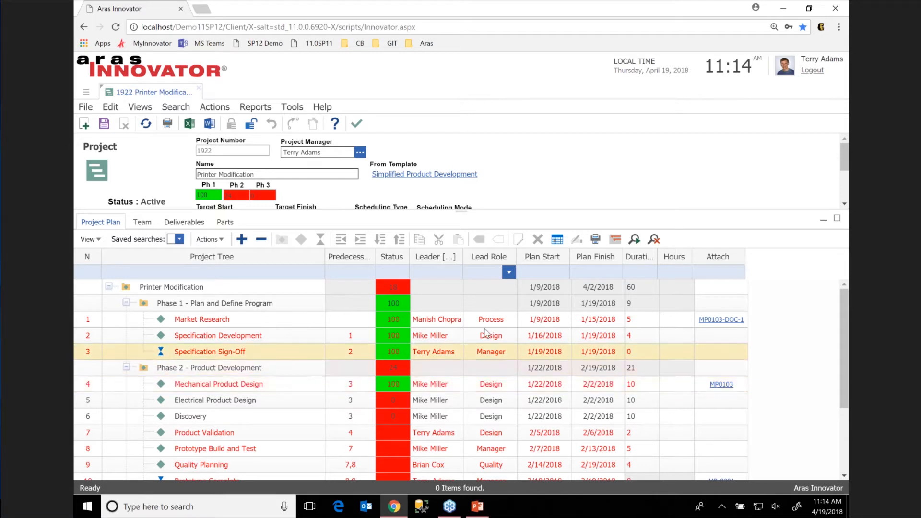
Show the Gantt Chart and Item Details beside the project plan, and hide both again.
left_click(87, 240)
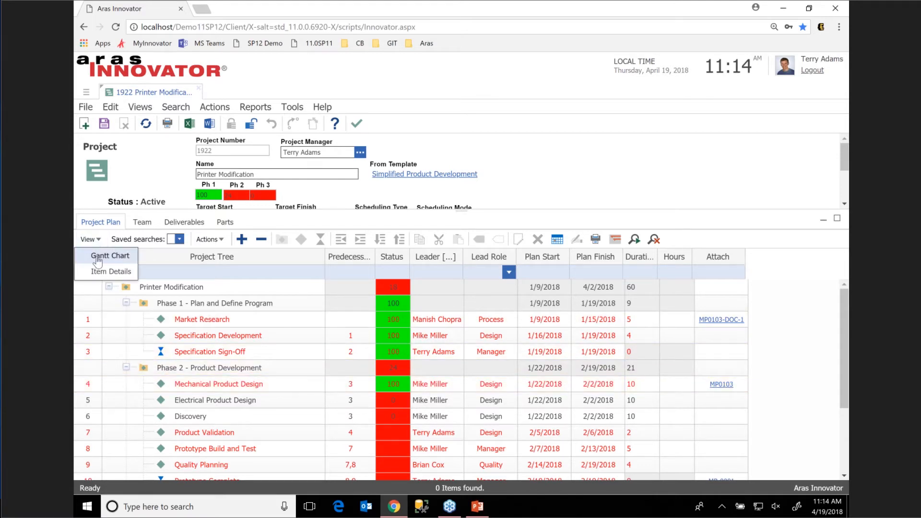
left_click(98, 255)
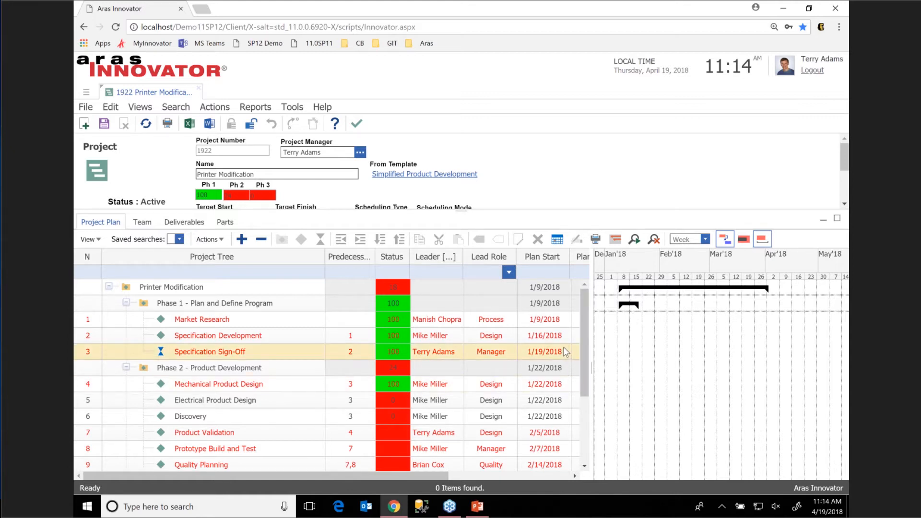
left_click(91, 239)
left_click(101, 271)
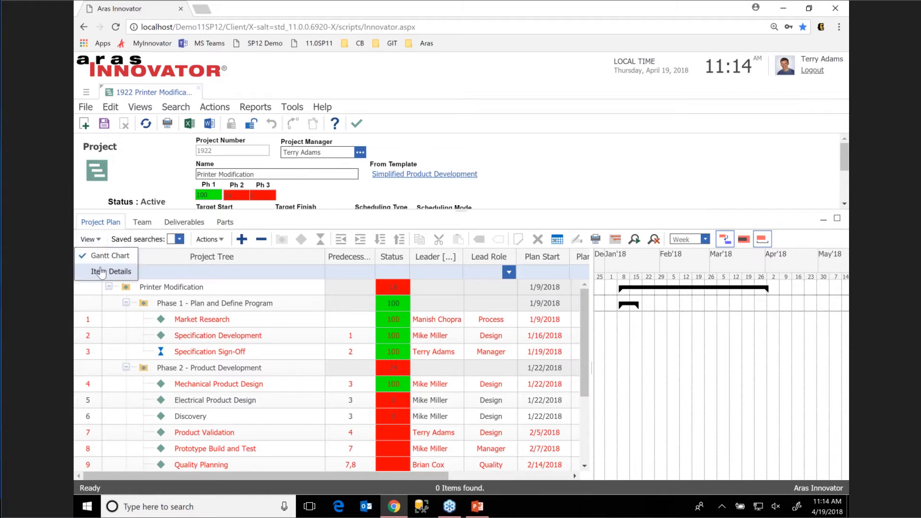
left_click(90, 239)
left_click(100, 255)
left_click(91, 239)
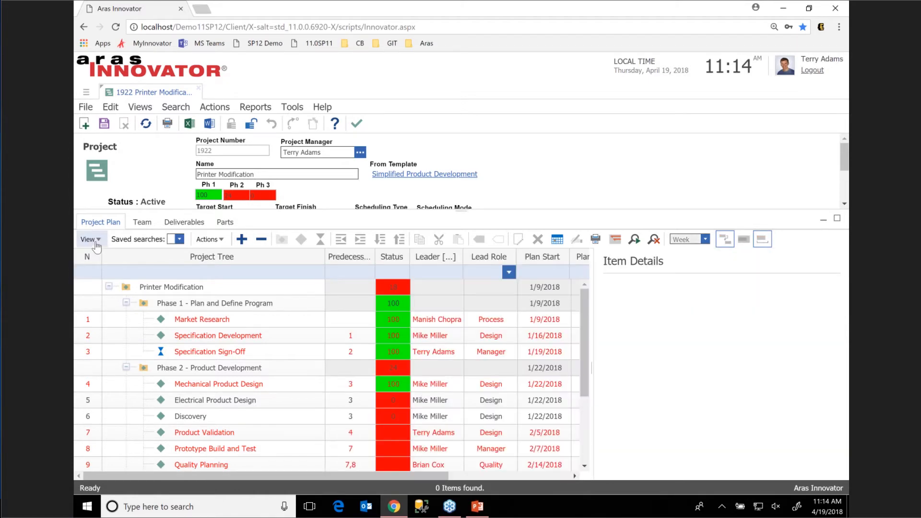
left_click(101, 272)
Open the Printer Modification Gantt chart in its own window, then enlarge and reposition that window.
left_click(616, 239)
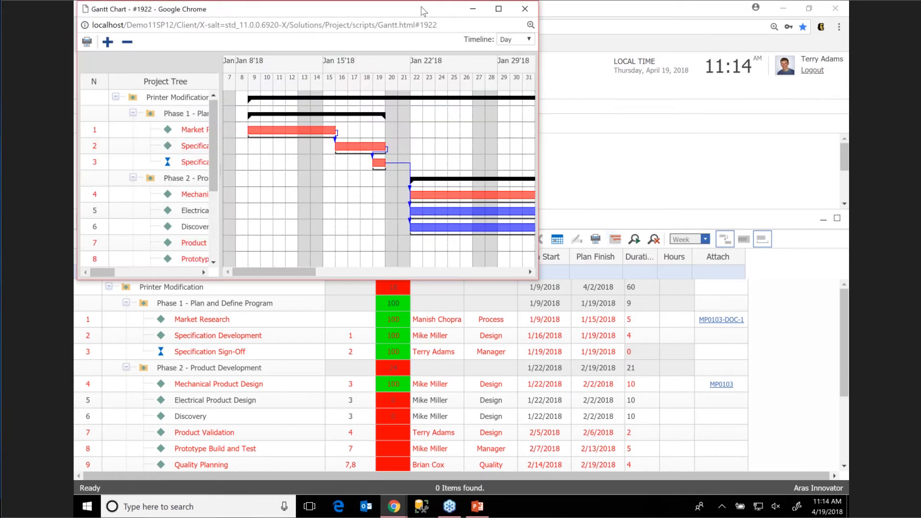
left_click_drag(418, 10, 532, 71)
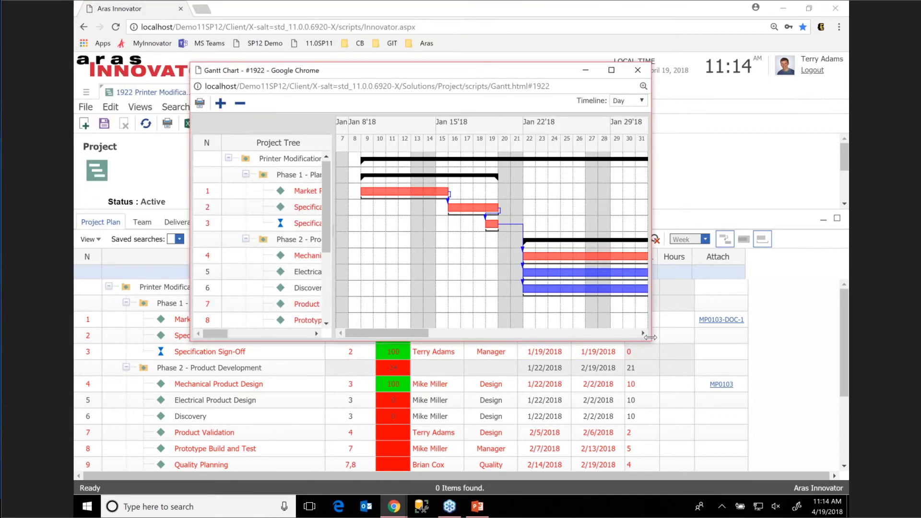
left_click_drag(652, 340, 780, 438)
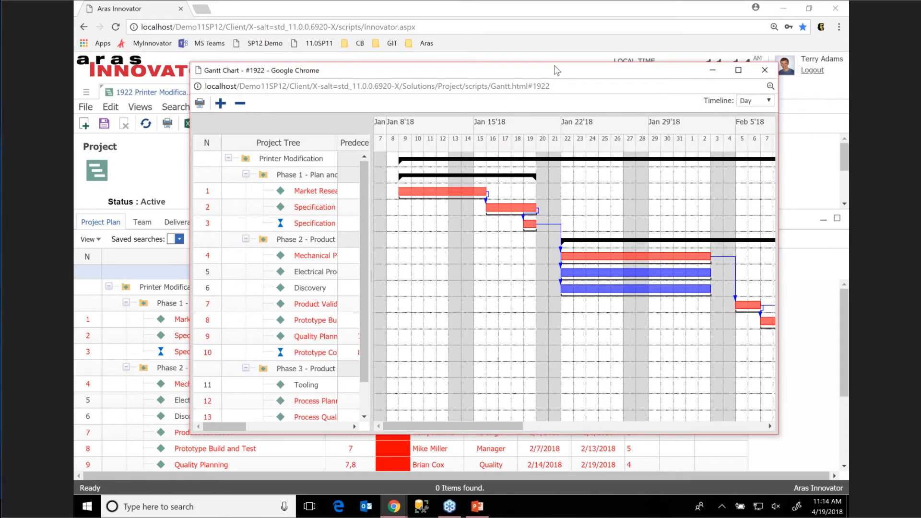
left_click_drag(573, 80, 537, 60)
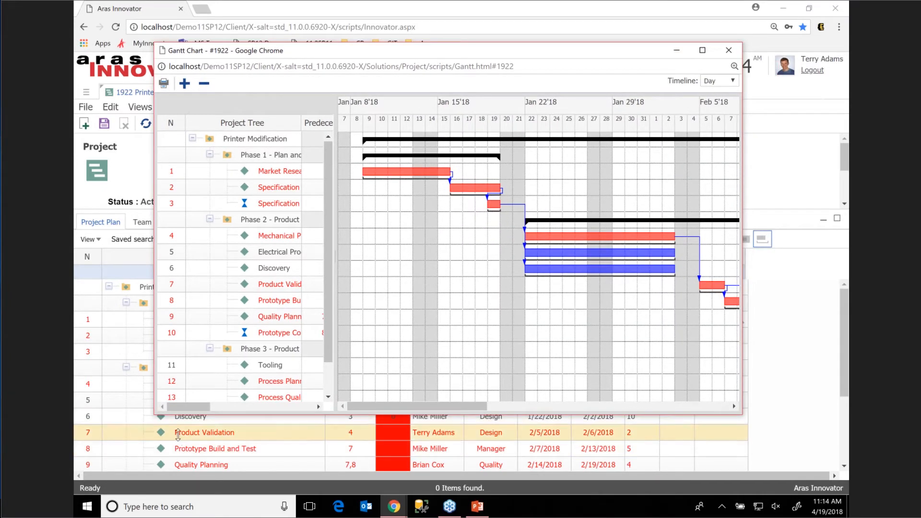
mouse_move(196, 412)
left_mouse_down()
mouse_move(233, 410)
mouse_move(188, 408)
left_mouse_up()
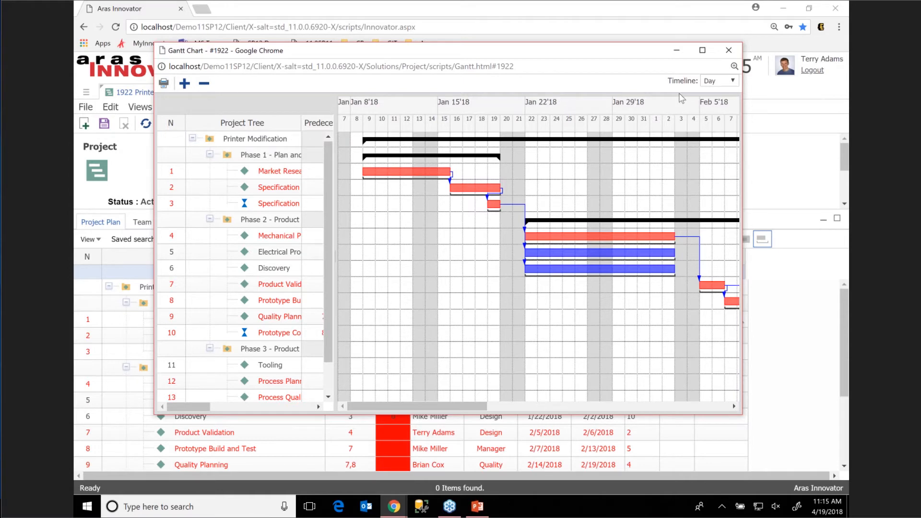
Compare the Gantt chart's timeline at Week and Day scale, and close the chart window.
left_click(733, 81)
left_click(729, 114)
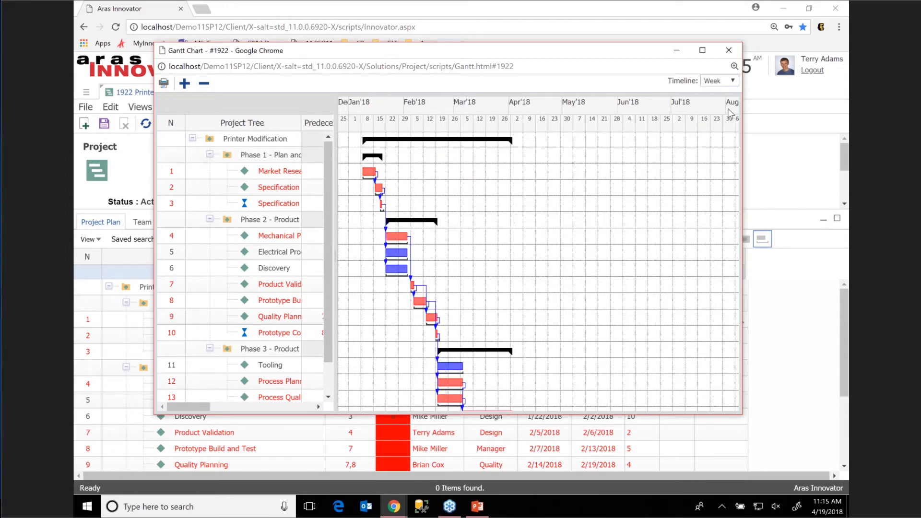
left_click(733, 81)
left_click(730, 97)
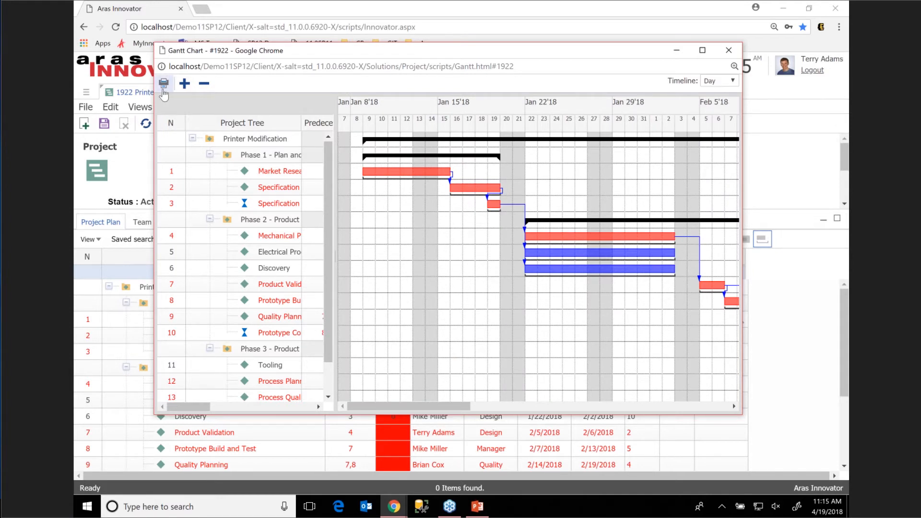
left_click(276, 210)
left_click(730, 51)
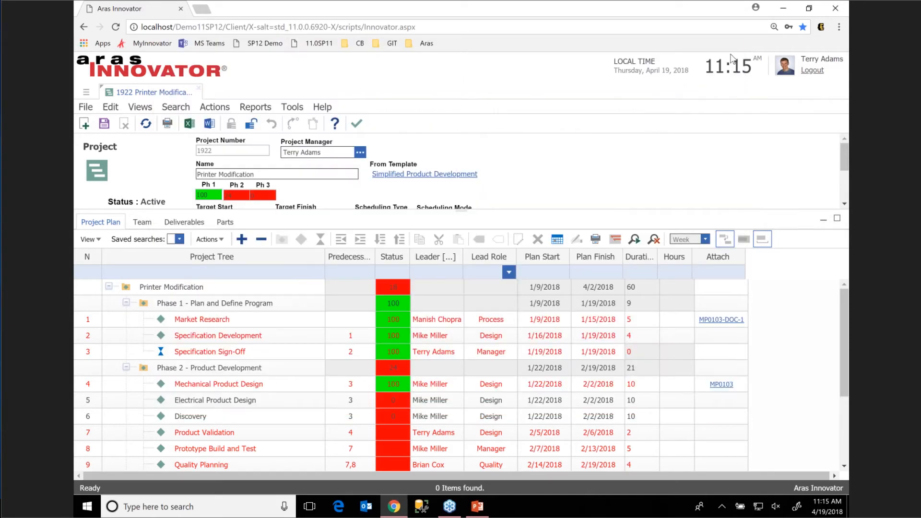
Show Item Details beside the project plan to review the Market Research activity, and hide the details again.
left_click(87, 239)
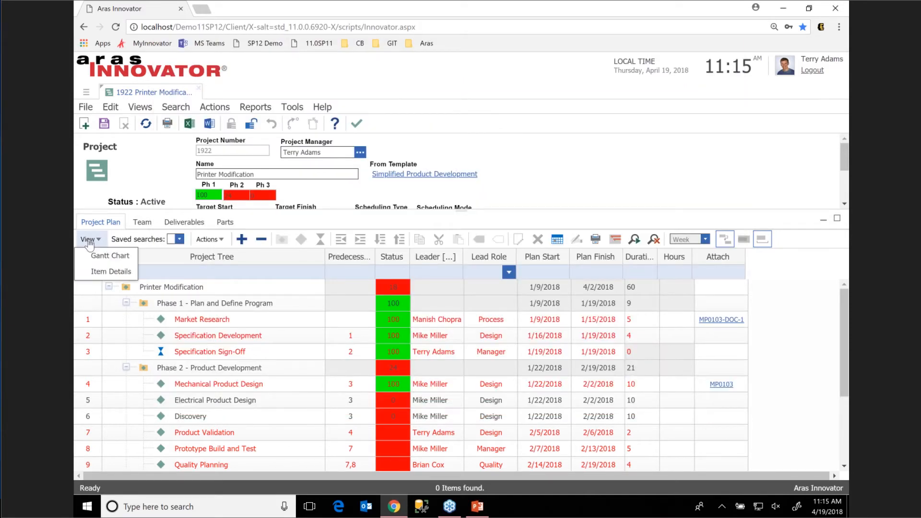
left_click(101, 272)
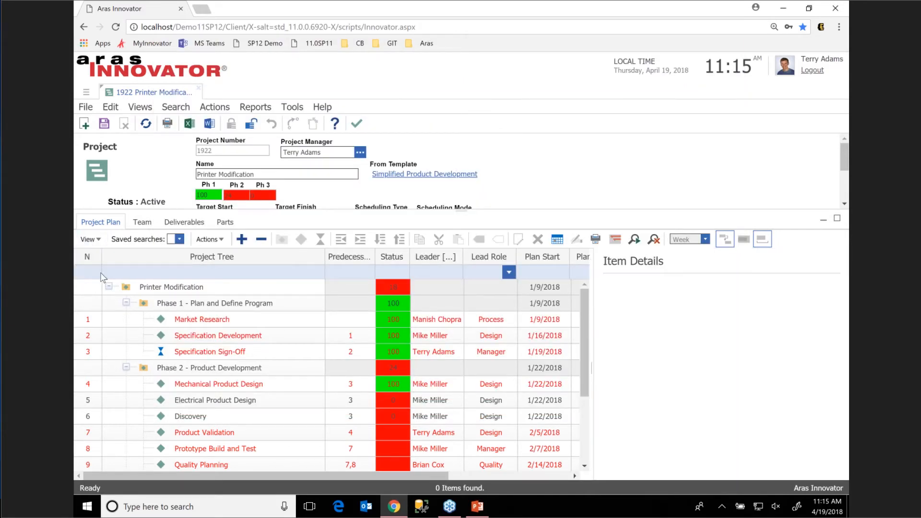
left_click(255, 320)
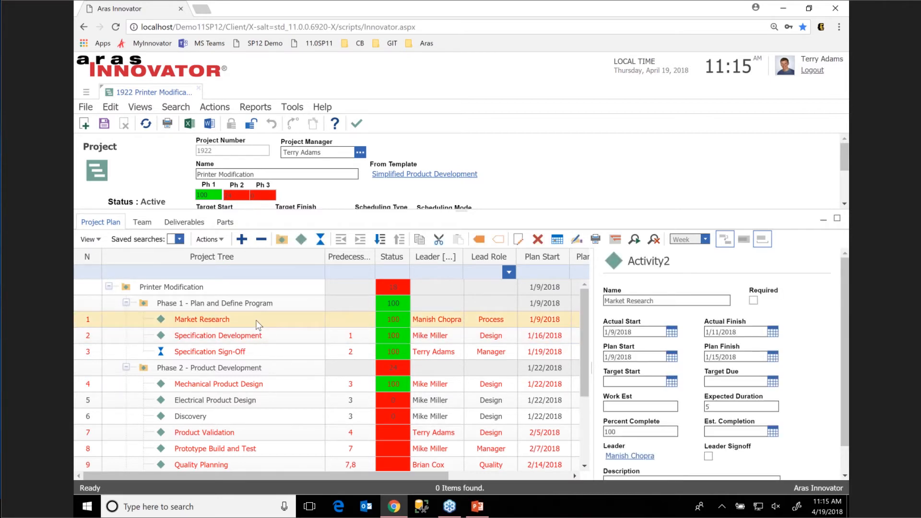
scroll(845, 346, "down", 1)
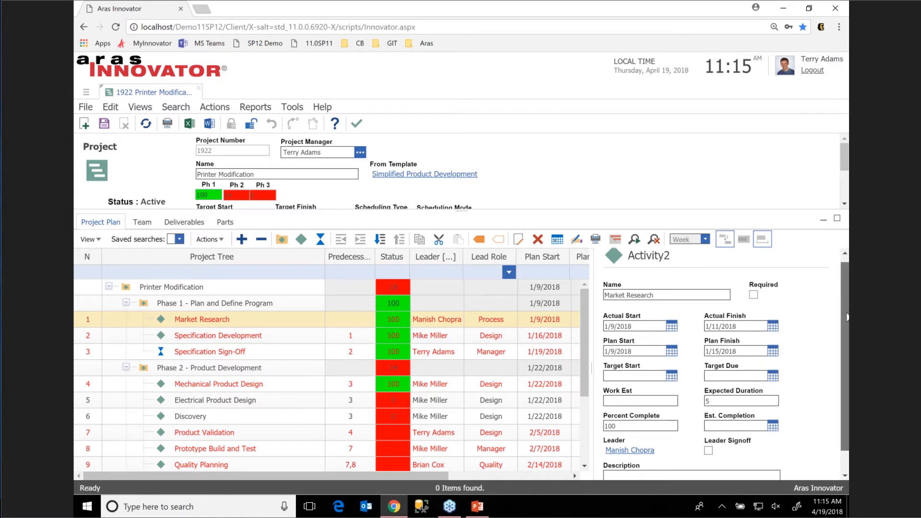
scroll(844, 319, "up", 1)
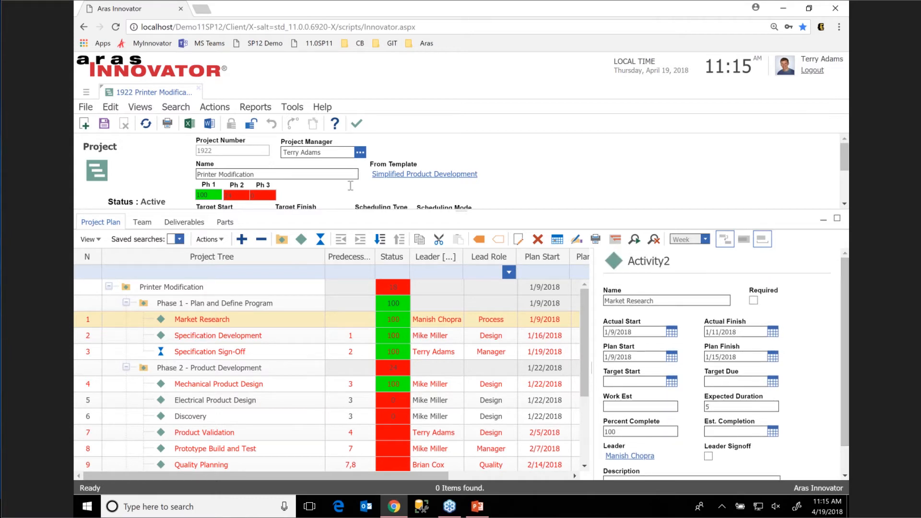
left_click(96, 241)
left_click(96, 269)
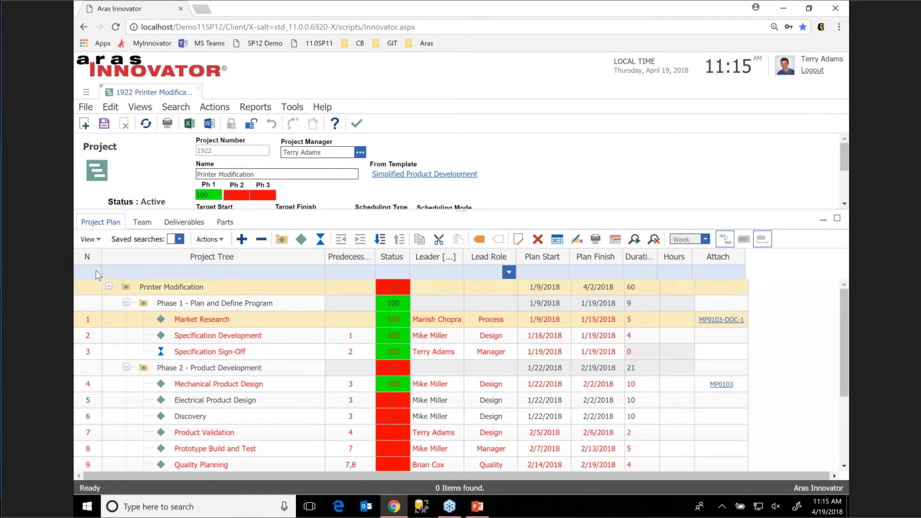
Open the Market Research activity's full form, review its calculated dates, tasks and time records, and close it.
right_click(241, 327)
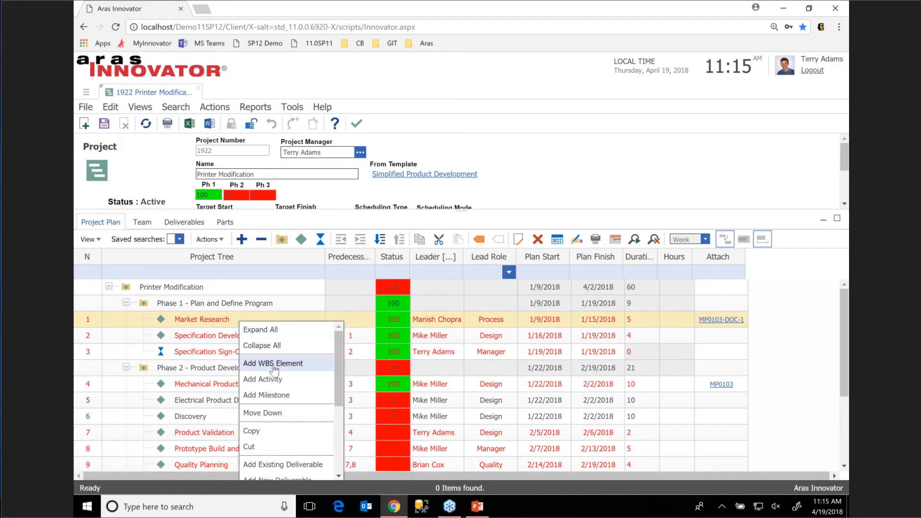
left_click(213, 319)
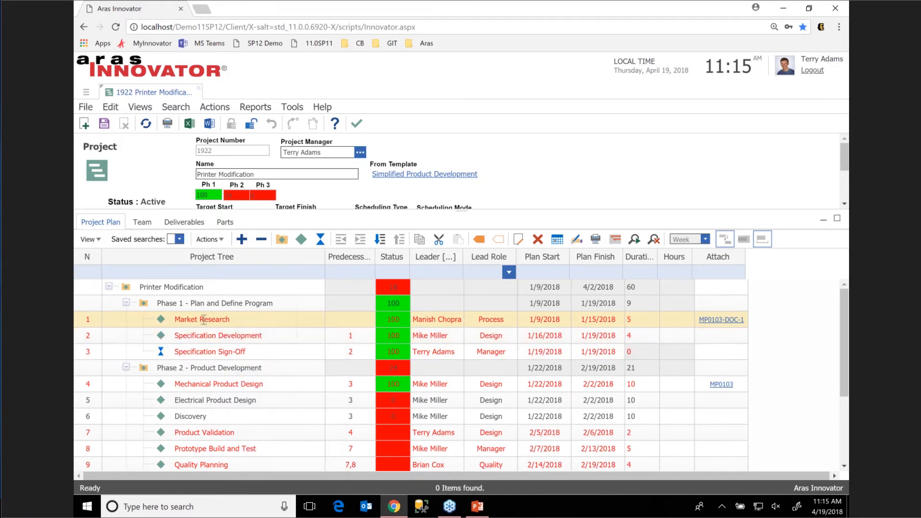
left_click(518, 239)
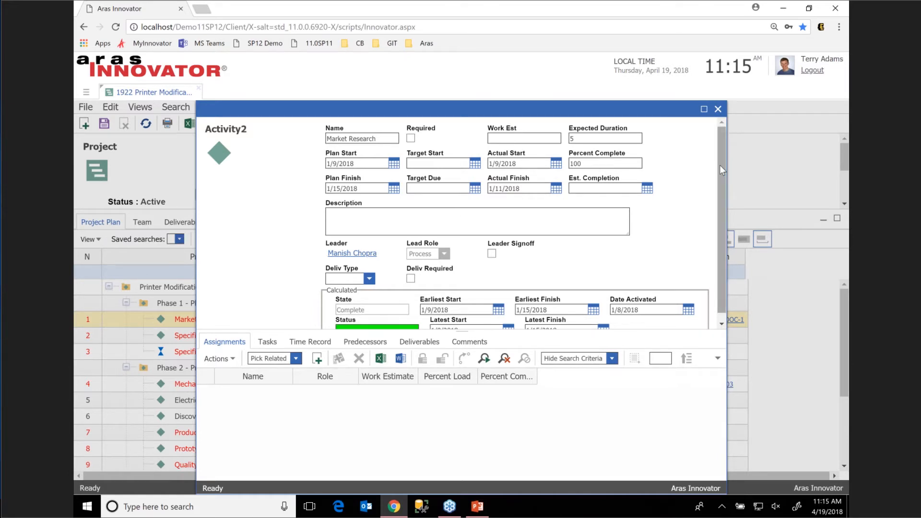
left_click_drag(721, 169, 721, 182)
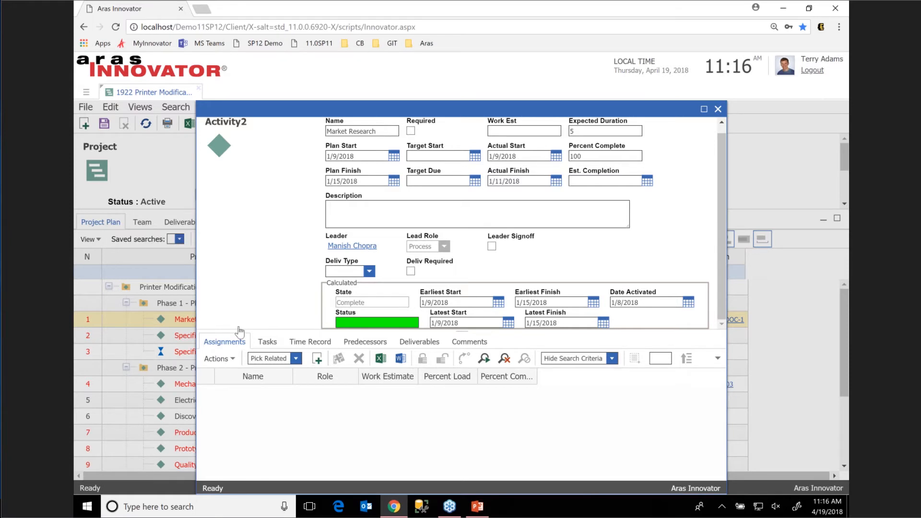
left_click(267, 342)
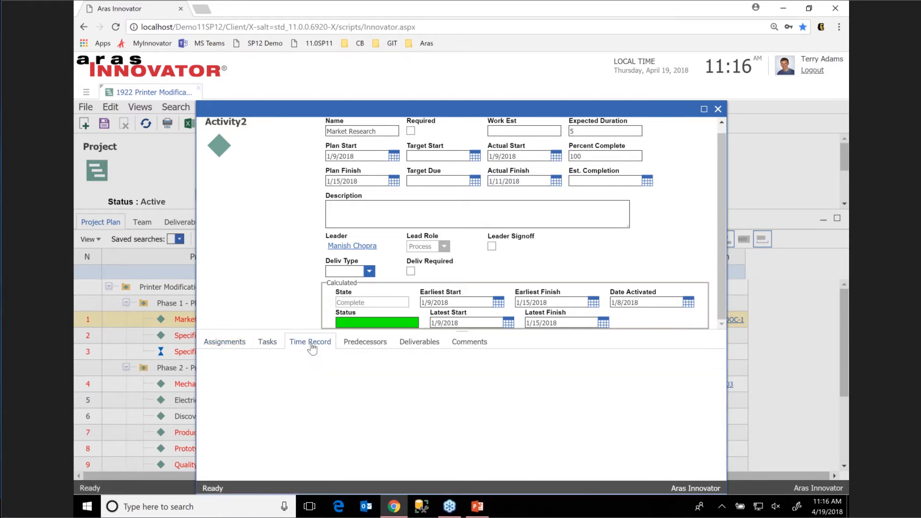
left_click(312, 344)
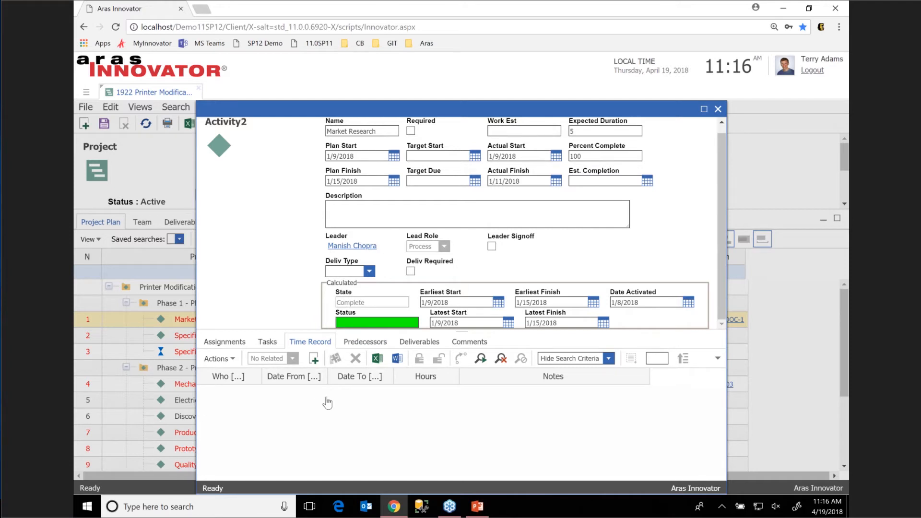
left_click(718, 110)
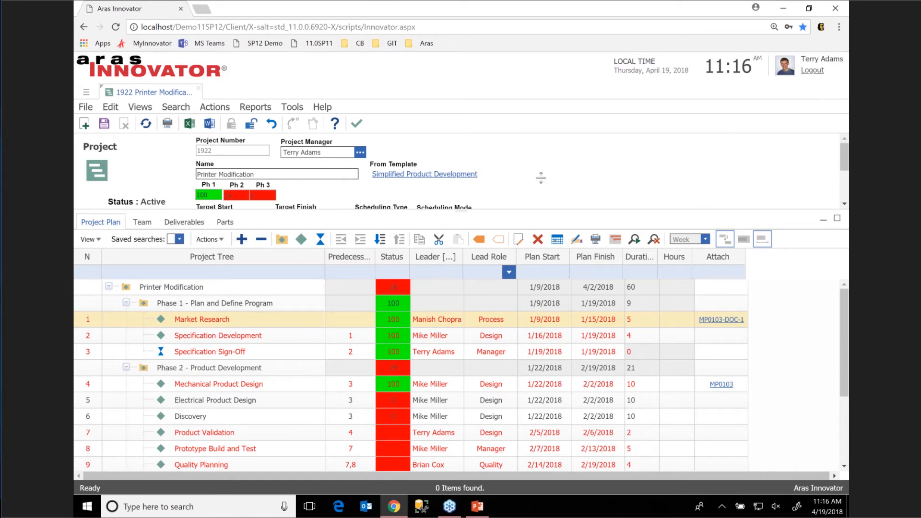
Enlarge the project's header form to show all its fields, and view the project's life cycle.
left_click_drag(463, 219, 465, 303)
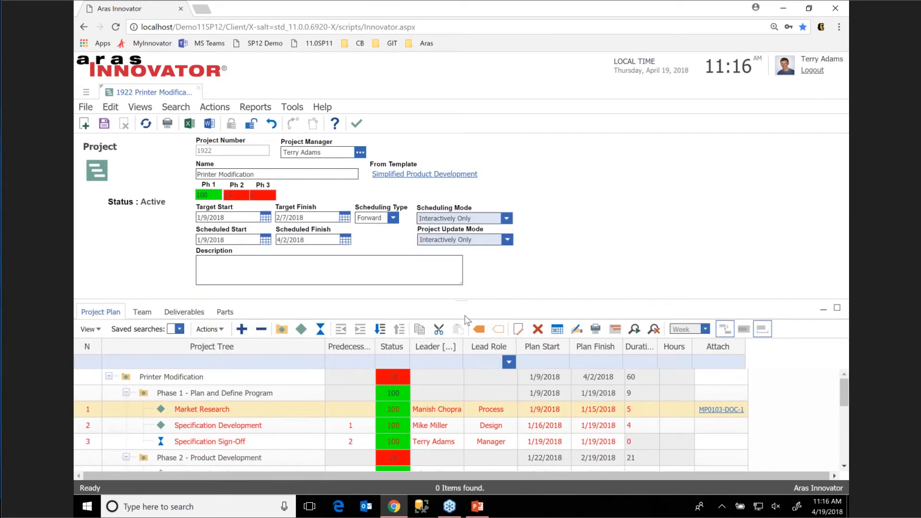
left_click(140, 109)
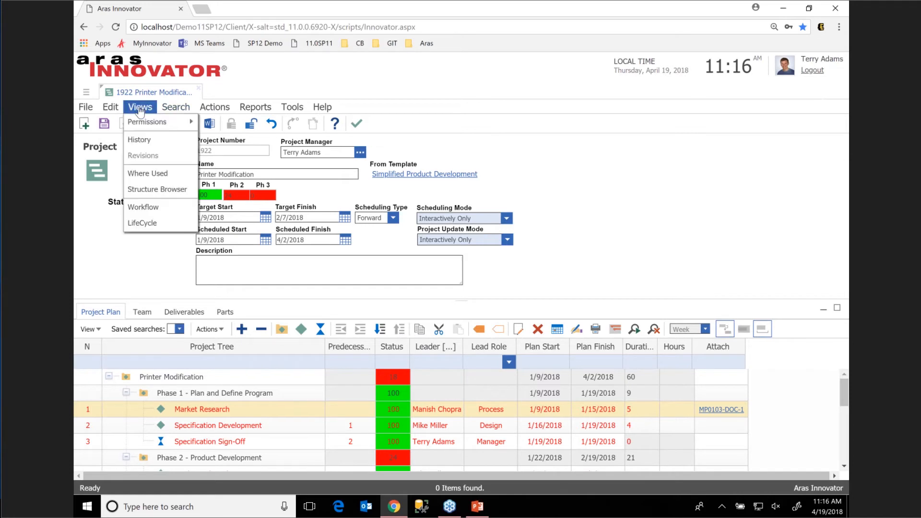
left_click(154, 223)
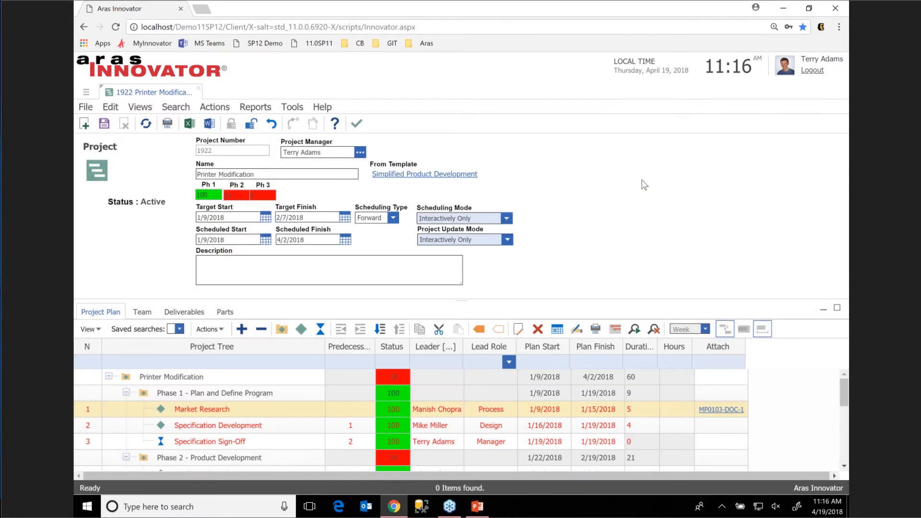
left_click(639, 182)
Unlock the Printer Modification project from the Projects list and return to the list.
left_click(85, 90)
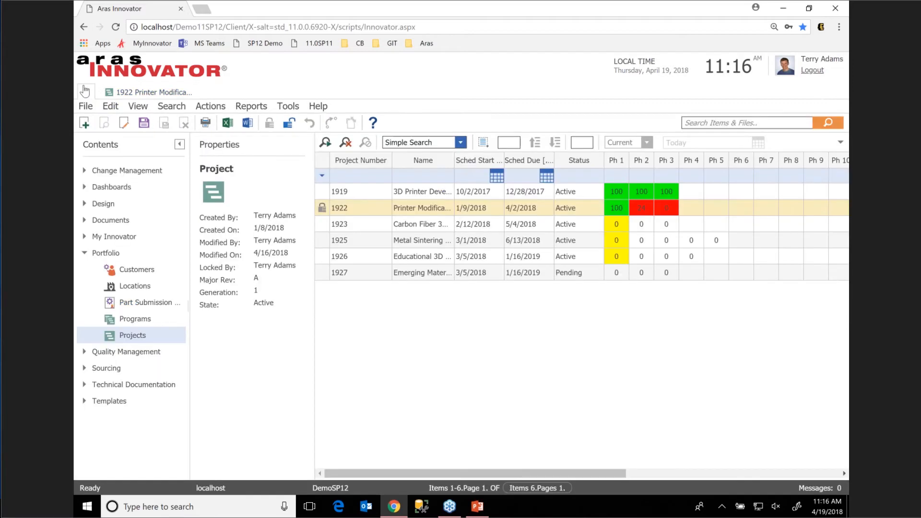
right_click(373, 206)
left_click(446, 304)
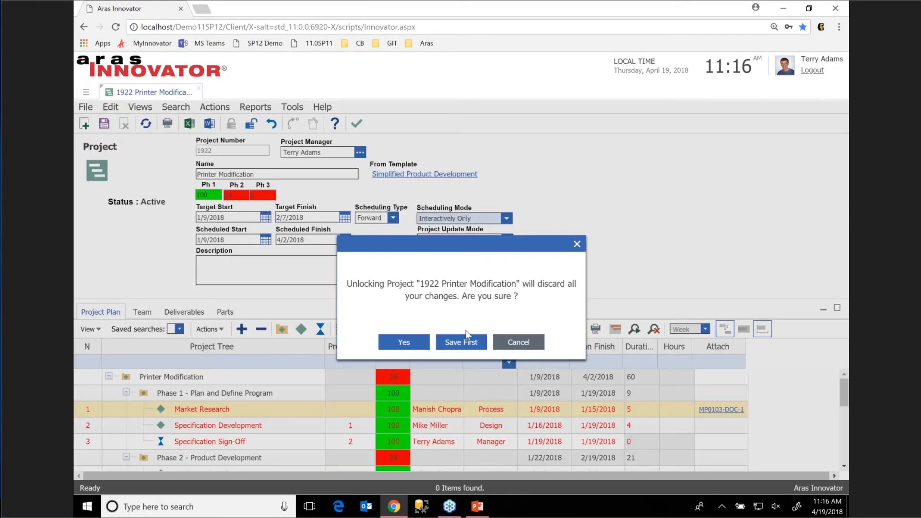
left_click(440, 343)
left_click(85, 94)
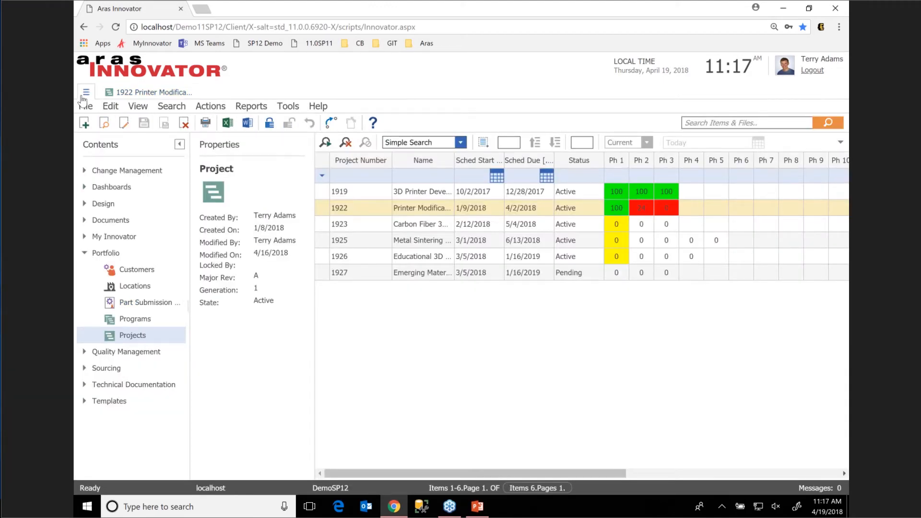
Start a new project named PM Demo with target start 4/19/2018 and target finish 4/20/2018.
left_click(84, 123)
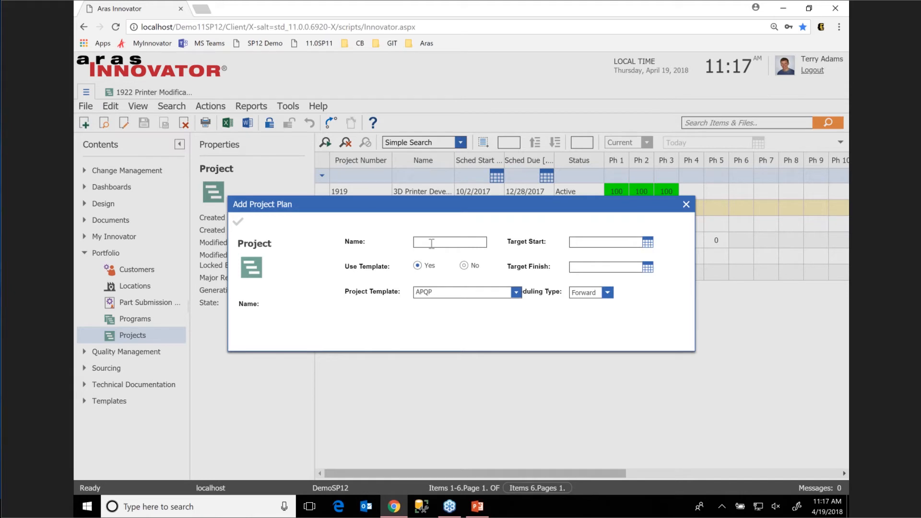
type("PM Demo")
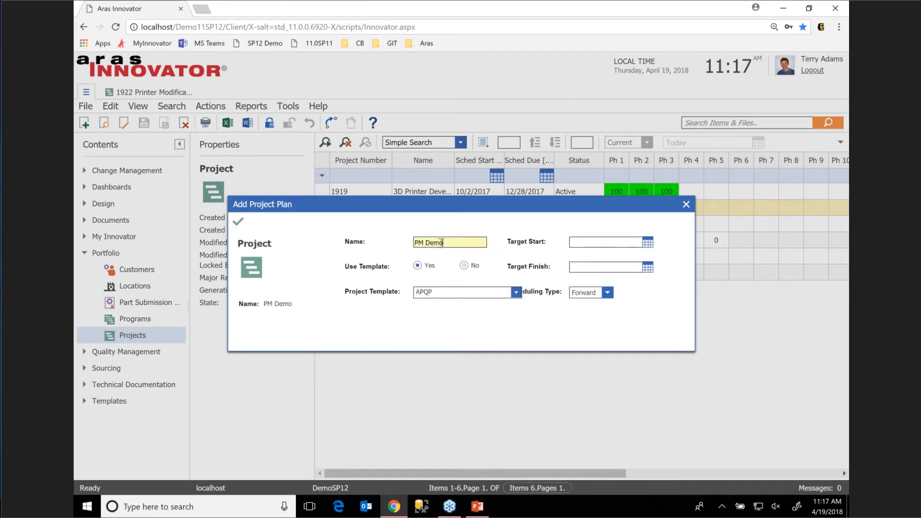
left_click(647, 242)
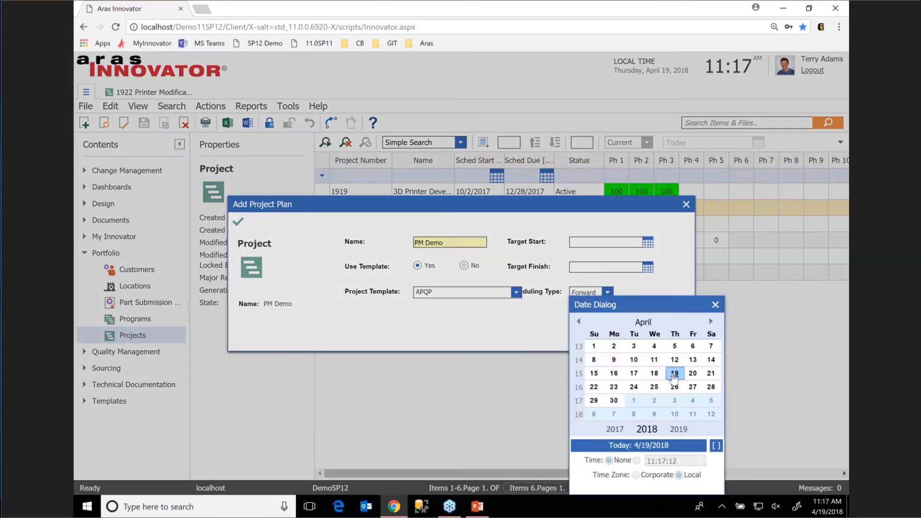
left_click(674, 374)
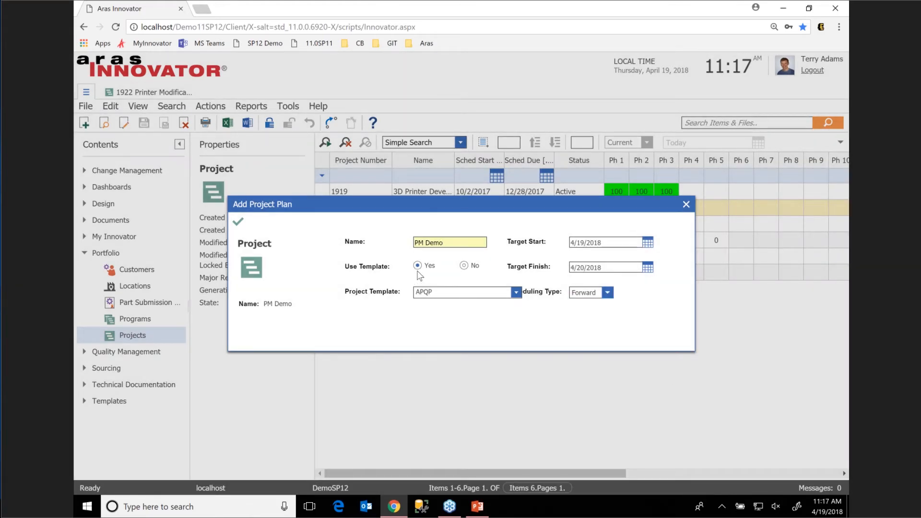
Create the project from the Simplified Product Development template with Forward scheduling, and expand its whole project tree.
left_click(516, 292)
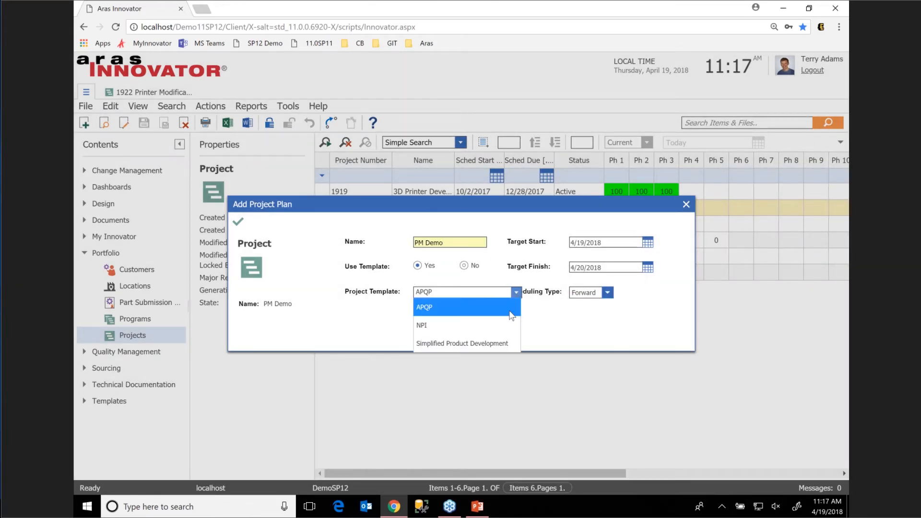
left_click(482, 344)
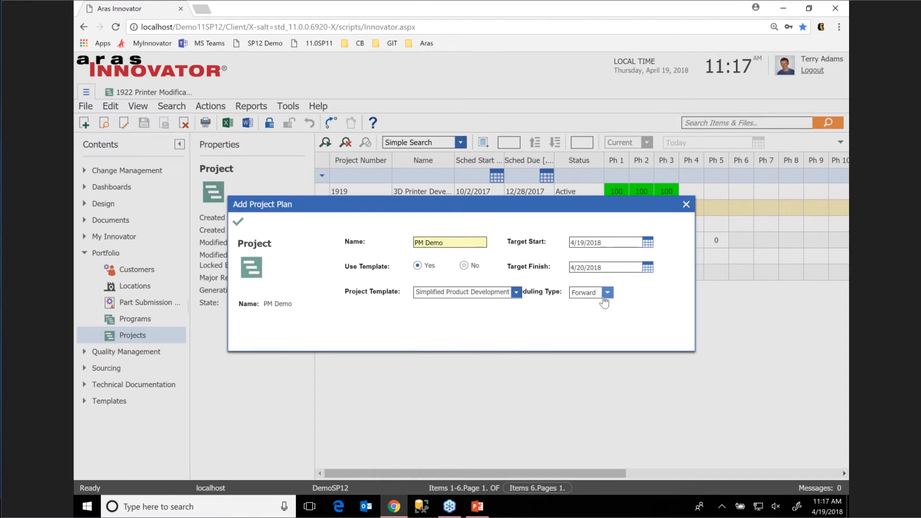
left_click(238, 222)
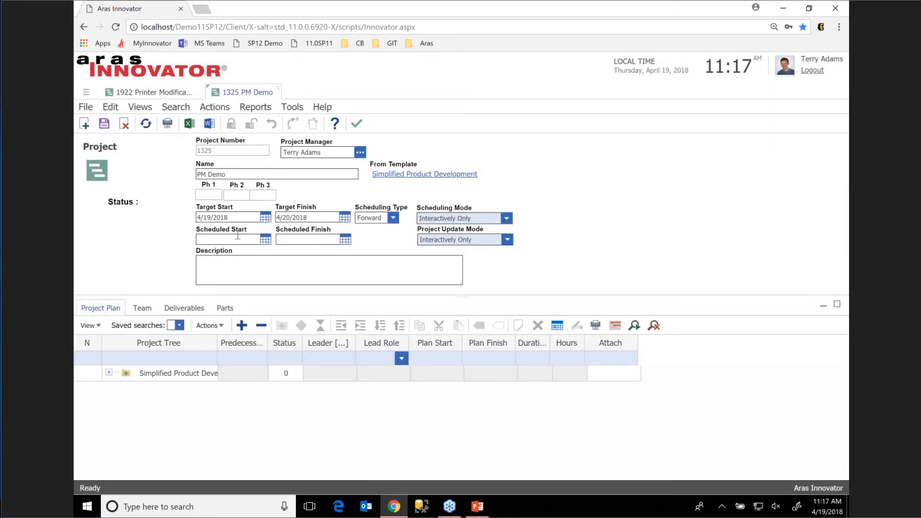
left_click(242, 326)
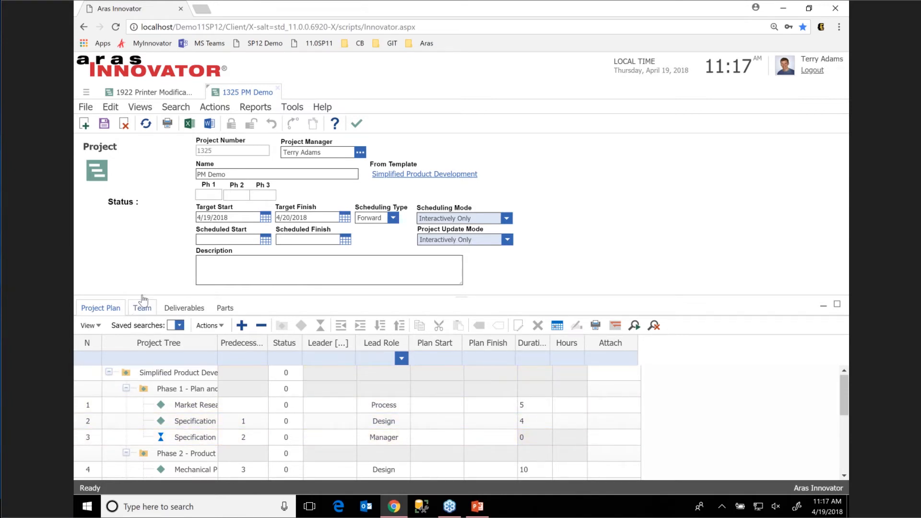
Add three blank rows to the PM Demo project's team using the No Related option.
left_click(153, 311)
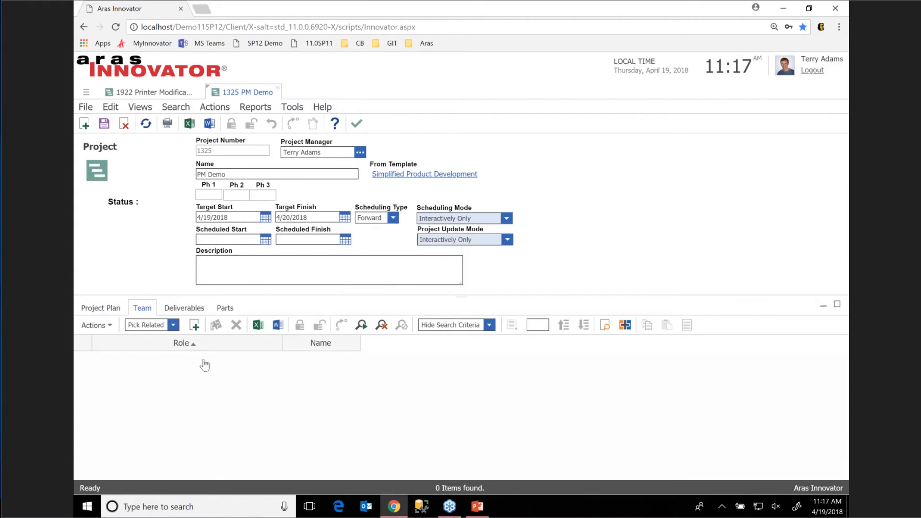
left_click(172, 326)
left_click(173, 326)
left_click(194, 326)
left_click(194, 326)
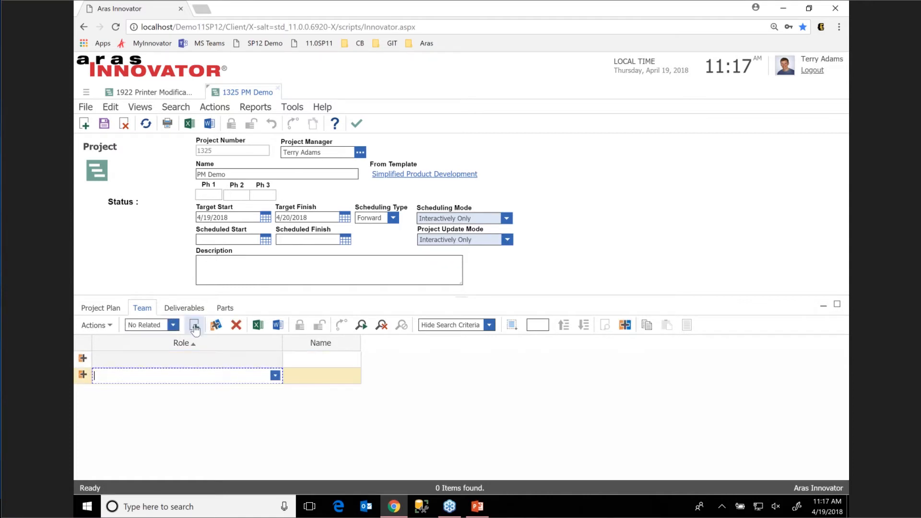
left_click(194, 326)
Set the roles of the three new team rows to Design, Process and Manager.
left_click(278, 361)
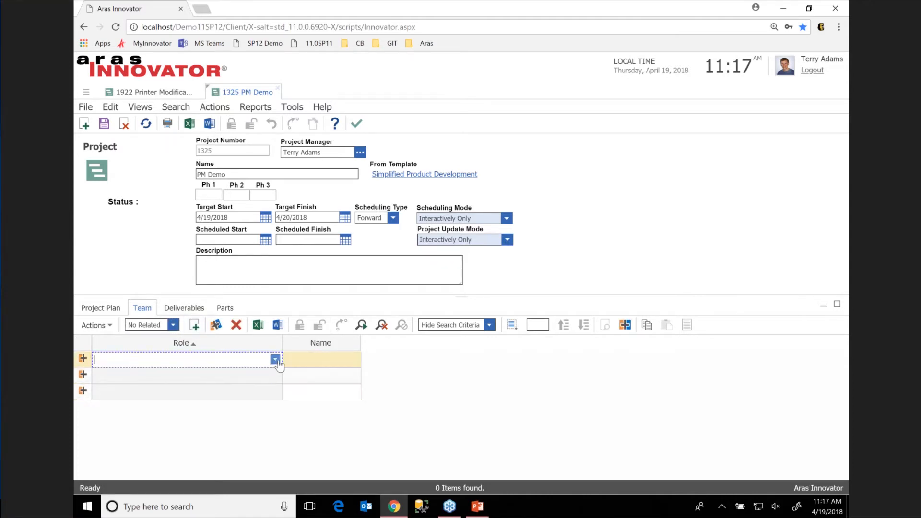
left_click(275, 361)
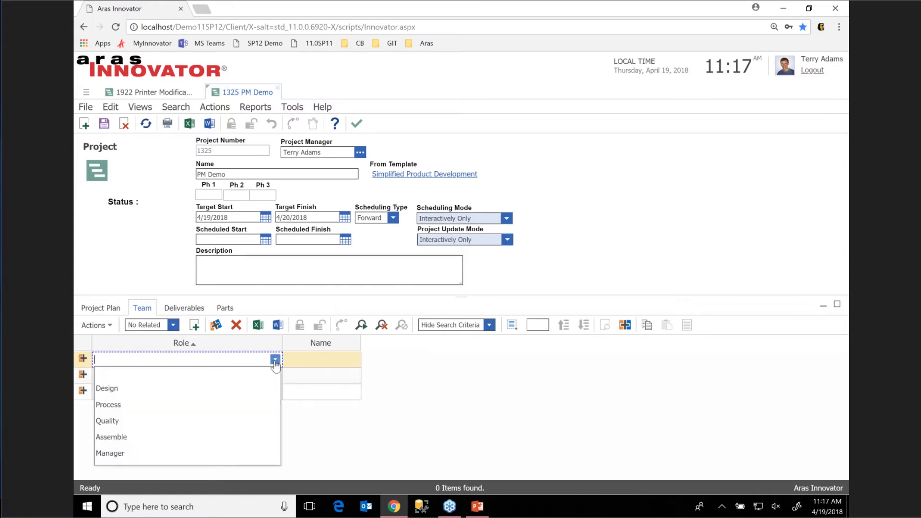
left_click(236, 378)
left_click(275, 361)
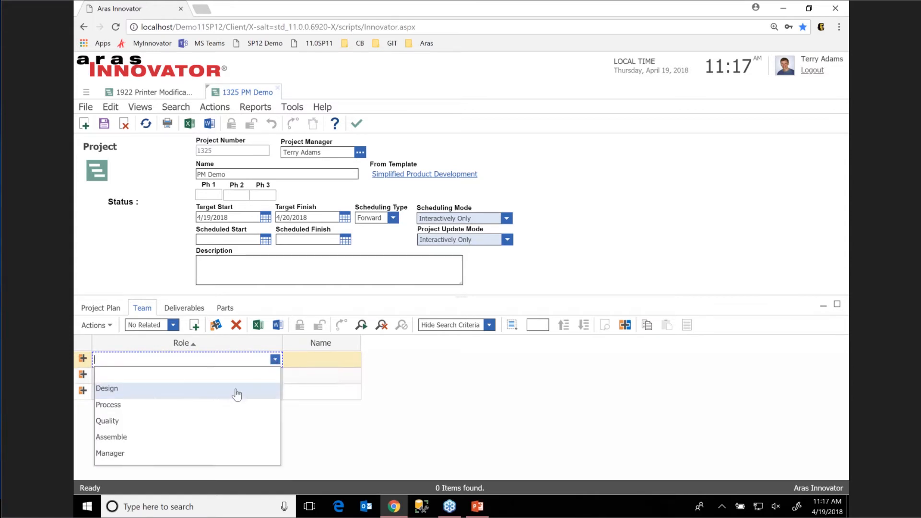
left_click(236, 392)
left_click(275, 376)
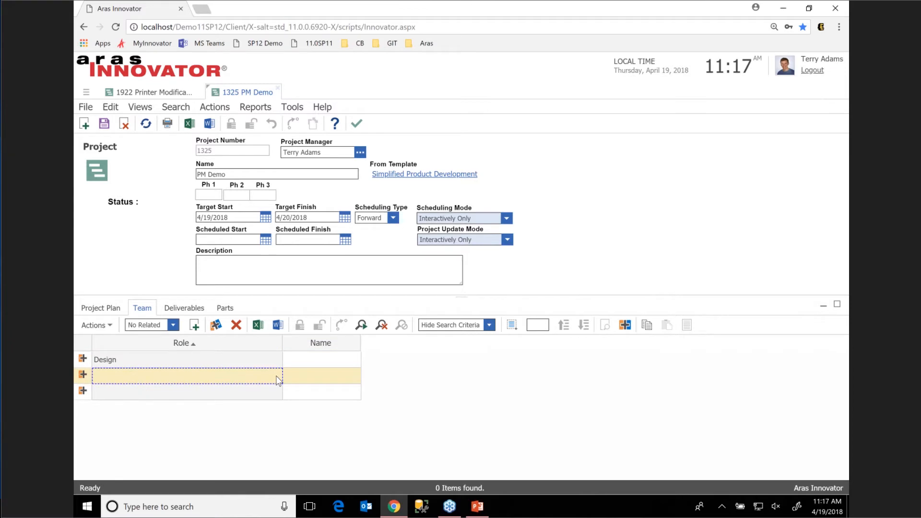
left_click(276, 377)
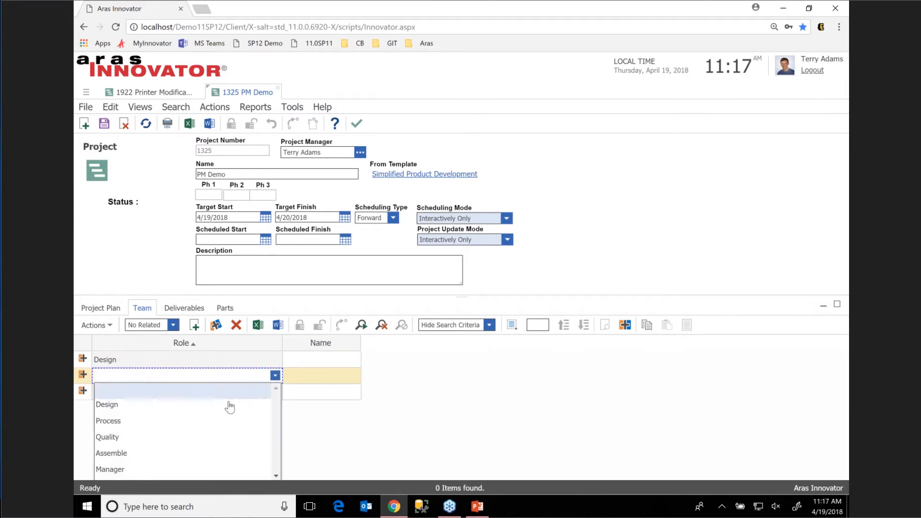
left_click(201, 425)
left_click(278, 394)
left_click(277, 394)
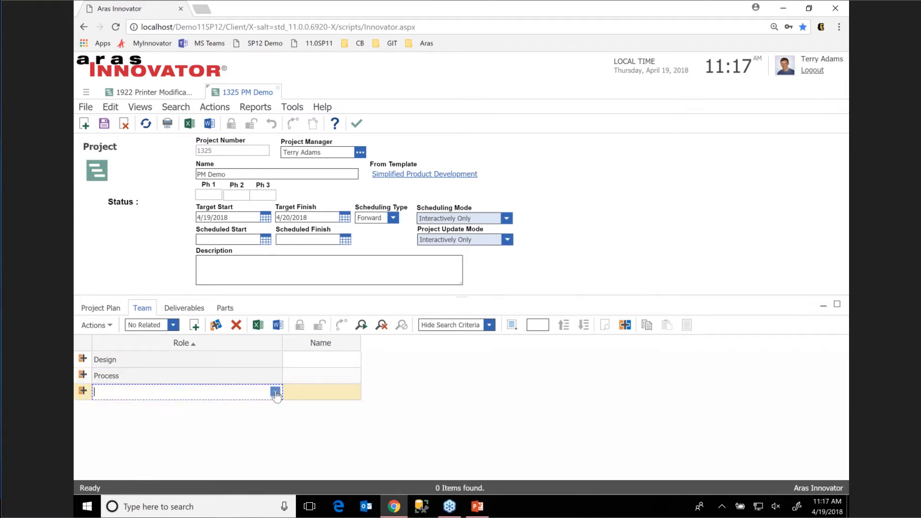
left_click(276, 392)
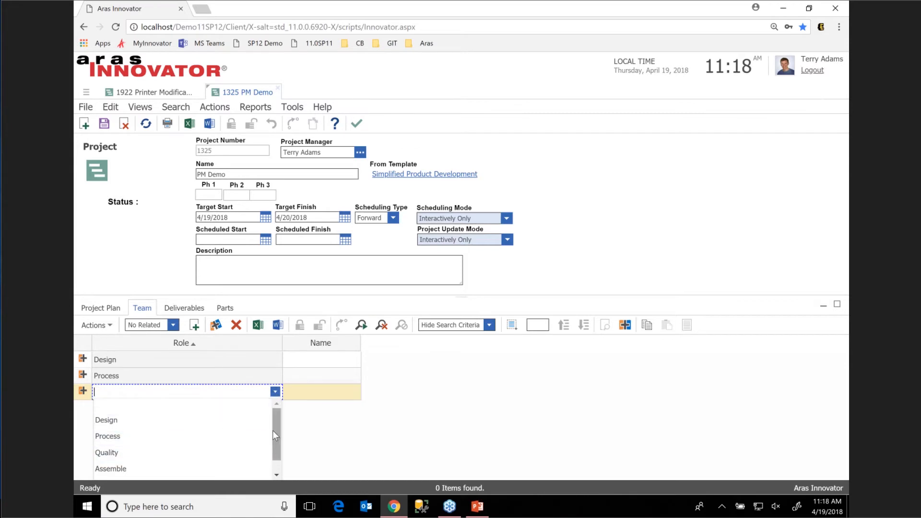
left_click_drag(274, 430, 275, 453)
left_click(202, 469)
Search the identities by first name and assign the matching team member to the Design role.
left_click(343, 357)
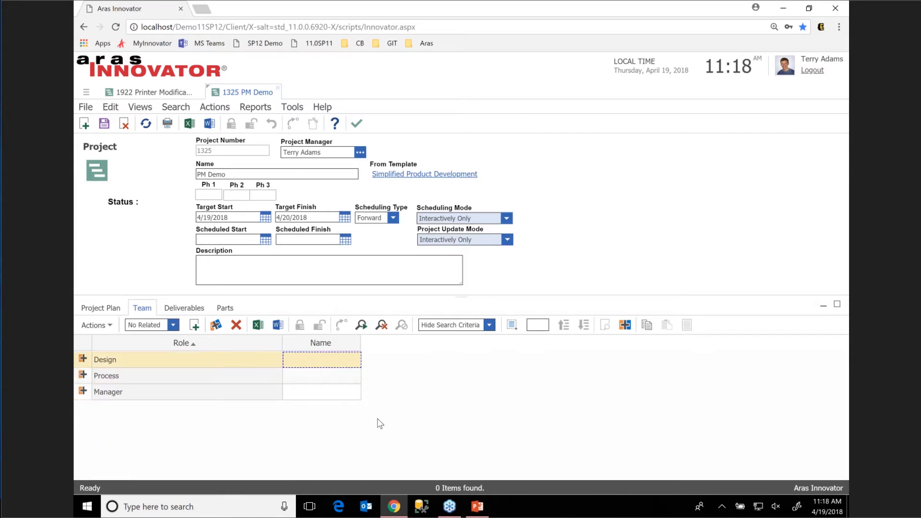
right_click(357, 361)
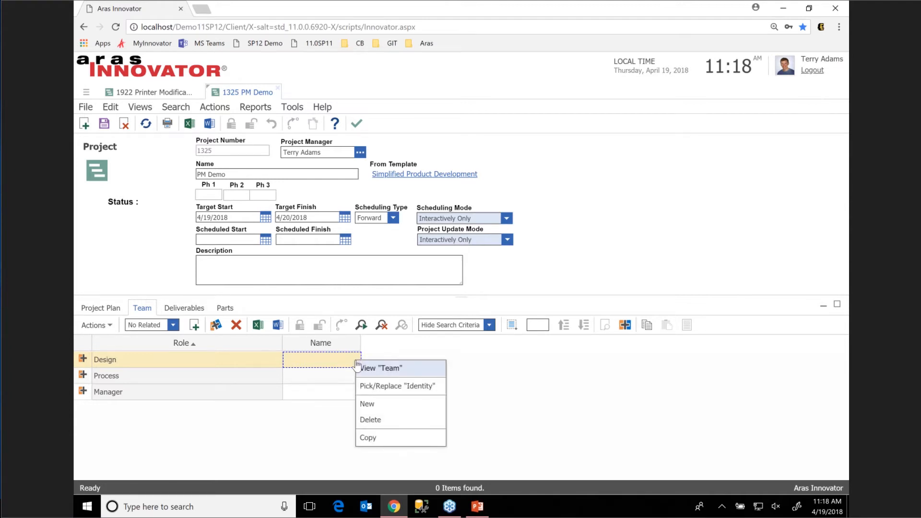
left_click(384, 388)
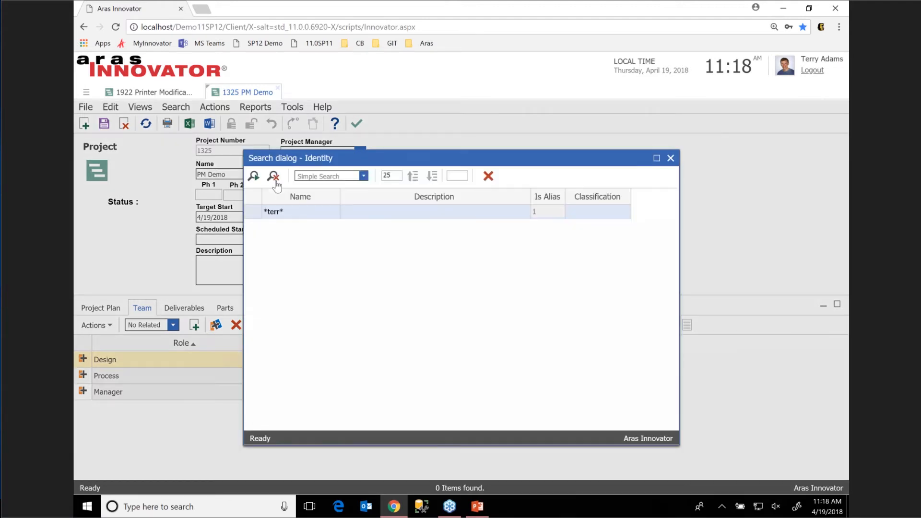
left_click(254, 177)
double_click(274, 212)
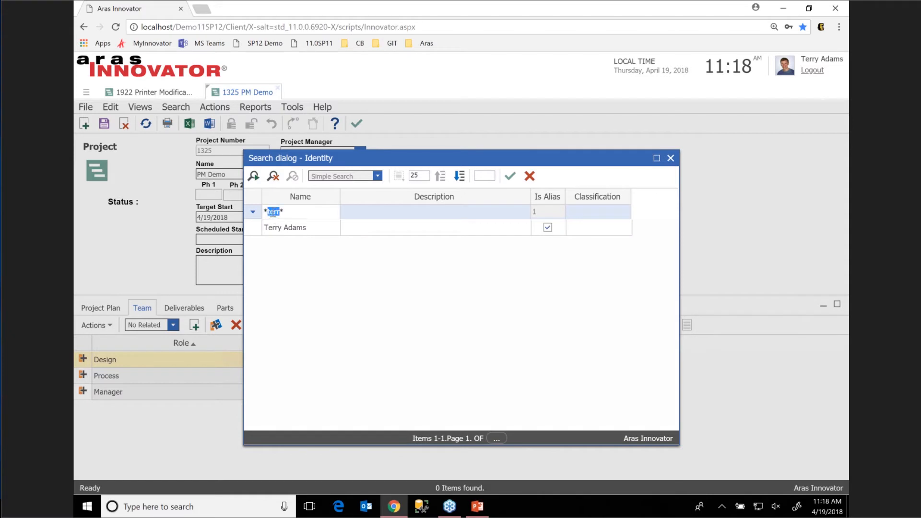
type("mike")
key("Return")
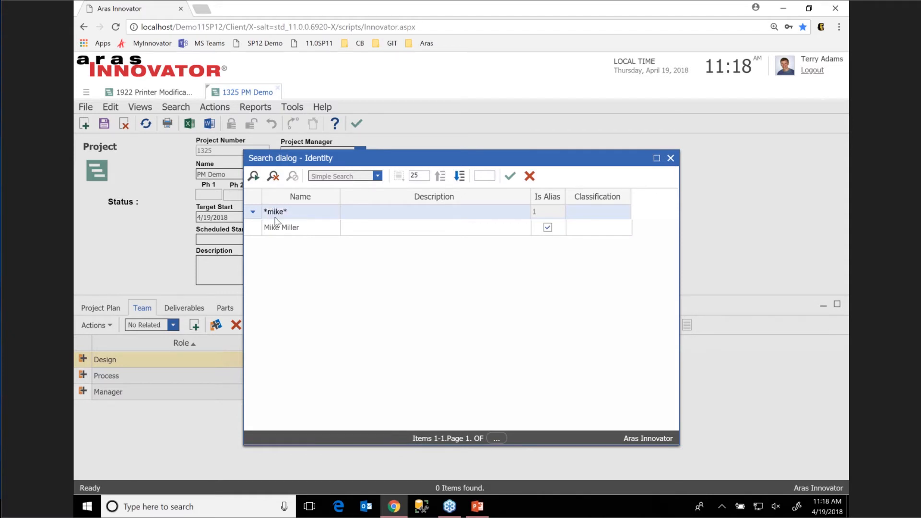
left_click(276, 227)
left_click(510, 176)
Assign the same team member's identity to the Process role.
right_click(294, 375)
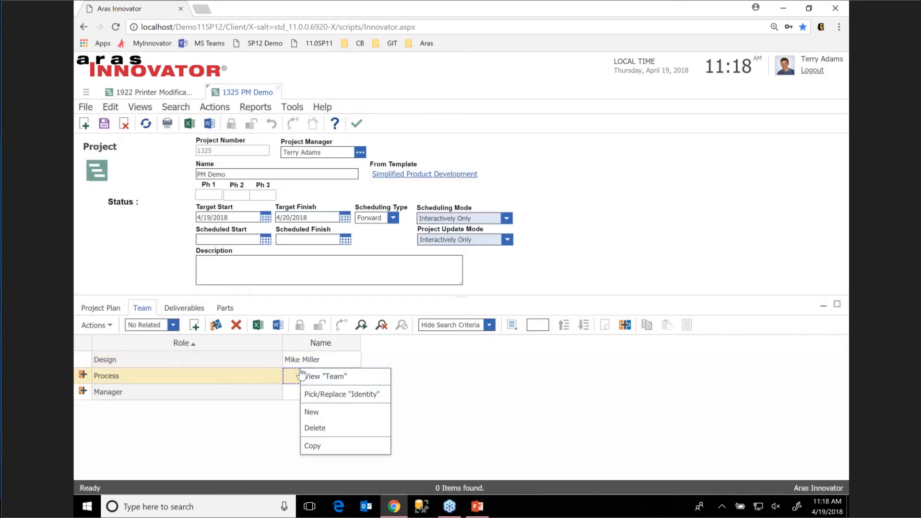
left_click(330, 395)
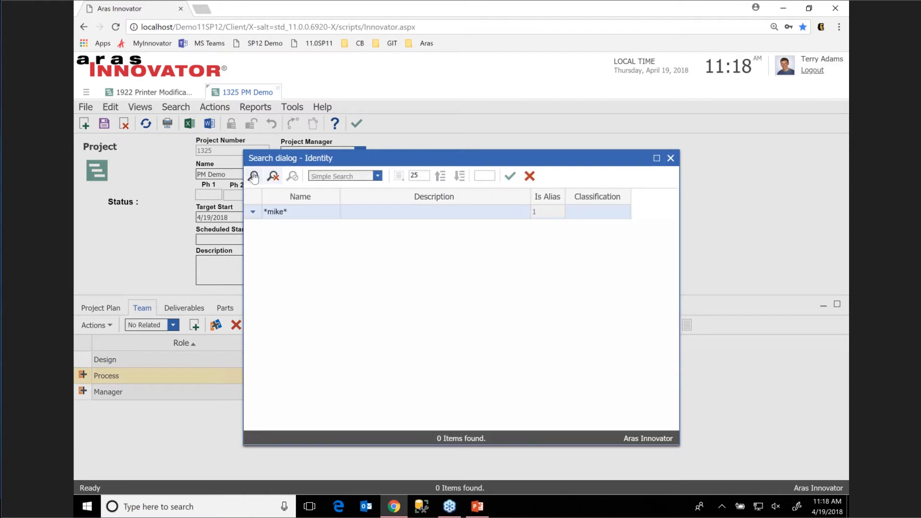
left_click(253, 176)
left_click(288, 230)
left_click(510, 176)
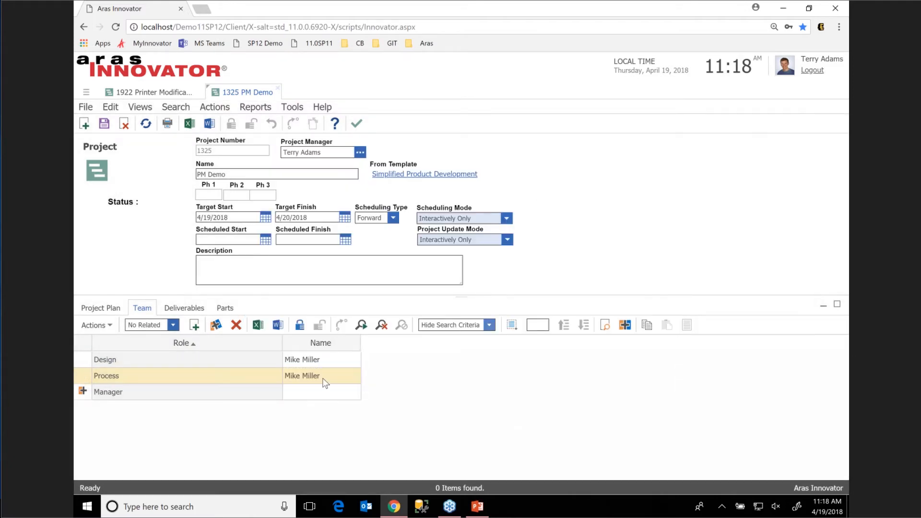
Search for the project manager's identity and assign it to the Manager role.
right_click(313, 396)
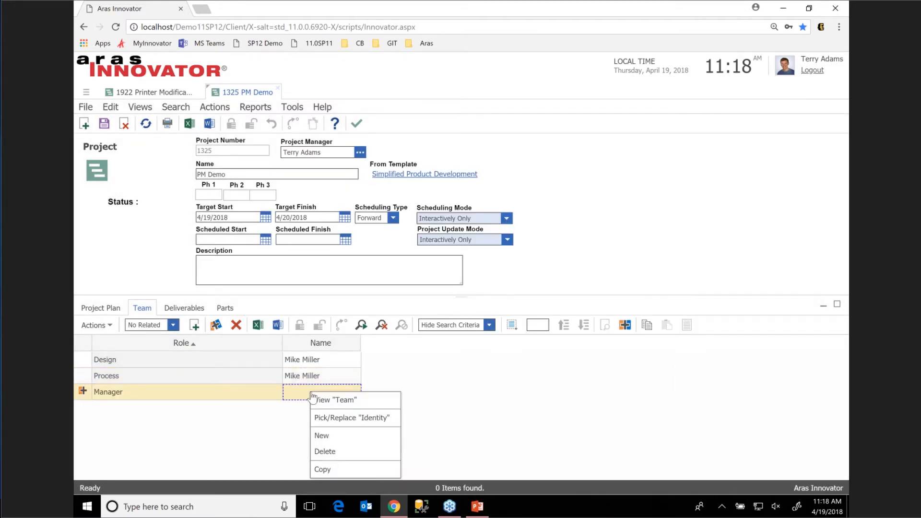
left_click(348, 417)
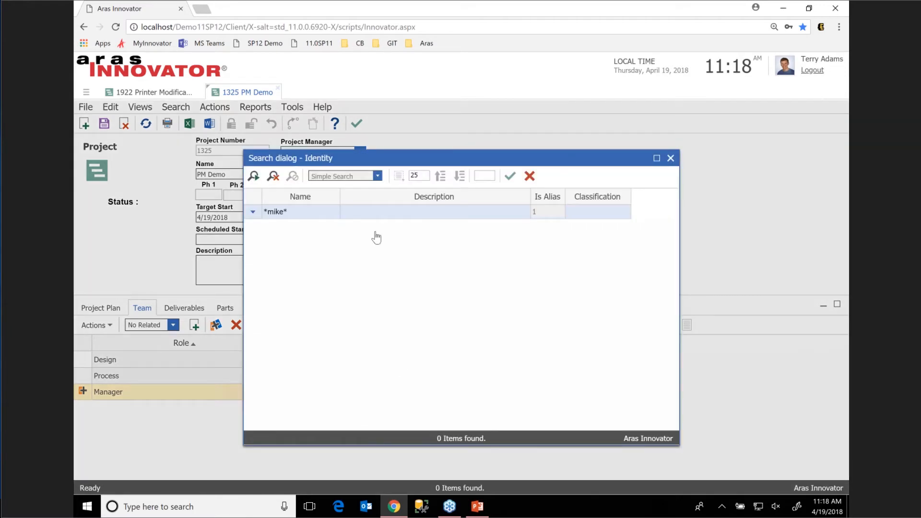
double_click(277, 210)
type("ter")
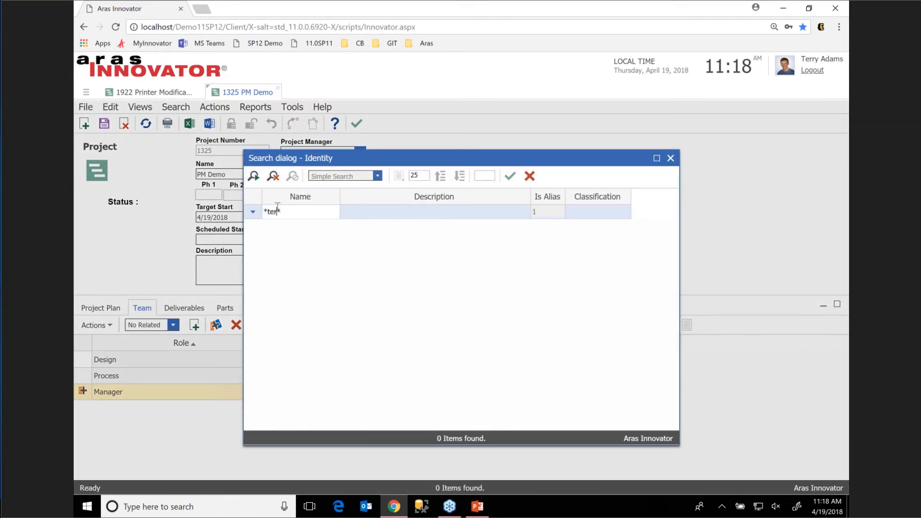
key("Return")
left_click(278, 227)
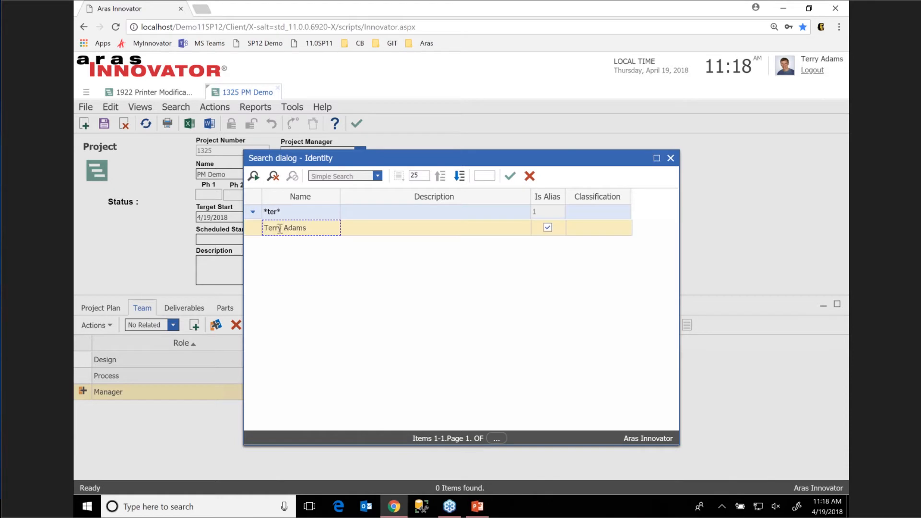
double_click(281, 231)
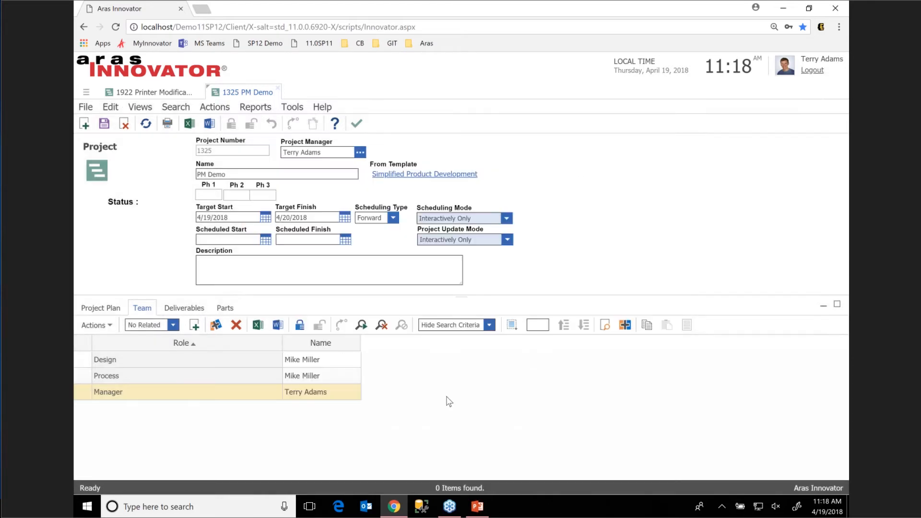
Return to the project plan, save the project, and widen the Project Tree column to show the full task names.
left_click(94, 313)
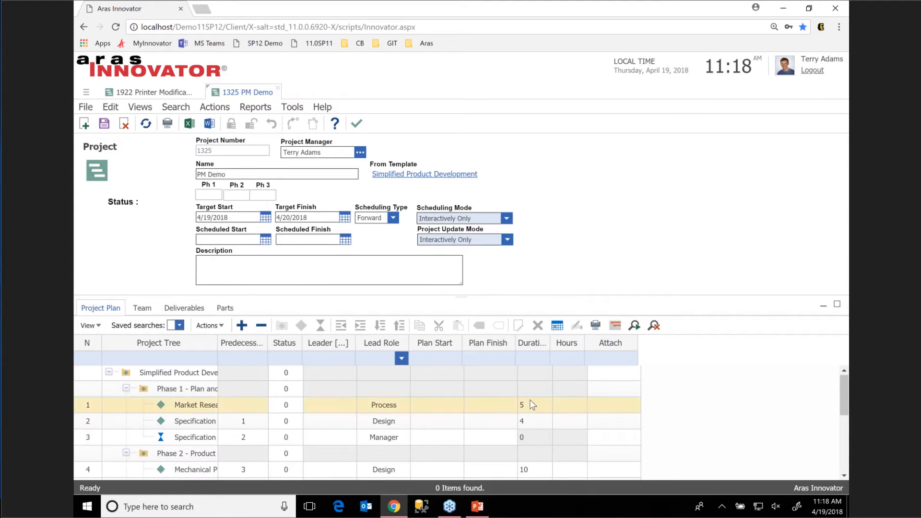
left_click(481, 391)
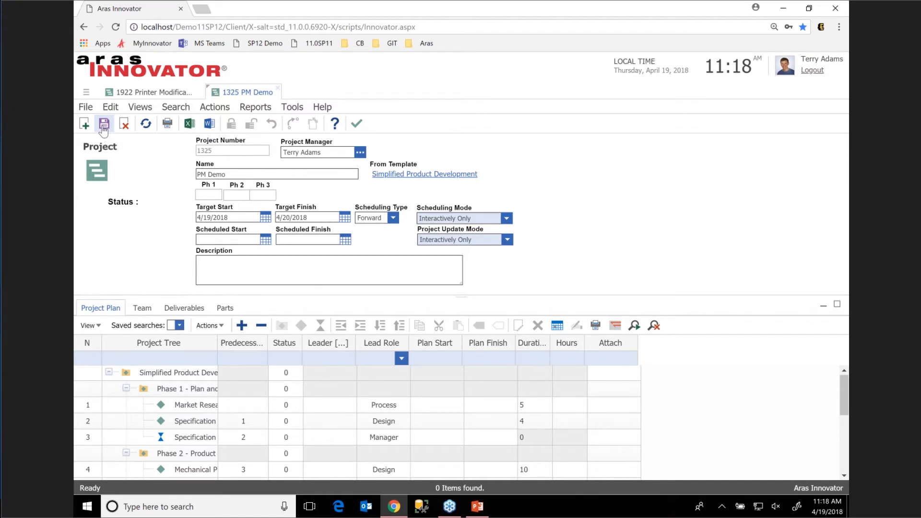
left_click(103, 128)
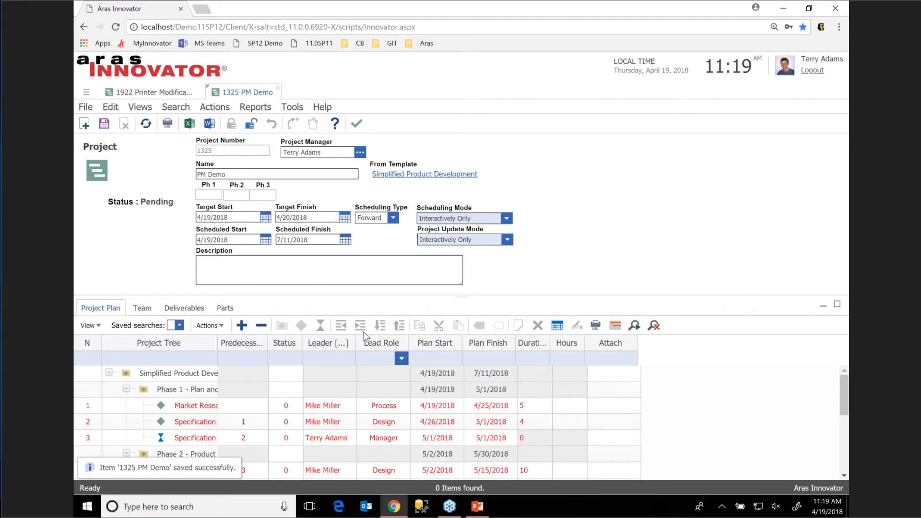
left_click_drag(217, 343, 351, 349)
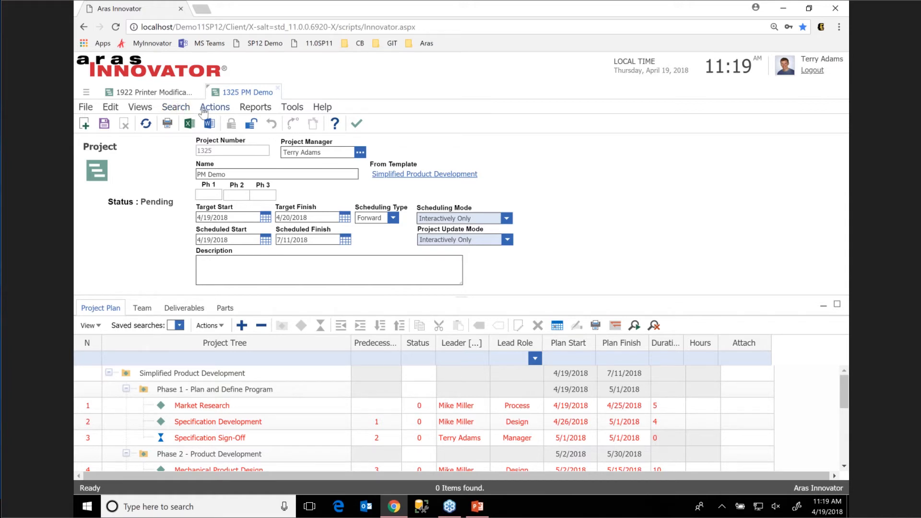
Unlock the PM Demo project and promote it to the Active state.
left_click(247, 126)
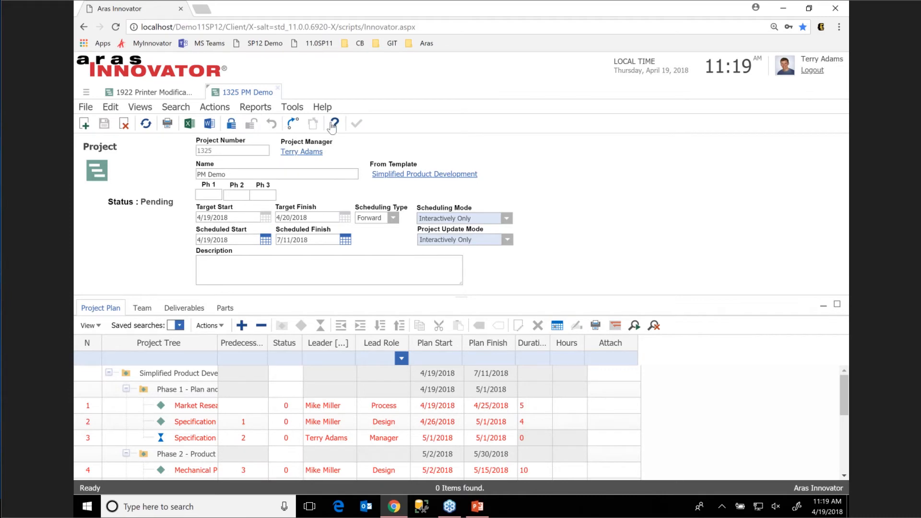
left_click(294, 124)
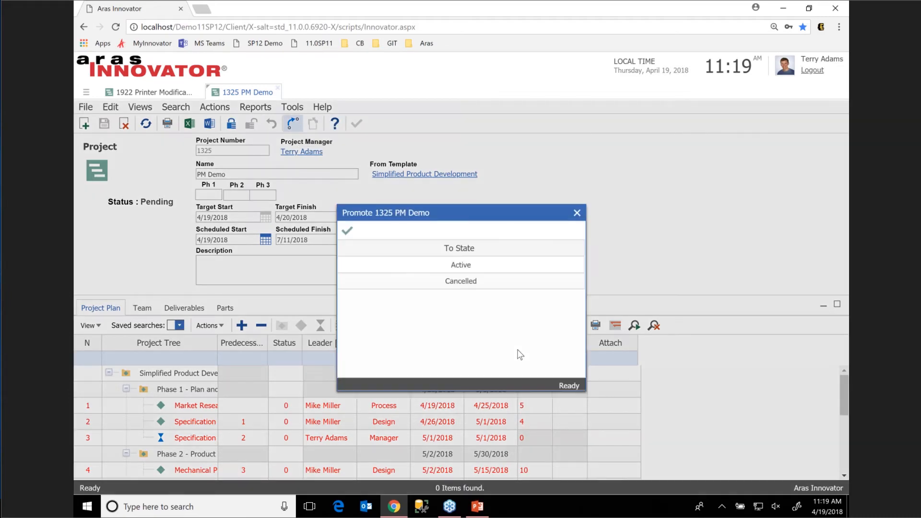
left_click(461, 272)
left_click(347, 230)
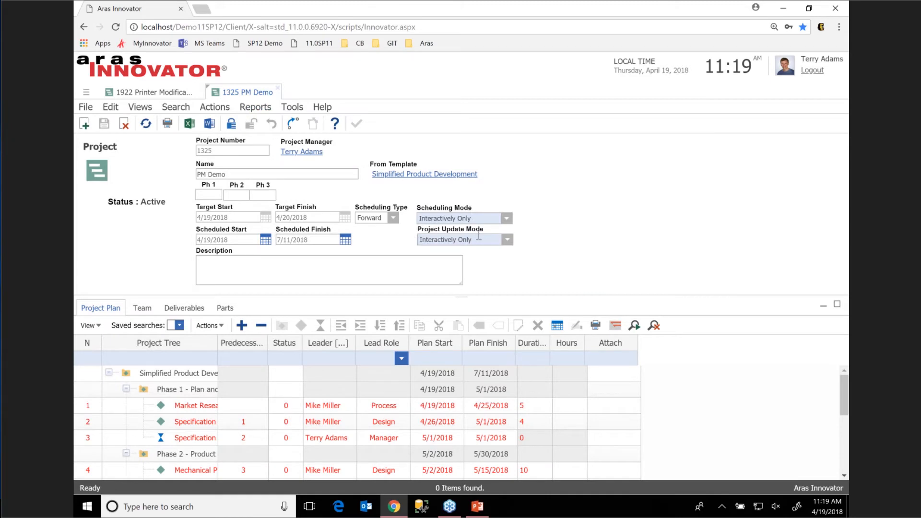
Update and schedule the active PM Demo project, and check the status cells of its Phase 1 tasks.
left_click(225, 109)
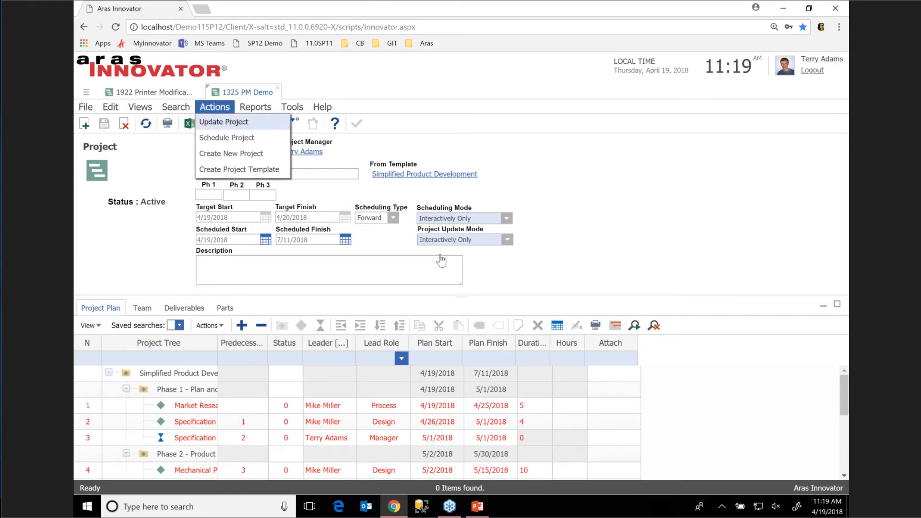
left_click(223, 123)
left_click(611, 307)
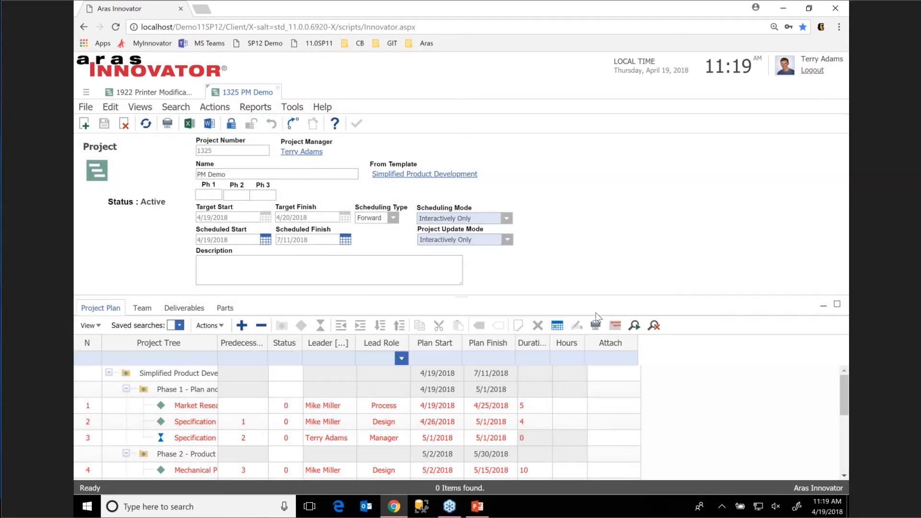
left_click(220, 108)
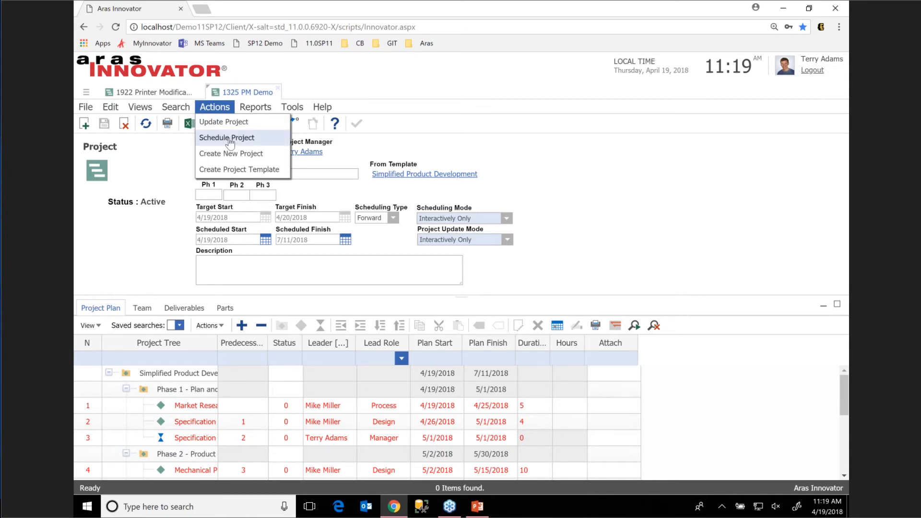
left_click(227, 139)
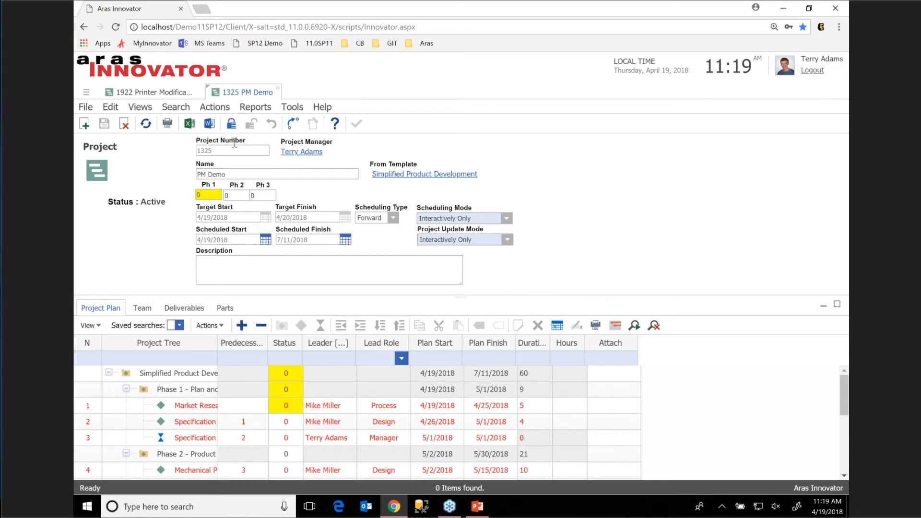
left_click(296, 385)
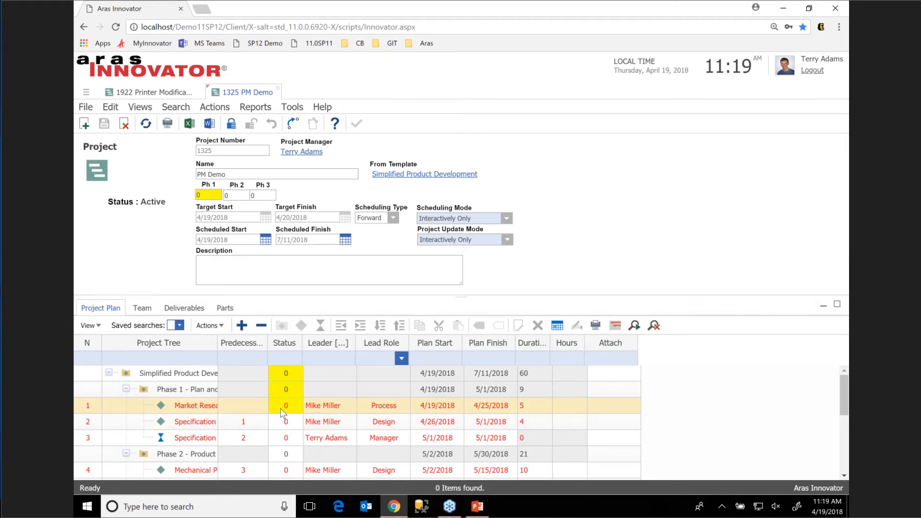
left_click(286, 421)
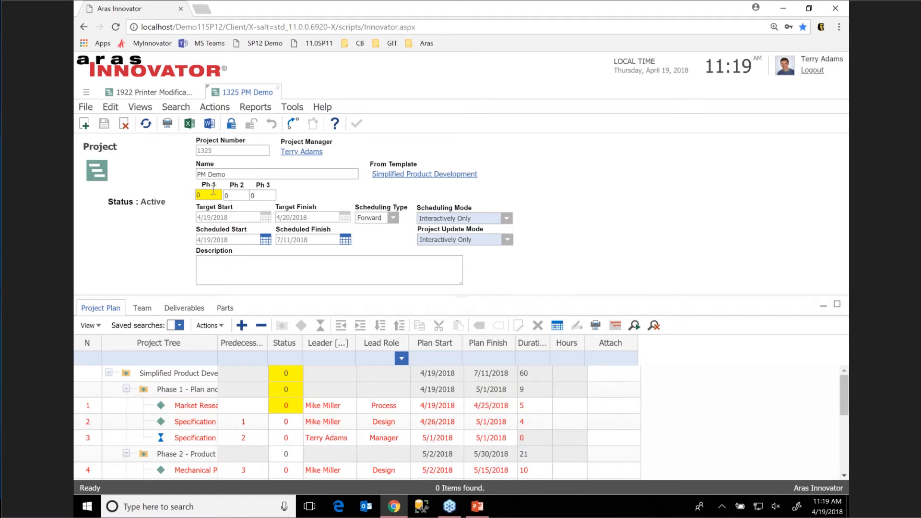
Check the phase status of PM Demo in the Projects list and return to the open project.
left_click(282, 410)
left_click(85, 93)
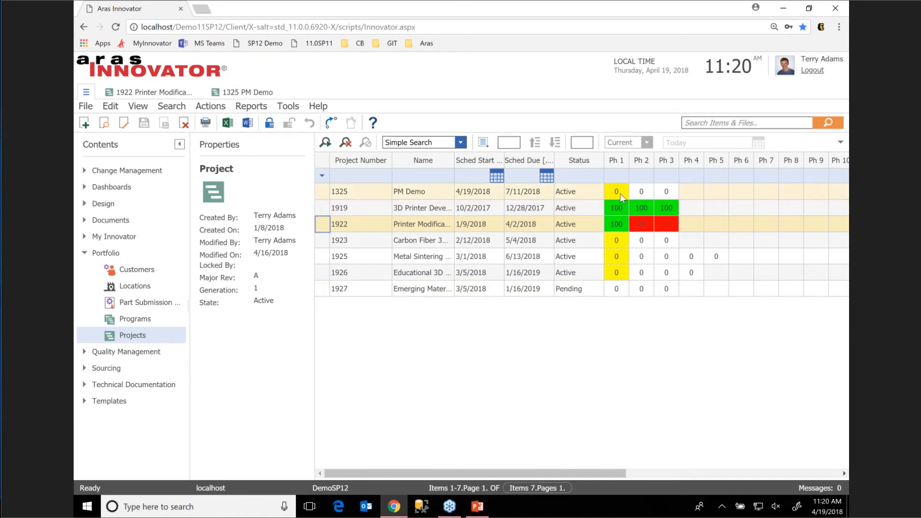
left_click(242, 94)
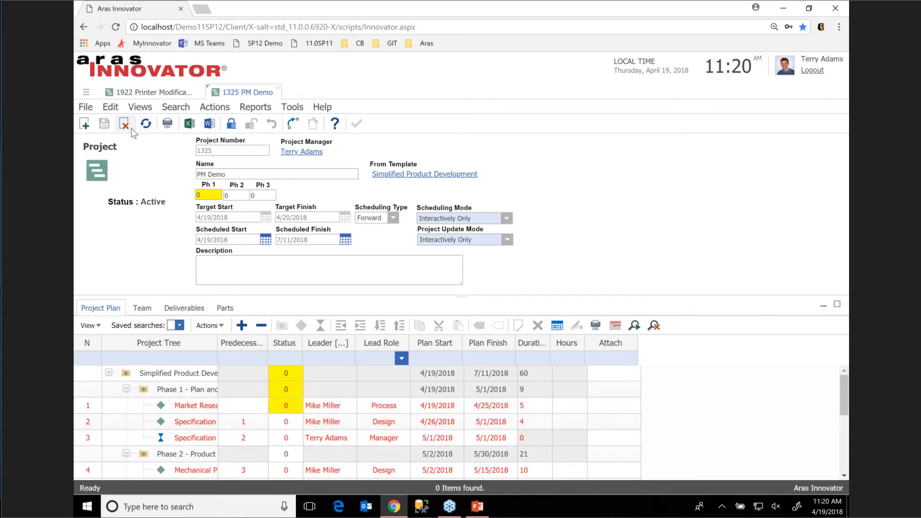
Lock the PM Demo project, leave the session for the SP12 Demo site and log in to DemoSP12 with the team member's account.
left_click(238, 44)
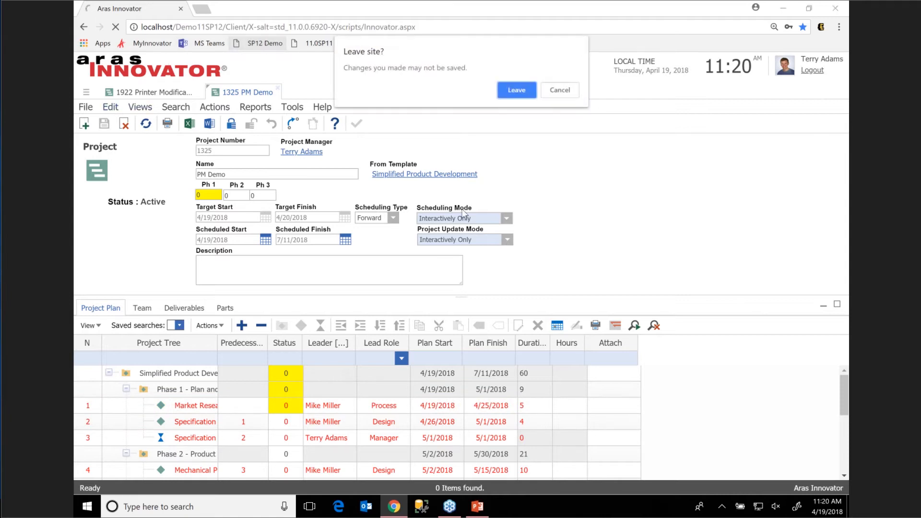
left_click(560, 90)
left_click(233, 124)
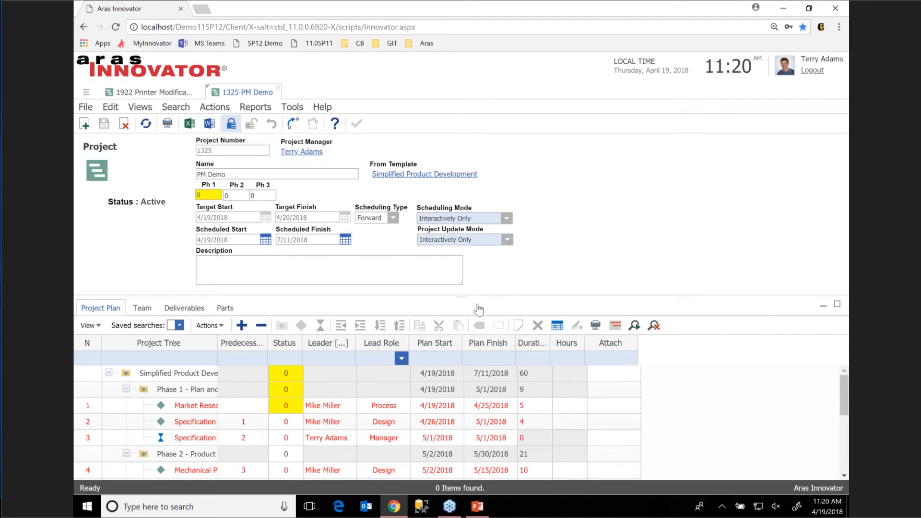
left_click(261, 43)
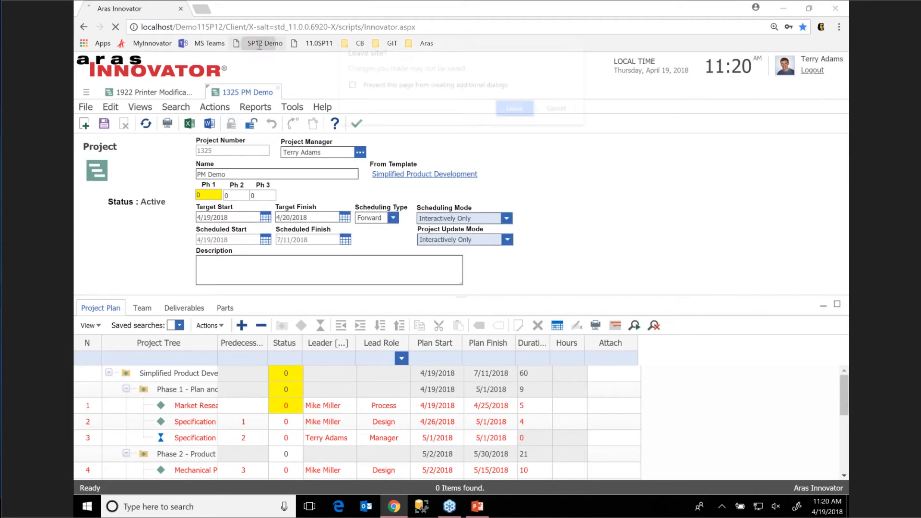
left_click(523, 124)
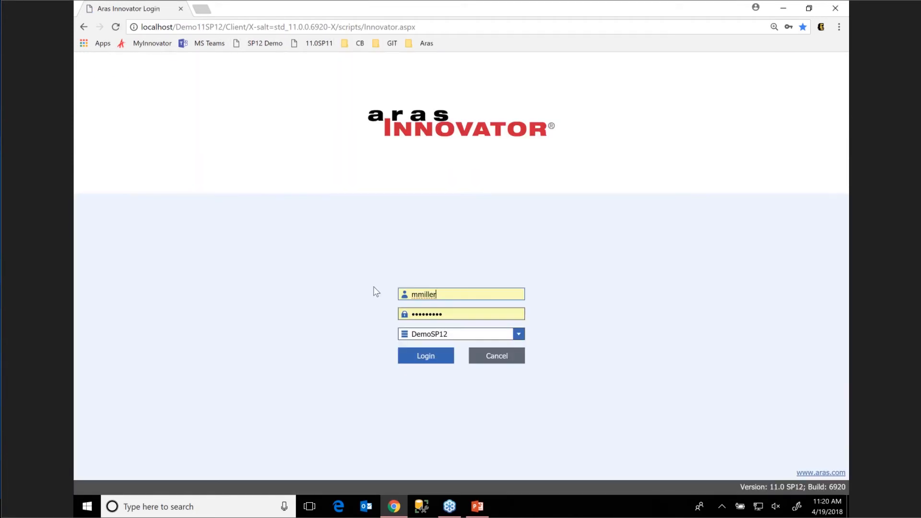
left_click(414, 356)
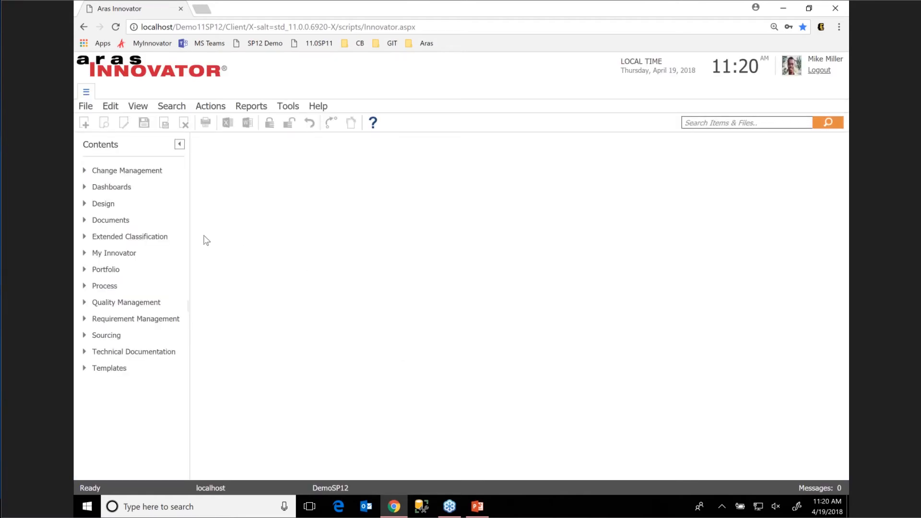
Find PM Demo's Market Research task in My InBasket and open its completion form.
left_click(126, 254)
left_click(144, 302)
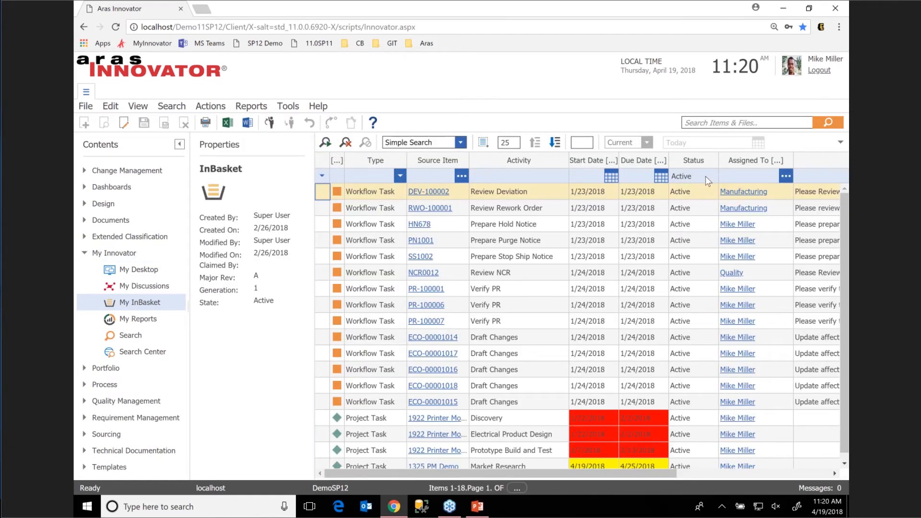
scroll(671, 312, "down", 1)
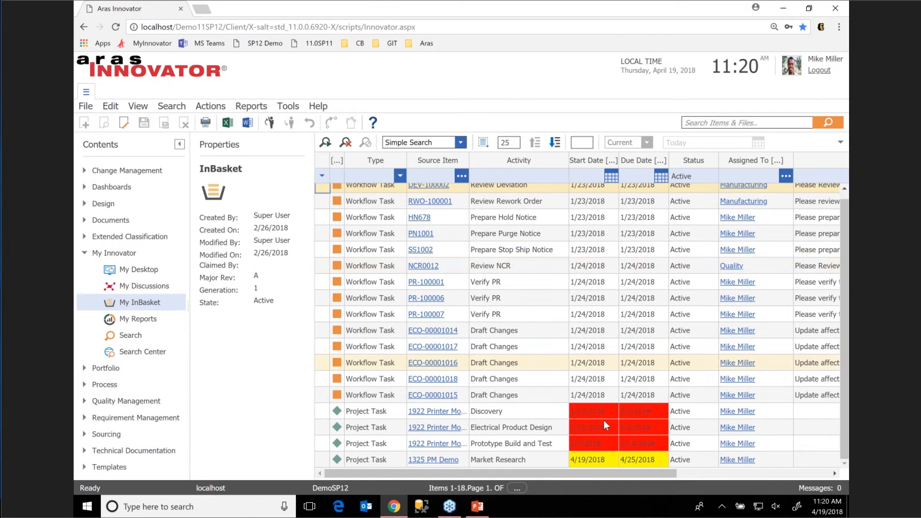
right_click(505, 458)
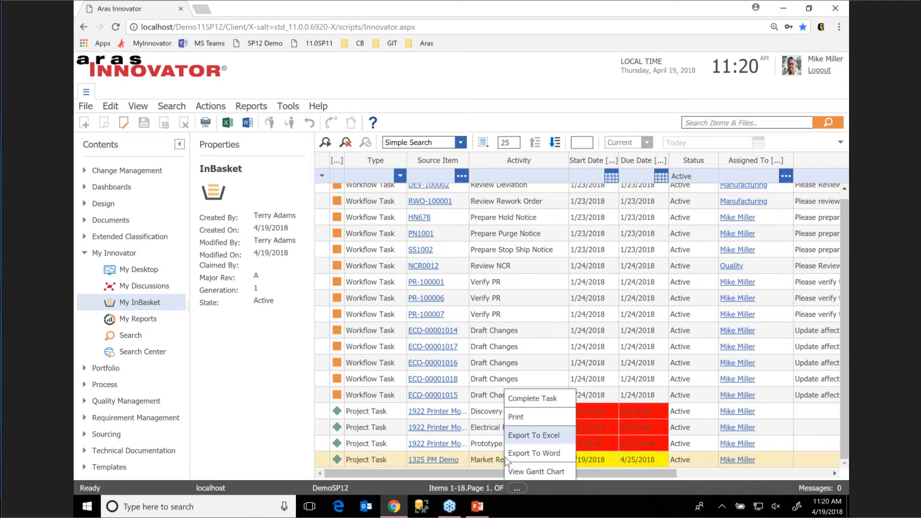
left_click(549, 405)
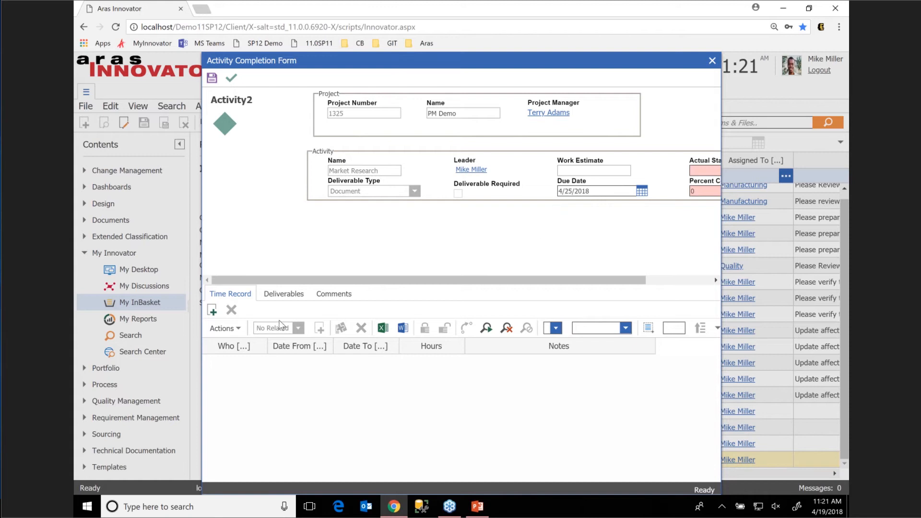
Add a time record for the task leader dated from 4/19/2018 to 4/19/2018 with 8 hours.
left_click(216, 310)
type("mike")
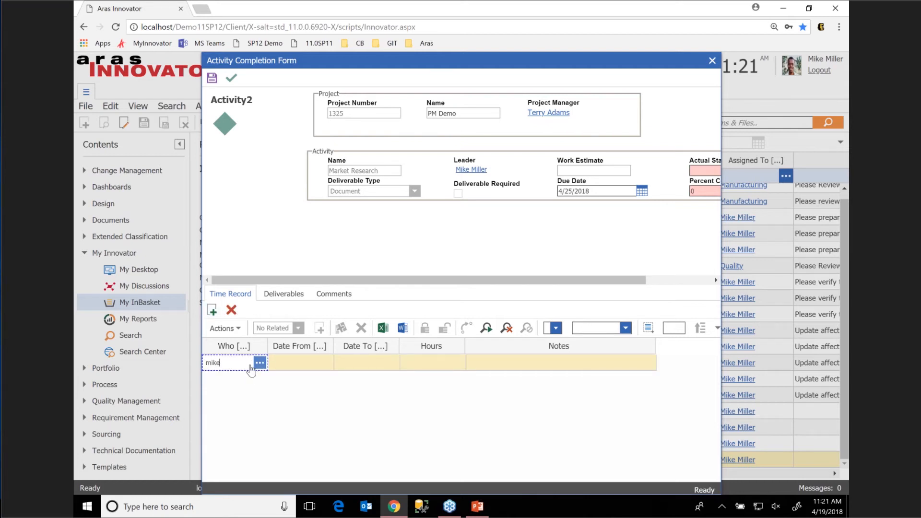
left_click(240, 379)
left_click(307, 366)
left_click(330, 364)
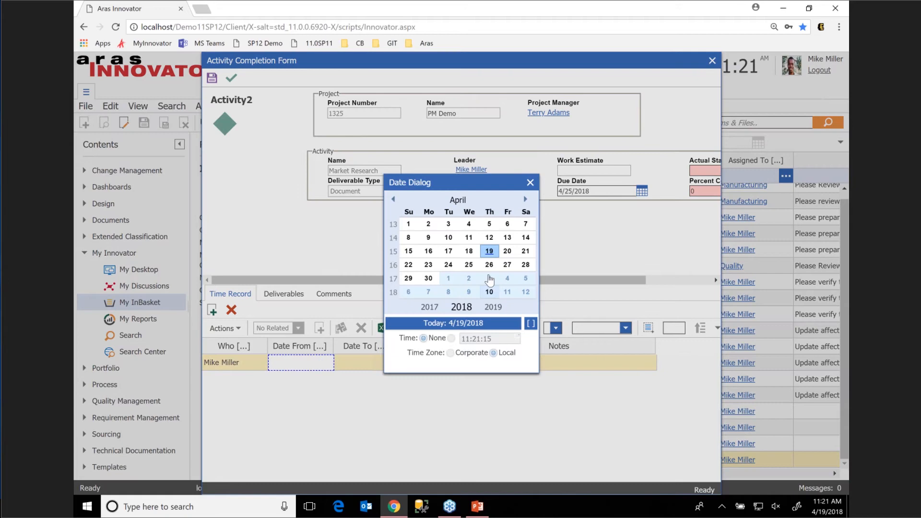
left_click(489, 251)
left_click(360, 363)
left_click(405, 363)
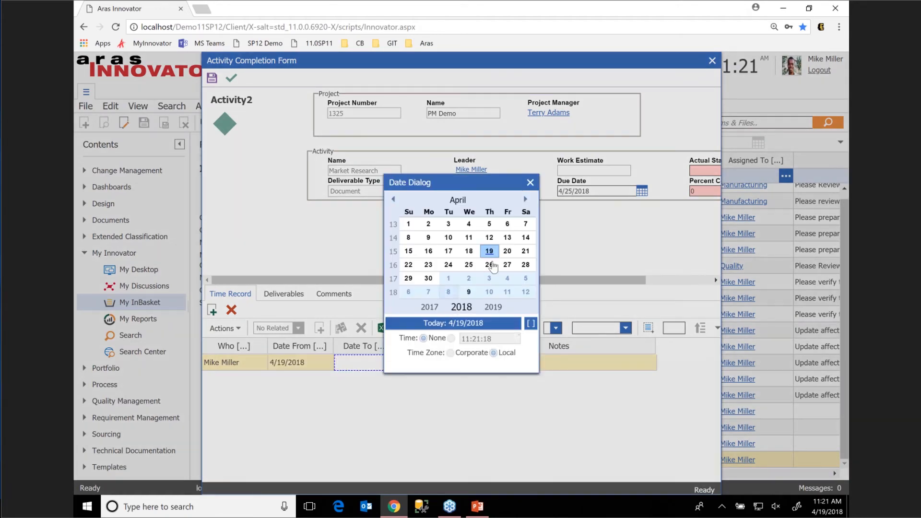
left_click(489, 251)
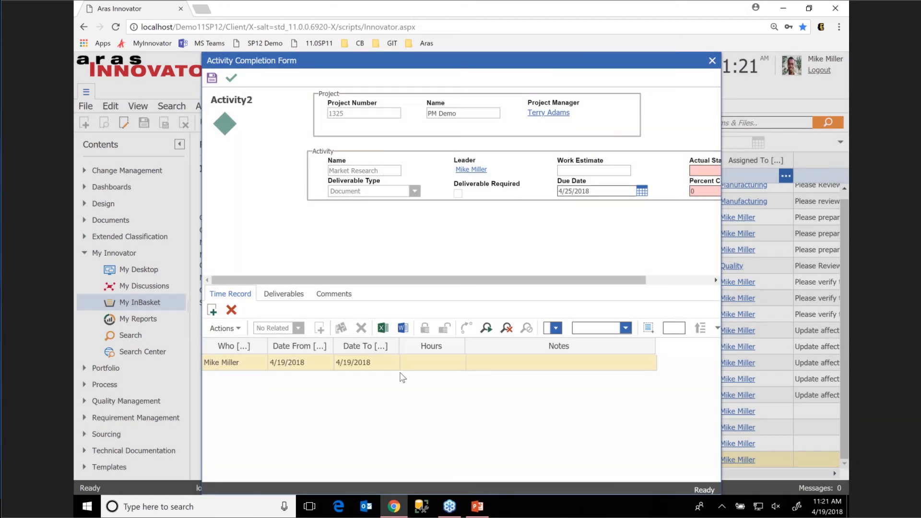
left_click(434, 363)
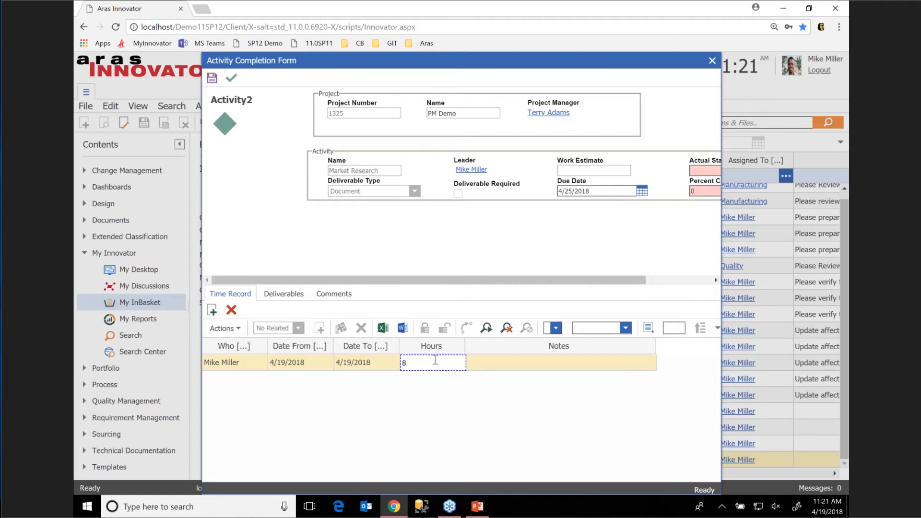
left_click(575, 363)
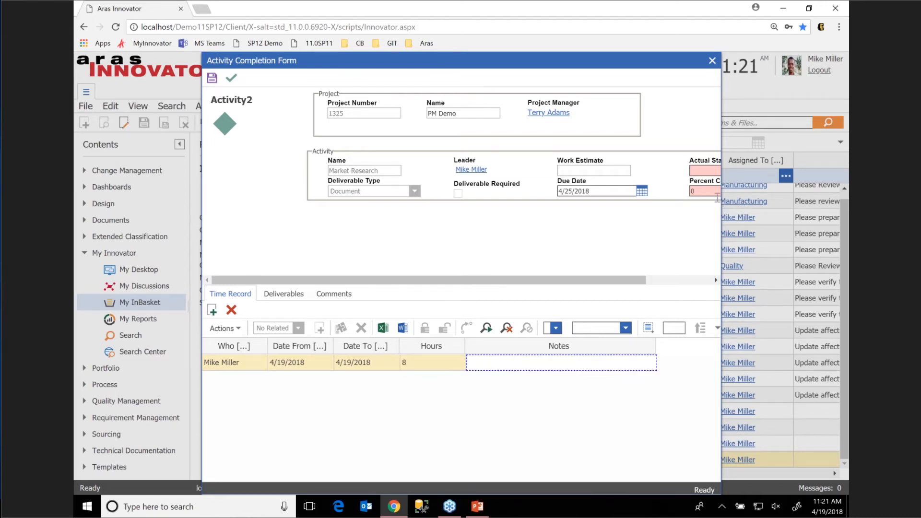
Set Market Research's actual start date to 4/19/2018 and percent complete to 100, and complete the task.
left_click(717, 172)
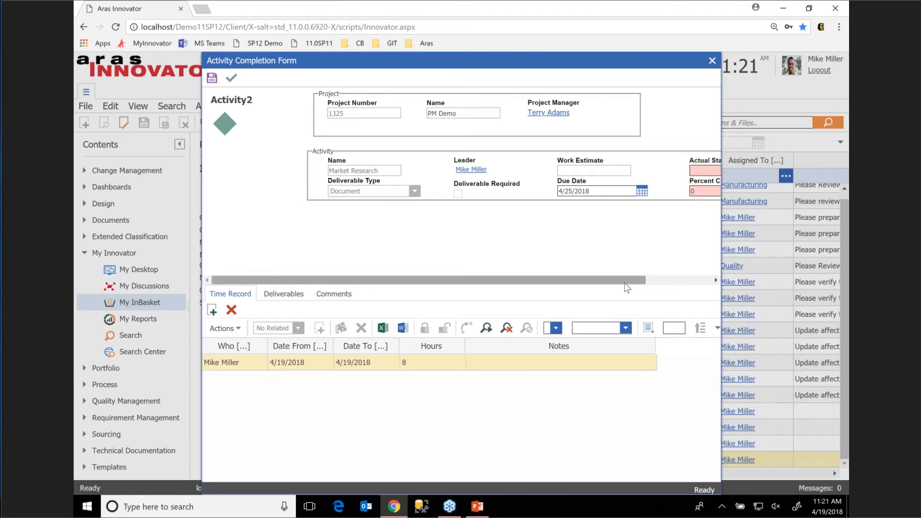
left_click(690, 172)
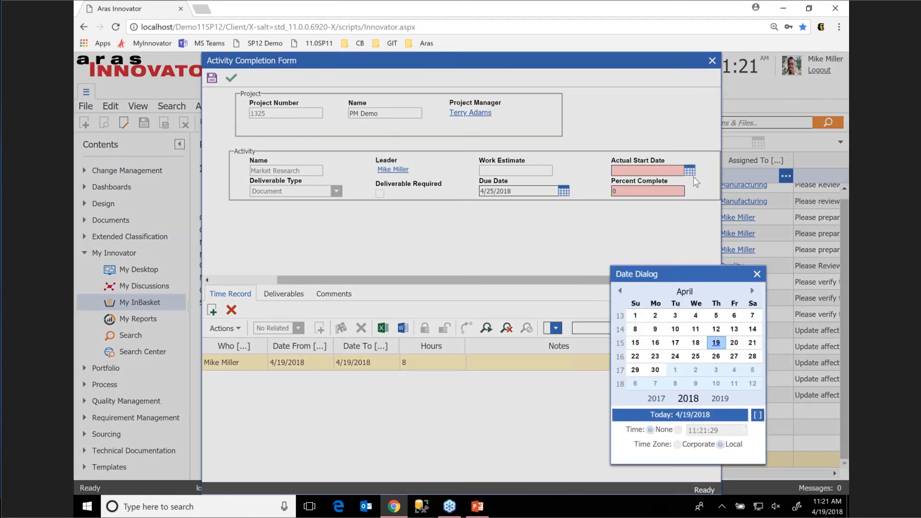
left_click(717, 343)
left_click_drag(623, 192, 609, 191)
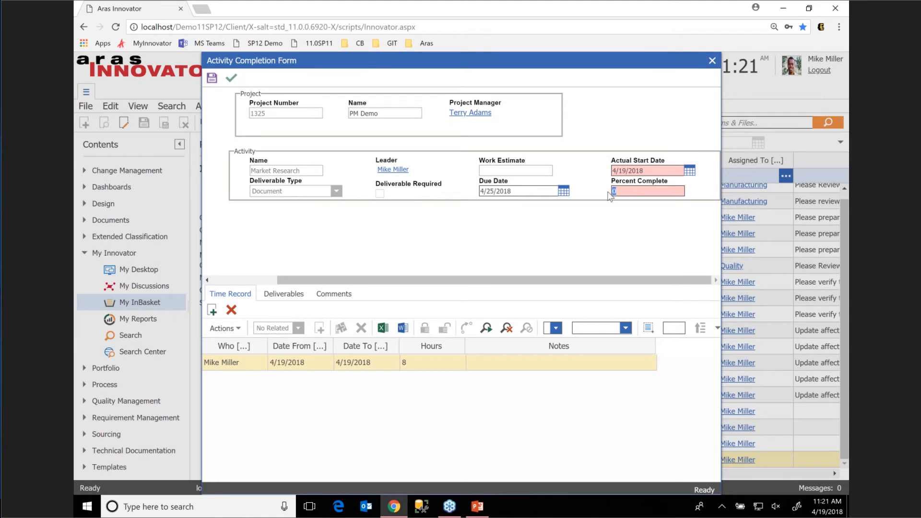
type("100")
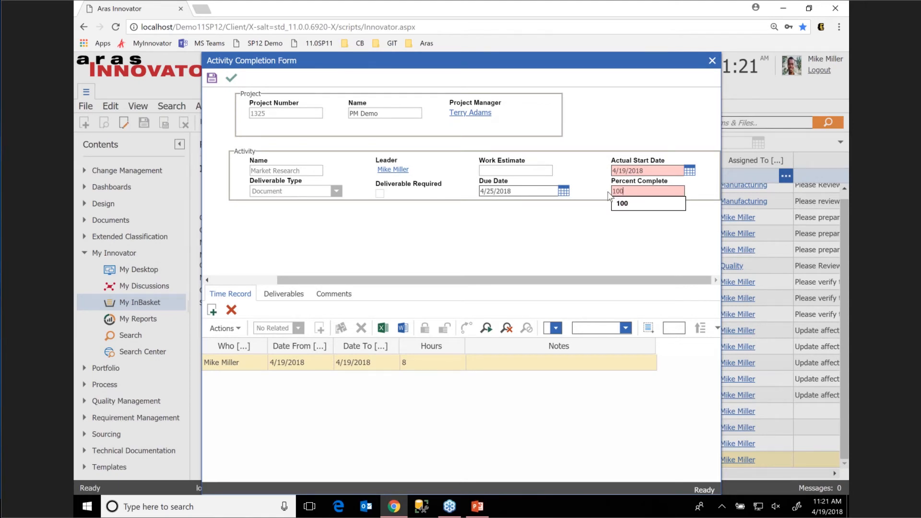
left_click(623, 204)
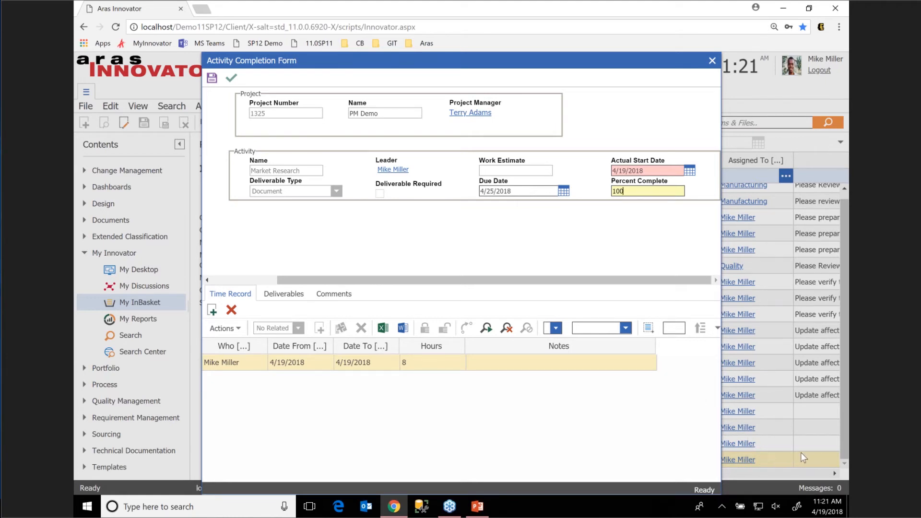
left_click(231, 79)
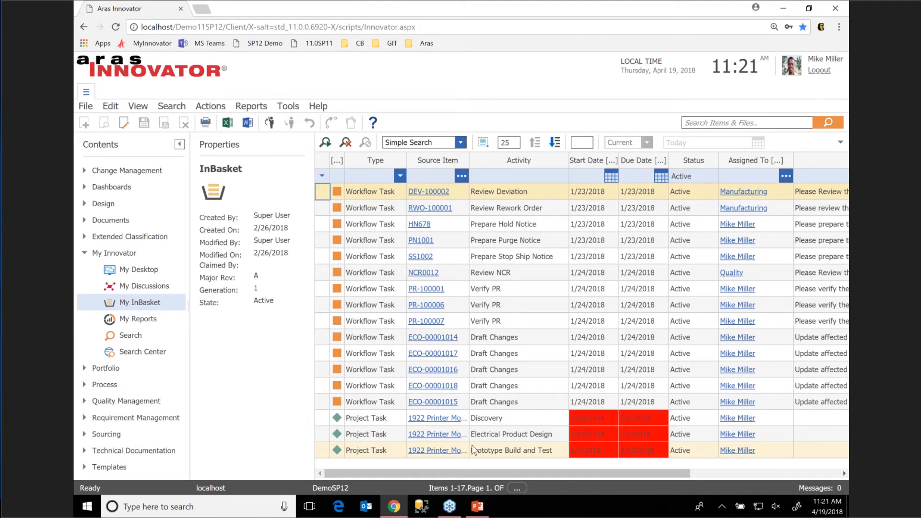
Return to the SP12 Demo login page and log in to DemoSP12 with the project manager's account.
left_click(264, 46)
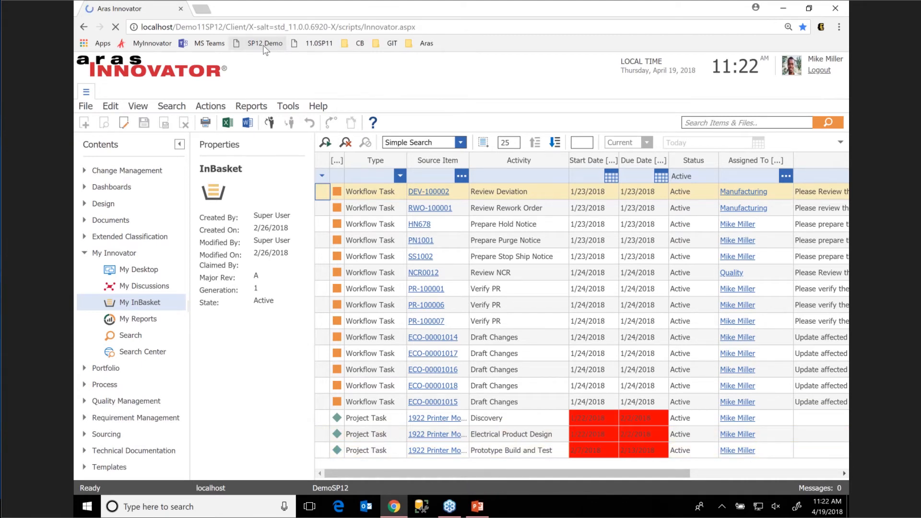
left_click_drag(442, 297, 406, 297)
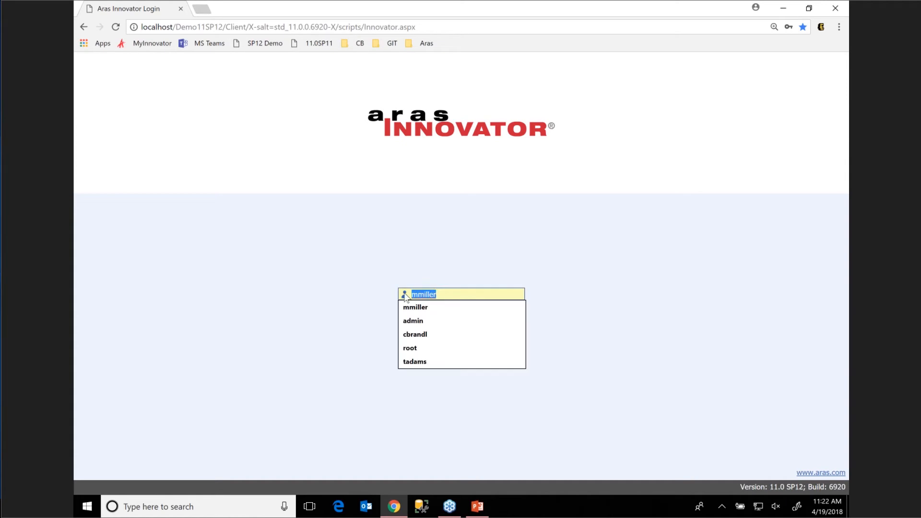
type("t")
key("Down")
key("Return")
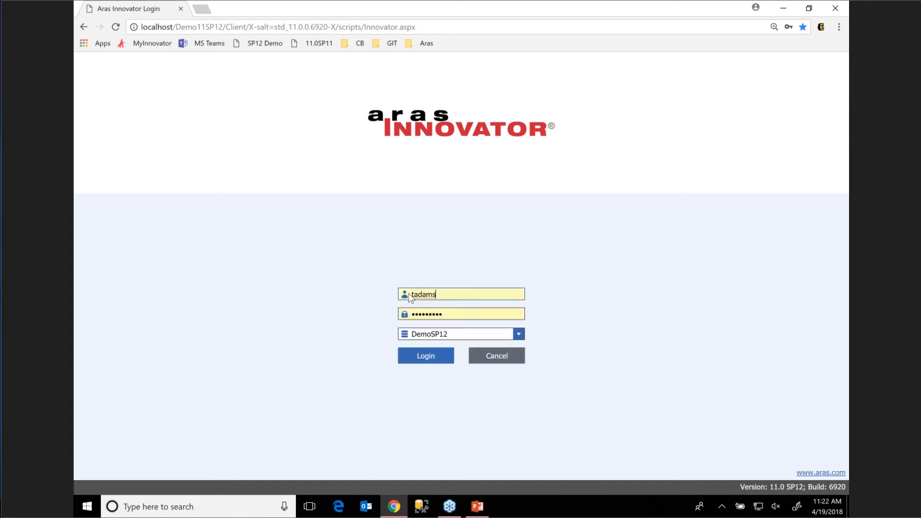
left_click(439, 360)
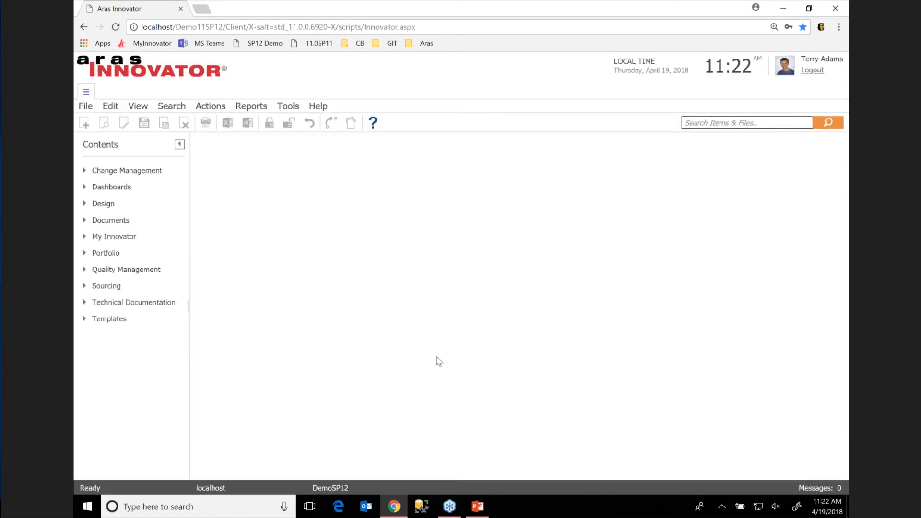
Open the PM Demo project from the portfolio's Projects list and unlock it.
left_click(108, 253)
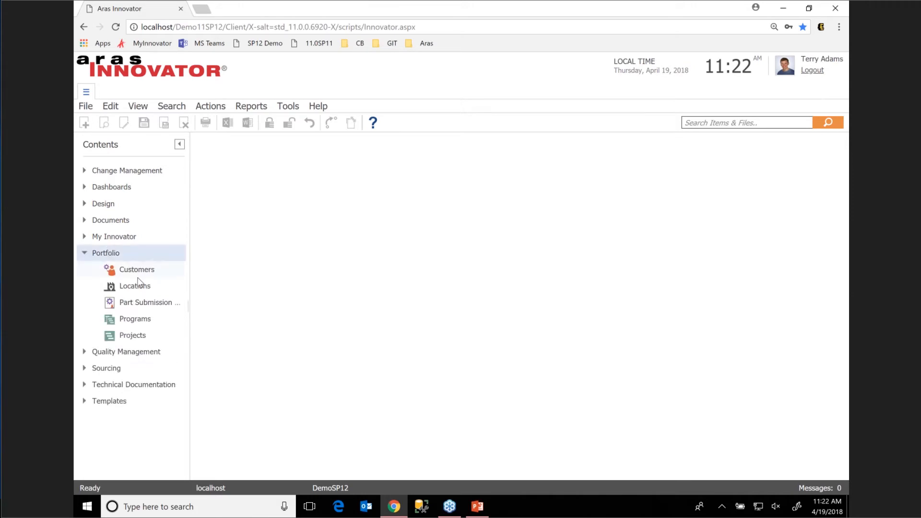
left_click(112, 336)
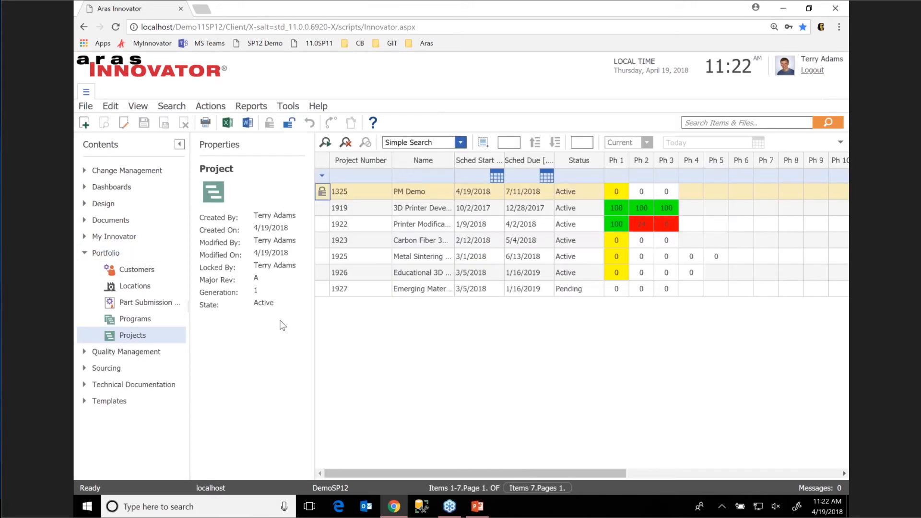
double_click(428, 192)
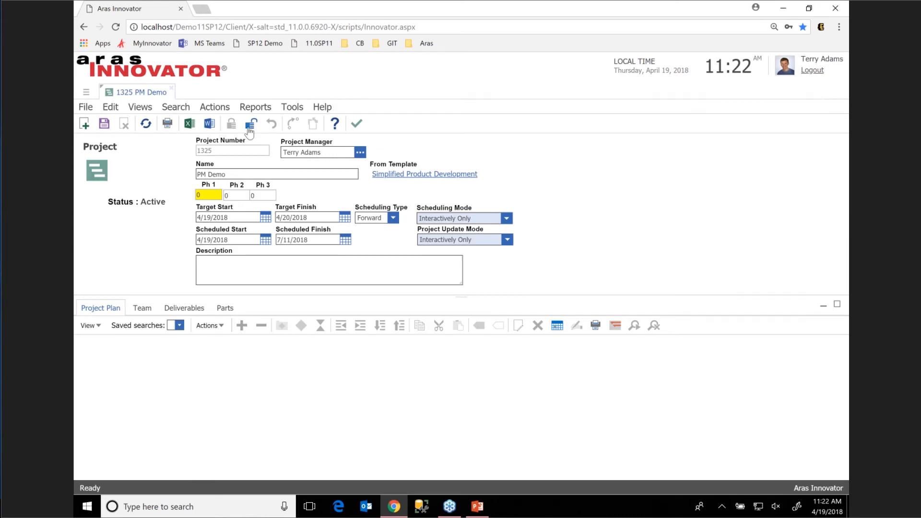
left_click(243, 126)
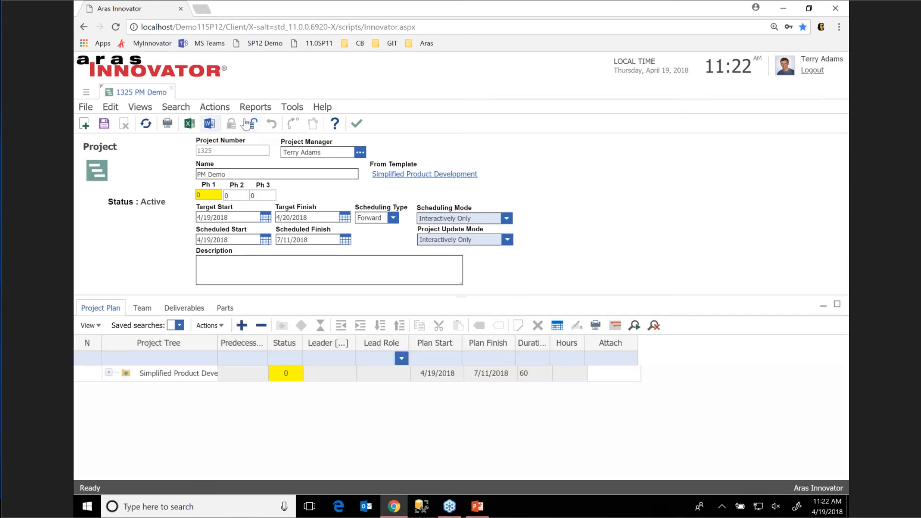
Update the PM Demo project, then expand its whole project tree and widen the Project Tree column to show full task names.
left_click(221, 108)
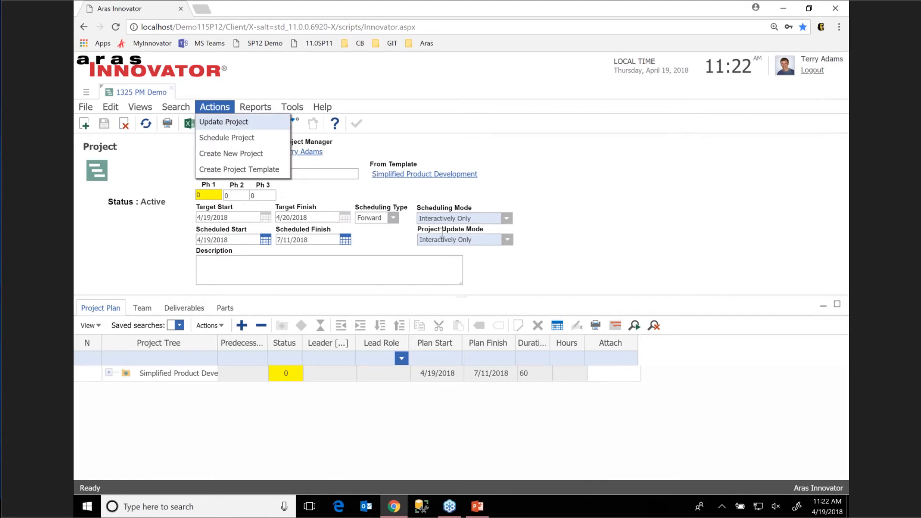
left_click(232, 126)
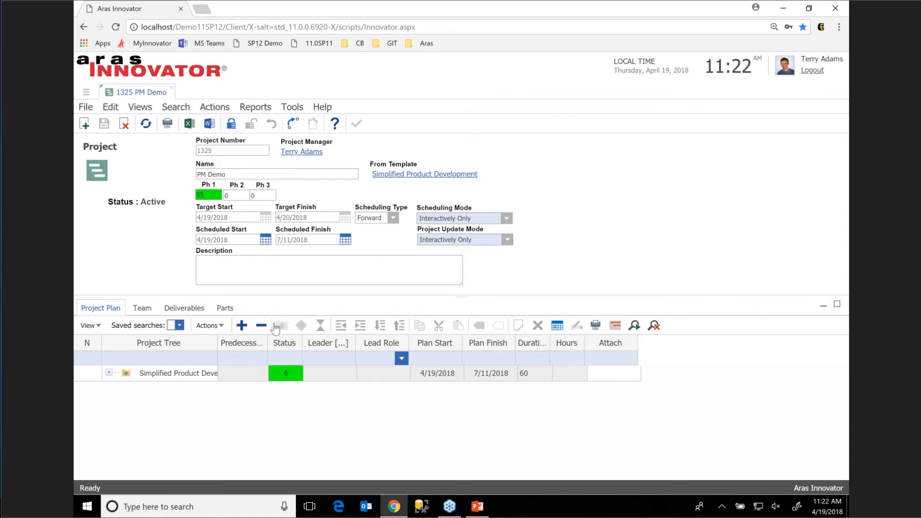
left_click(241, 326)
left_click_drag(303, 350, 308, 350)
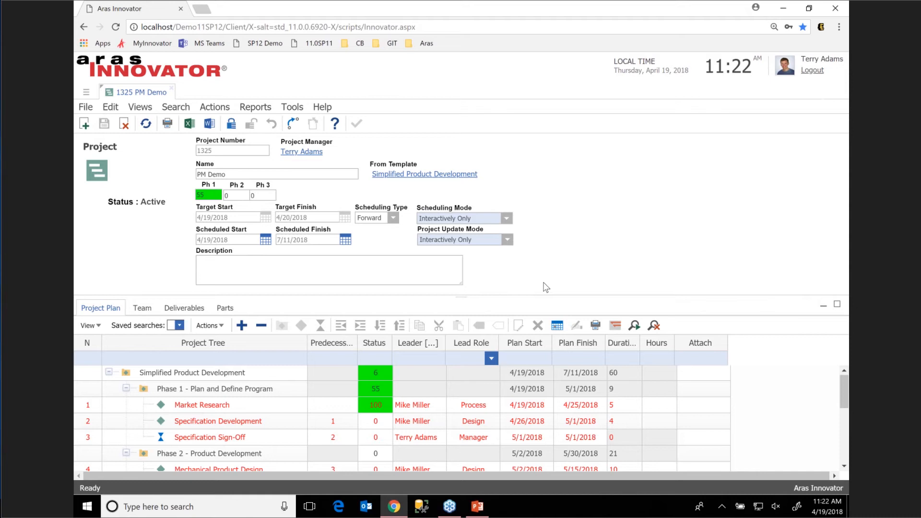
Run the ProjectTimeReport for the PM Demo project, review the resource allocation, and close the report.
left_click(258, 108)
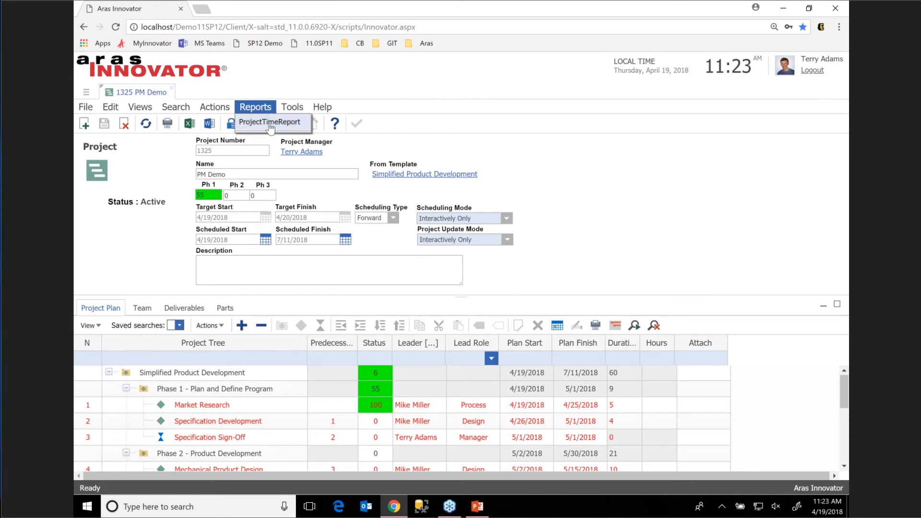
left_click(269, 123)
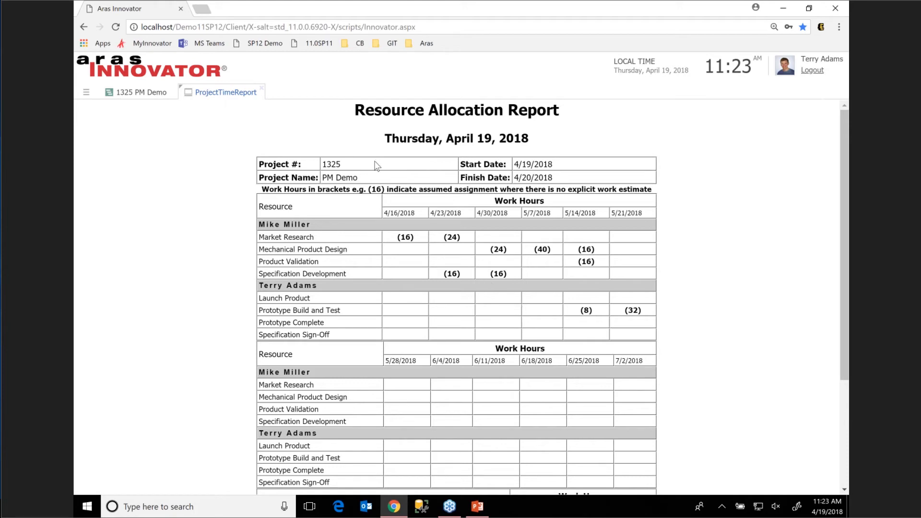
left_click(262, 88)
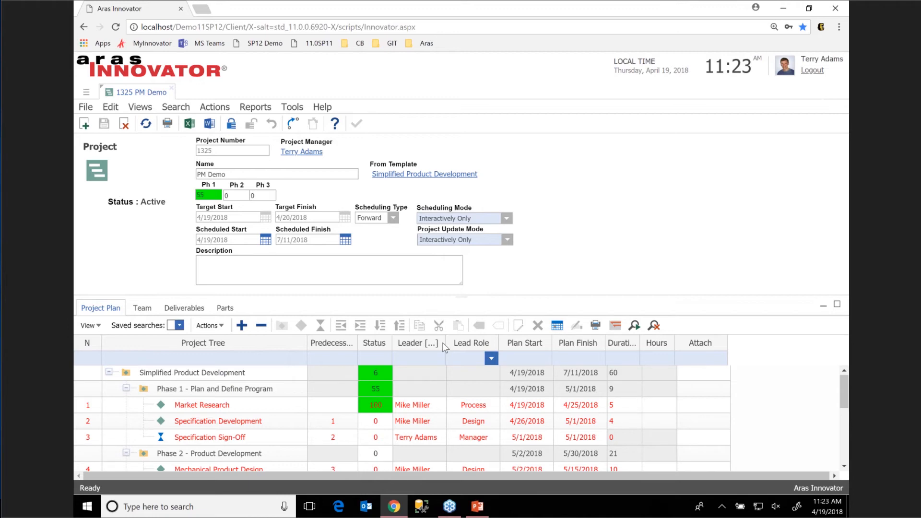
Create a project template from the PM Demo project in the Projects list, name it PM Demo Template, and save it.
left_click(90, 95)
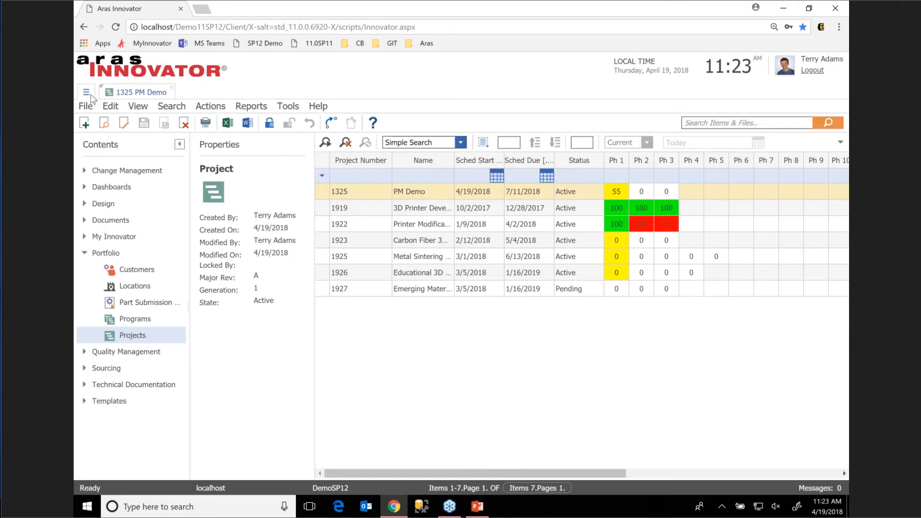
right_click(431, 194)
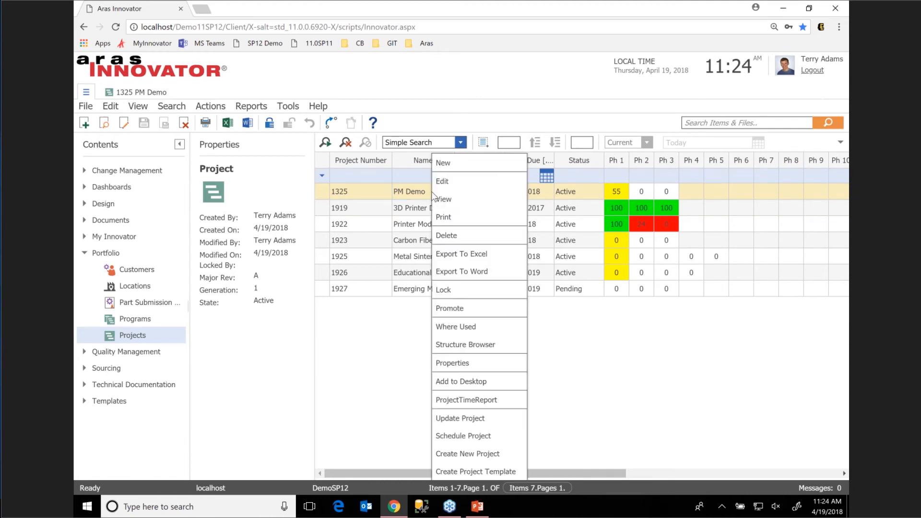
left_click(495, 473)
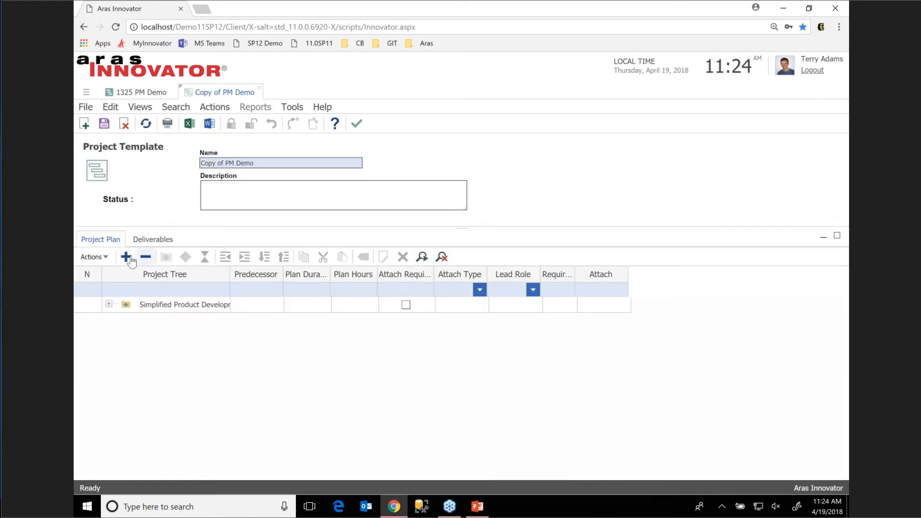
left_click_drag(225, 164, 197, 163)
key("BackSpace")
left_click(236, 162)
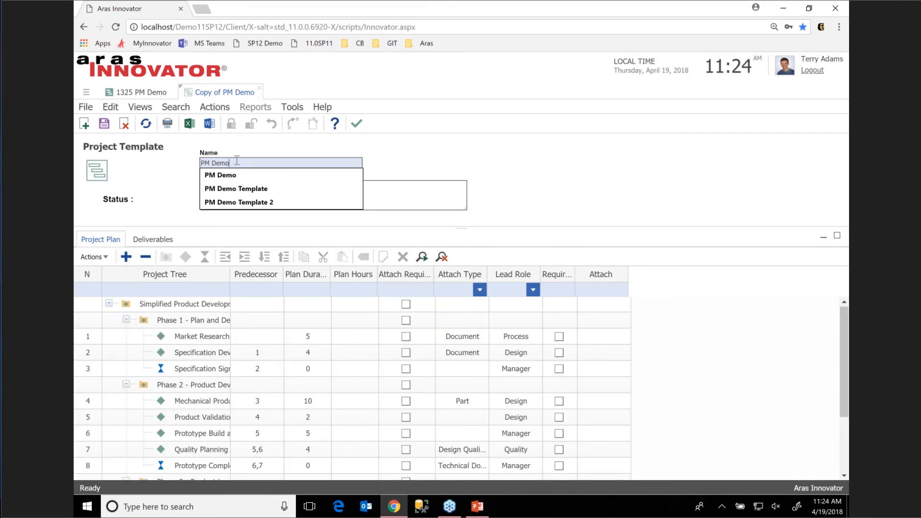
left_click(253, 176)
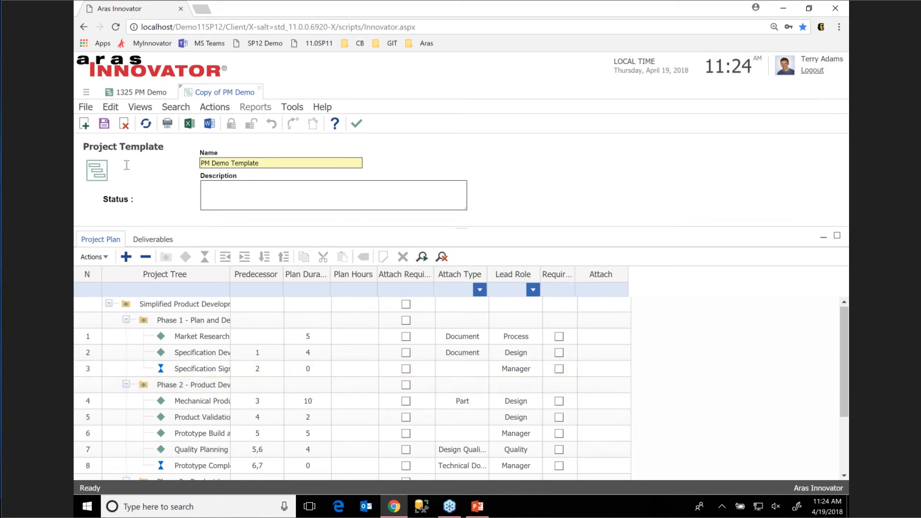
left_click(108, 129)
Start a new project to check which project templates are offered, and cancel without creating it.
left_click(86, 94)
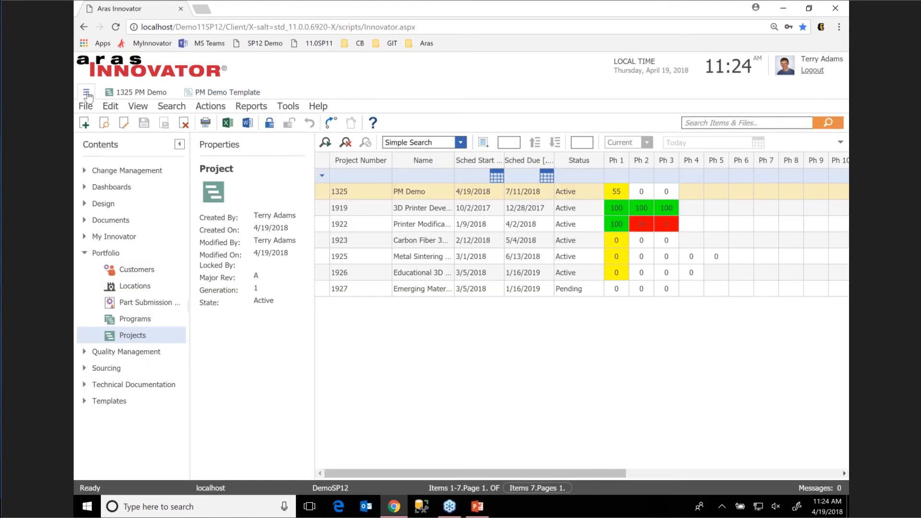
left_click(138, 337)
left_click(85, 124)
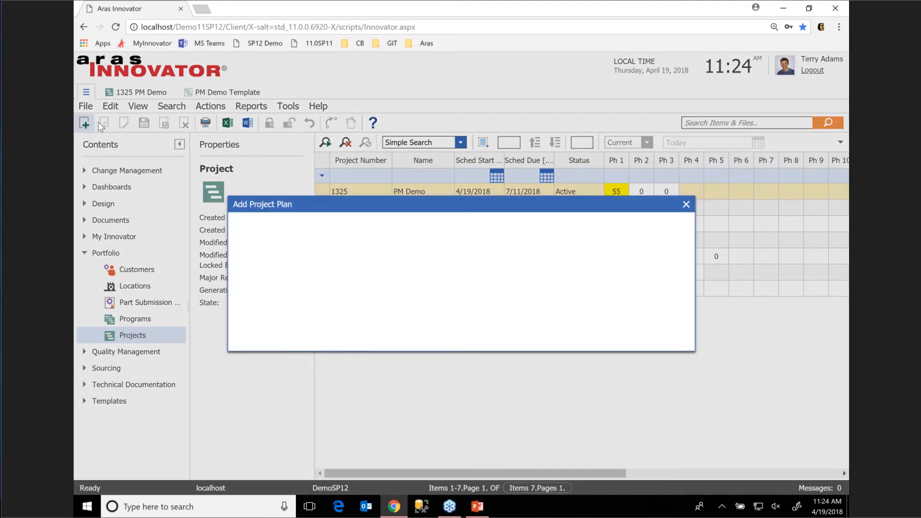
left_click(516, 292)
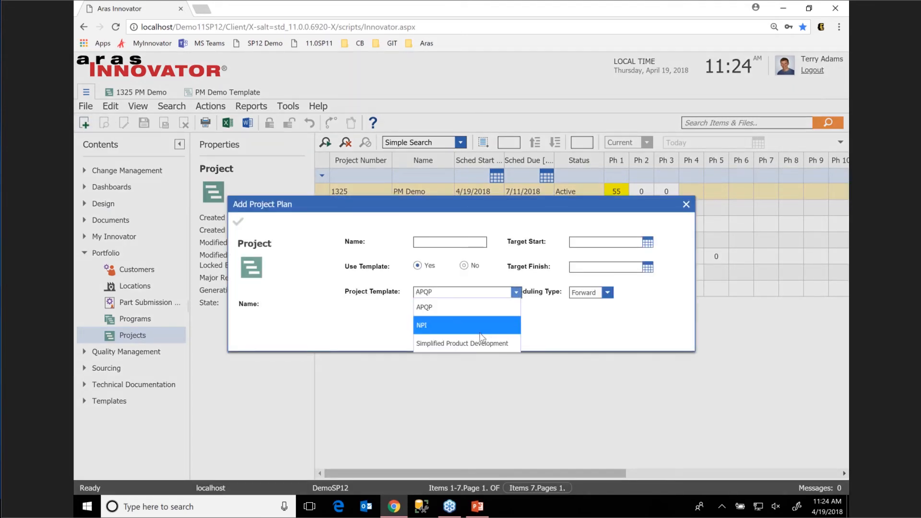
left_click(686, 205)
Unlock PM Demo Template and promote it to the Approved state.
left_click(211, 93)
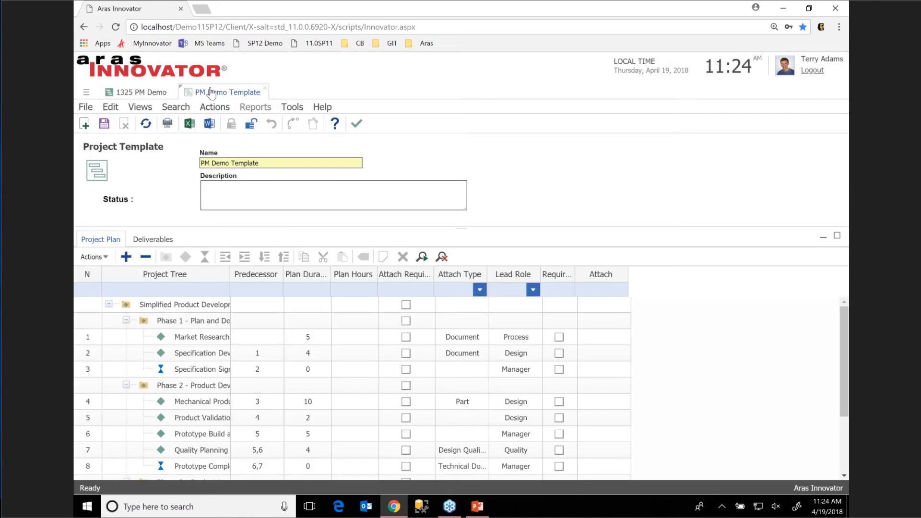
left_click(253, 126)
left_click(293, 124)
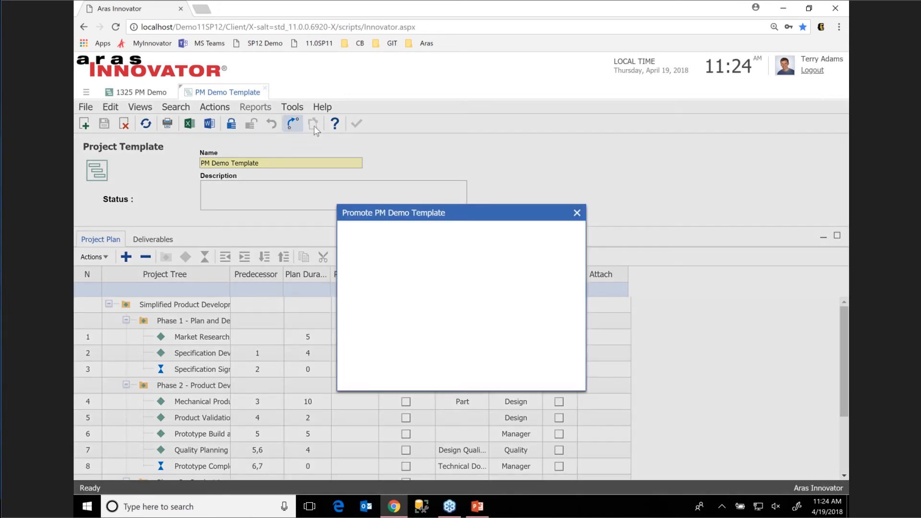
left_click(449, 263)
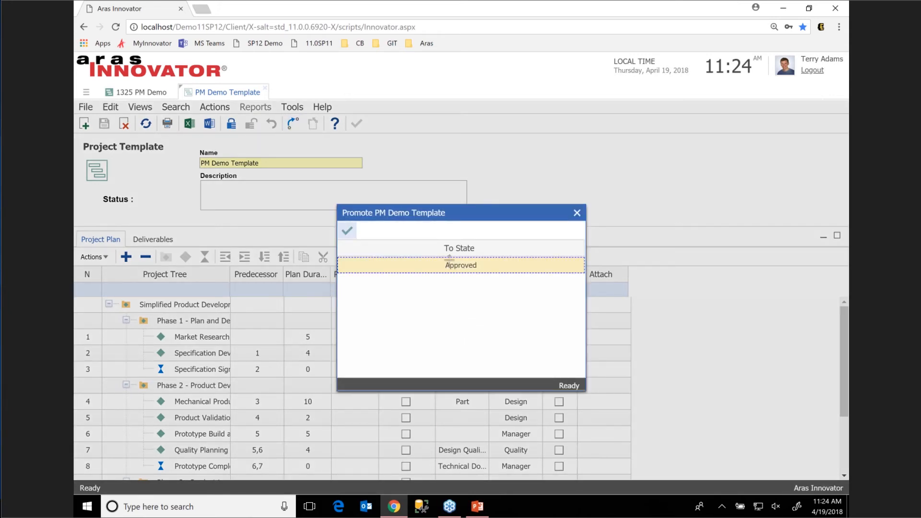
double_click(449, 261)
Check whether a new project now offers PM Demo Template as a template, and close the new project dialog.
left_click(86, 91)
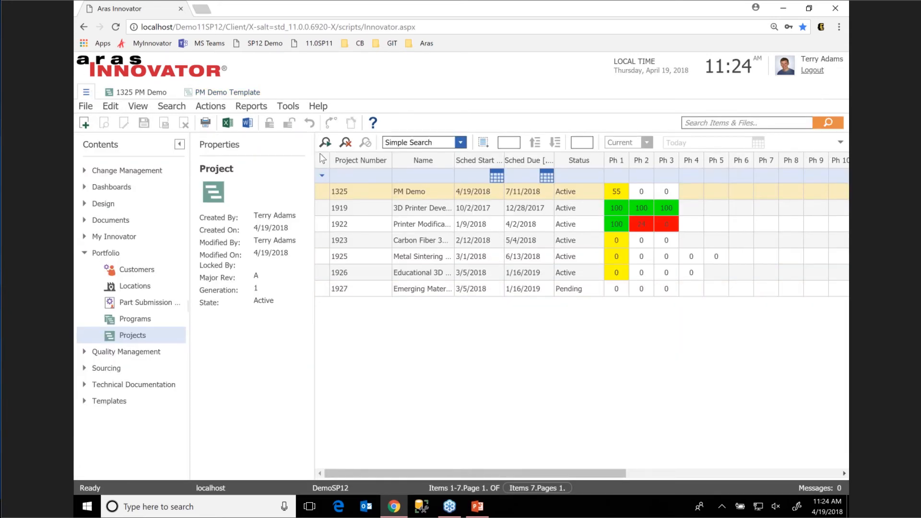
left_click(85, 124)
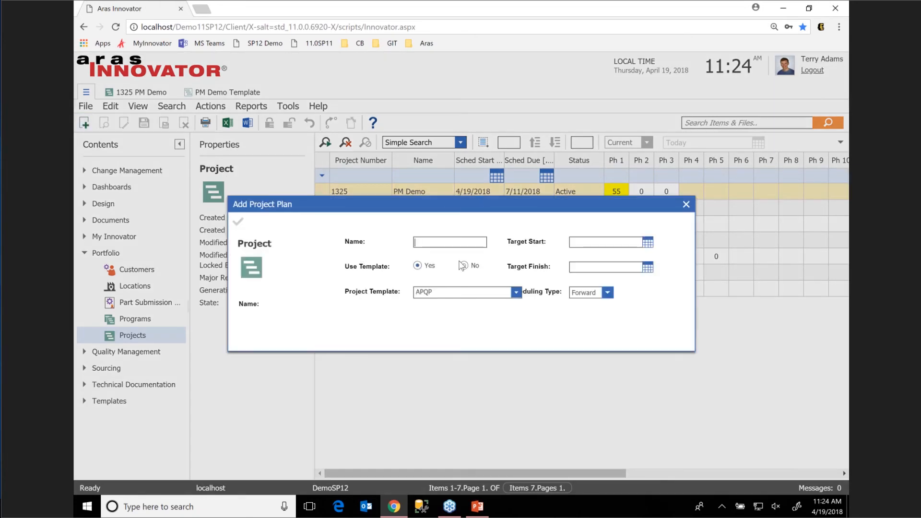
left_click(515, 292)
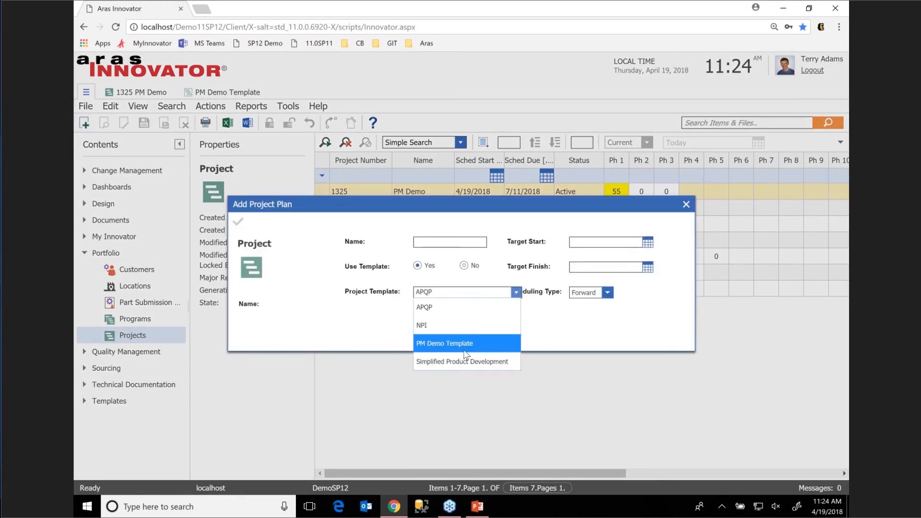
left_click(686, 204)
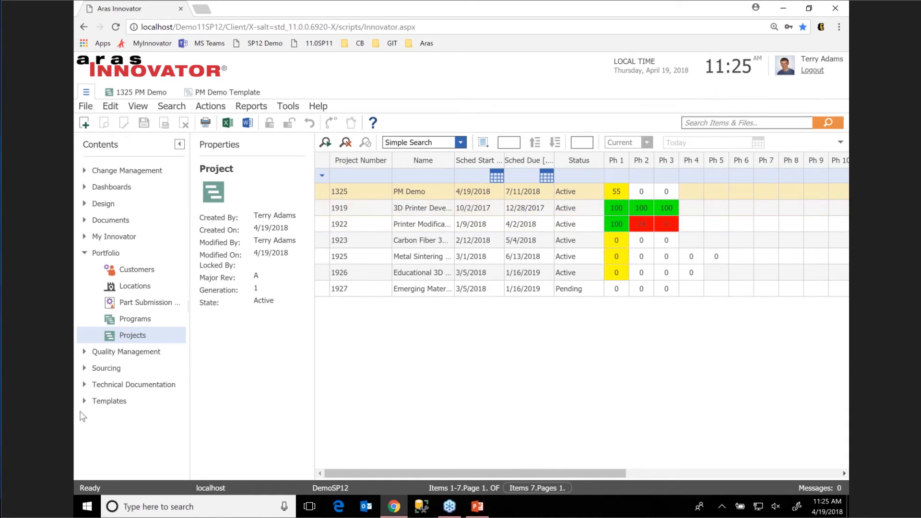
Create a new project template from the Project Templates list and name it Template Demo 2.
left_click(103, 403)
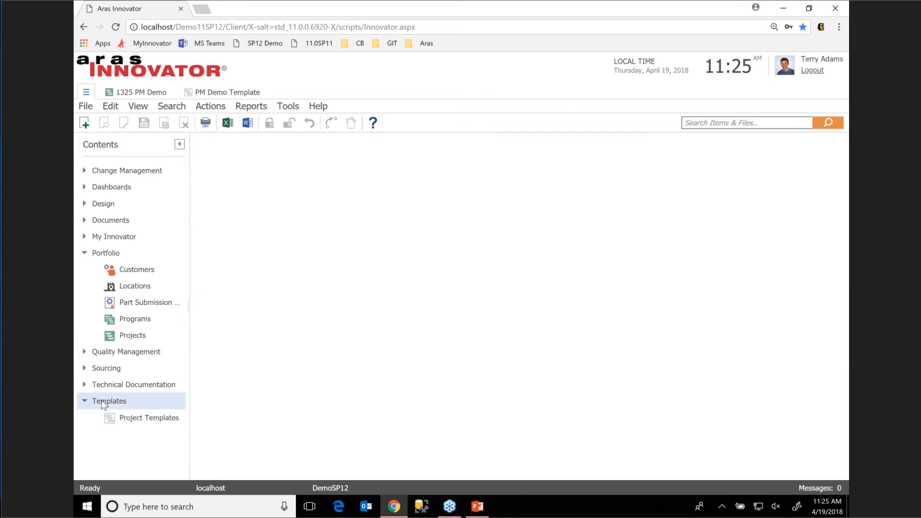
left_click(135, 418)
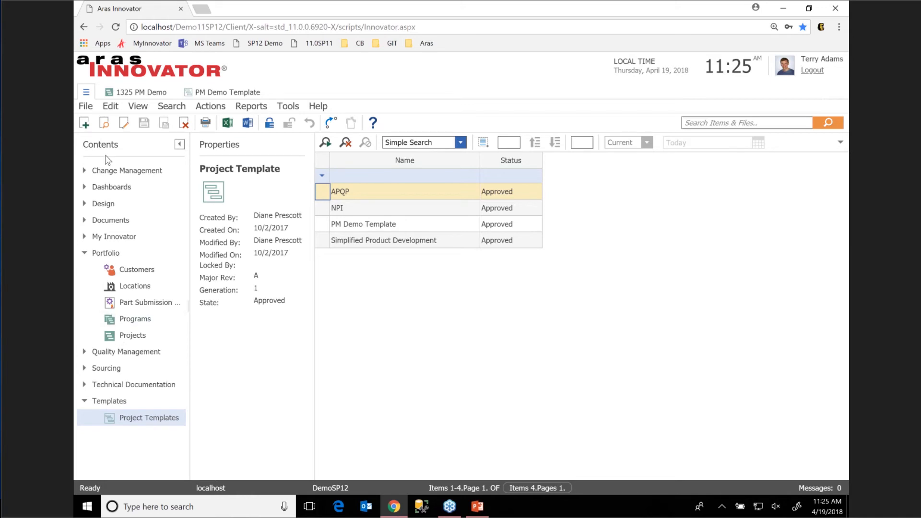
left_click(85, 123)
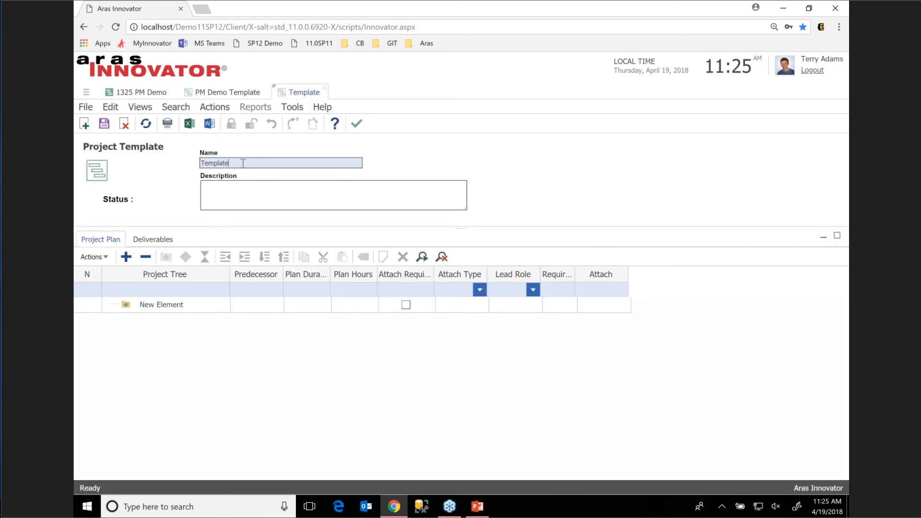
type("Demo 2")
Add an element under the template's top-level element in the project tree and name it Phase 1.
left_click(165, 309)
left_click(165, 306)
left_click(166, 258)
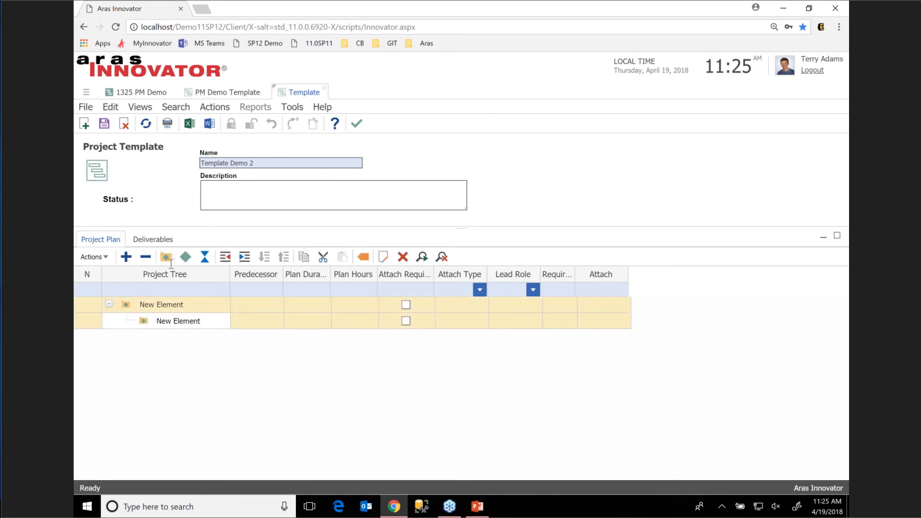
left_click(167, 322)
type("Phase 1")
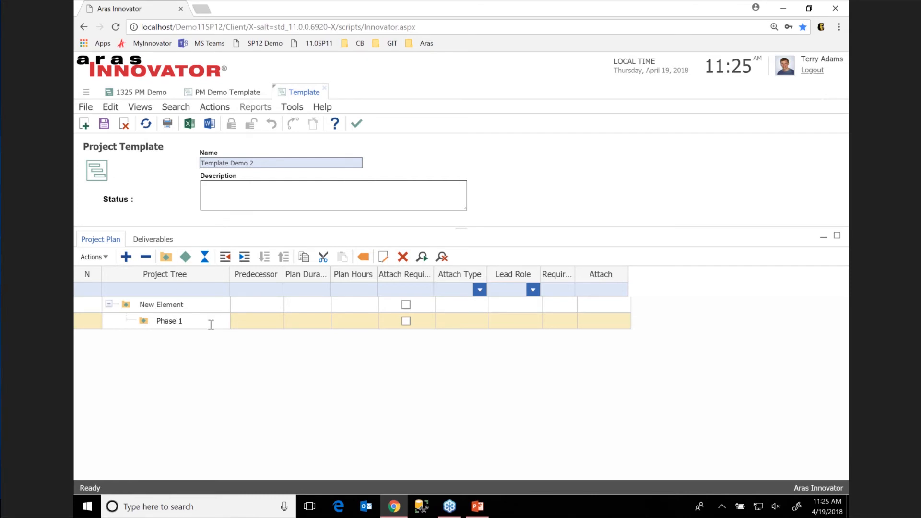
Add two activities under Phase 1 and name them Scope and Research.
left_click(186, 257)
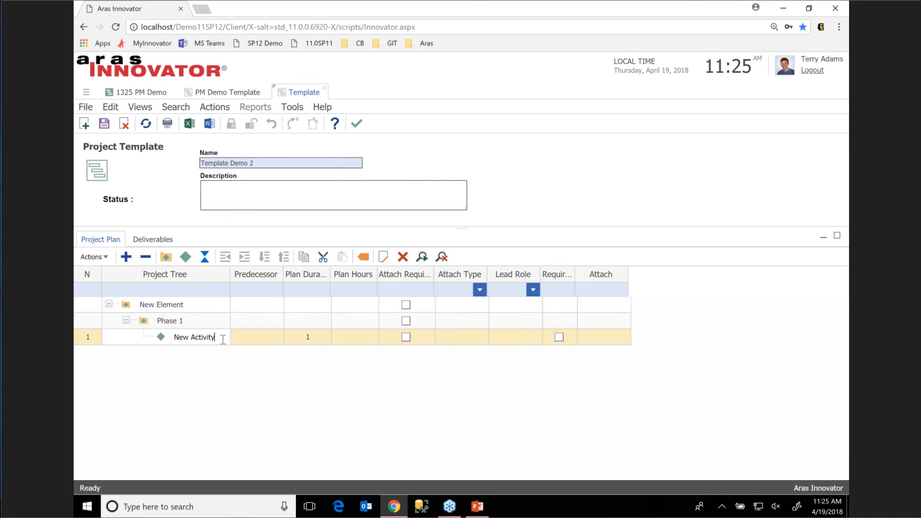
left_click(172, 337)
type("Scope")
key("Return")
left_click(186, 256)
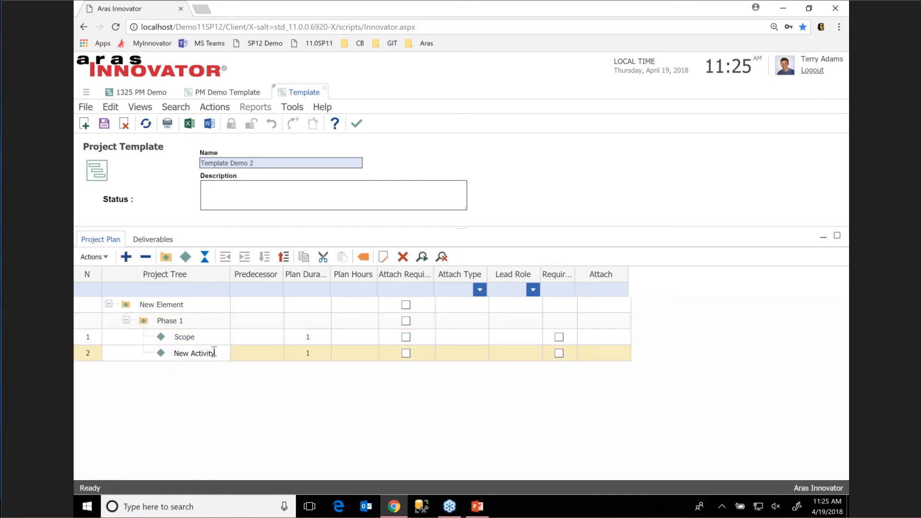
left_click_drag(214, 353, 167, 346)
type("Re")
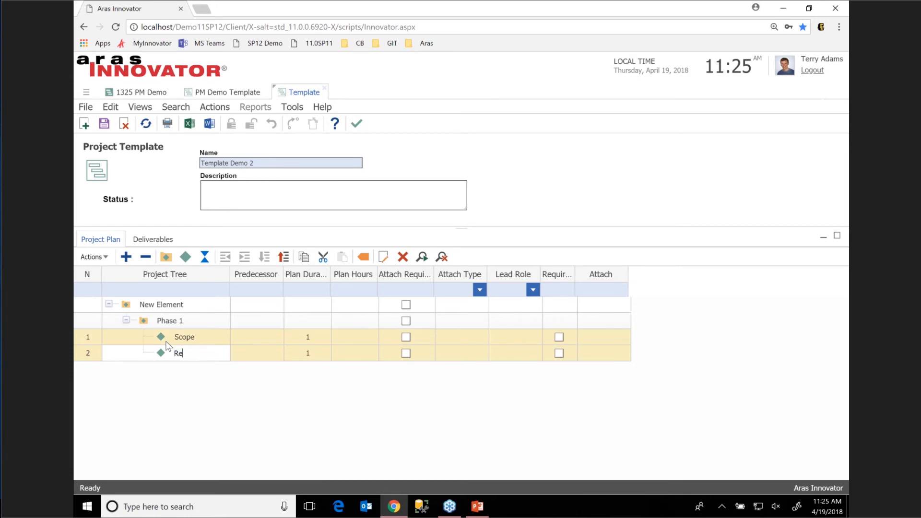
type("search")
Add a milestone after the Research activity and name it Signoff.
left_click(204, 257)
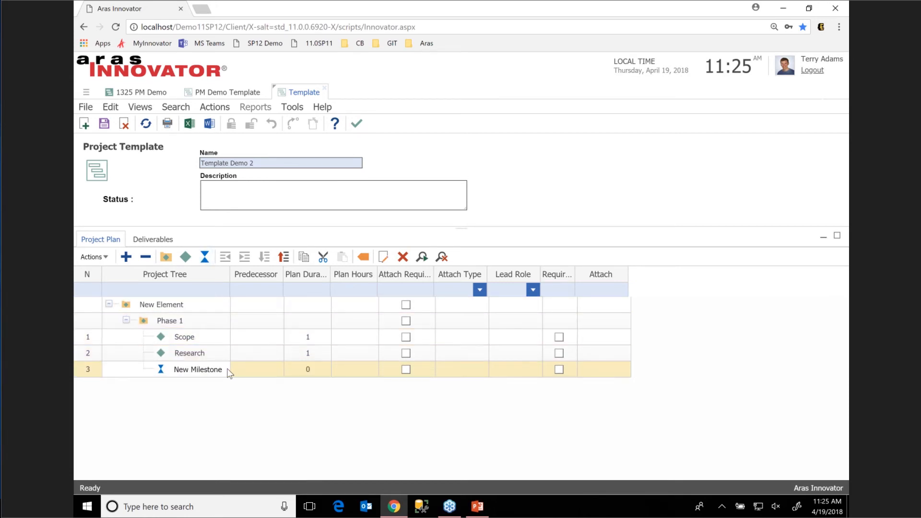
left_click_drag(173, 369, 224, 369)
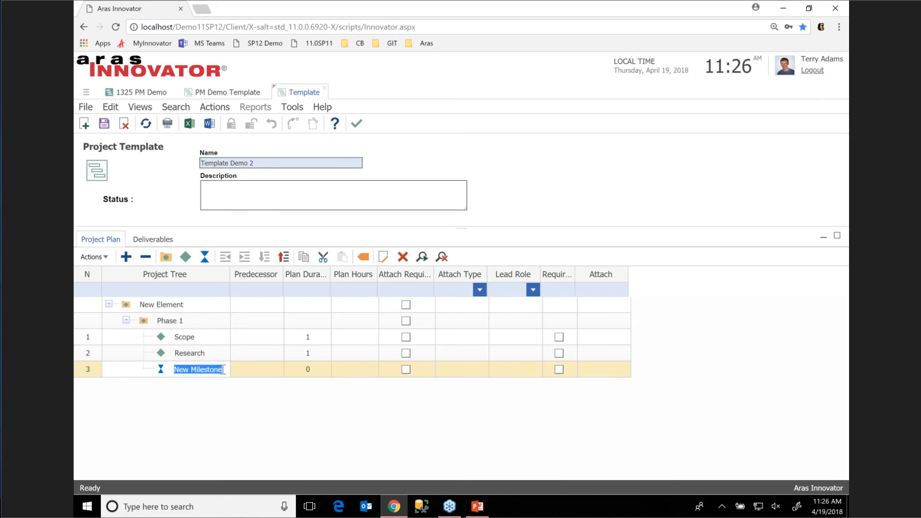
type("Signoff")
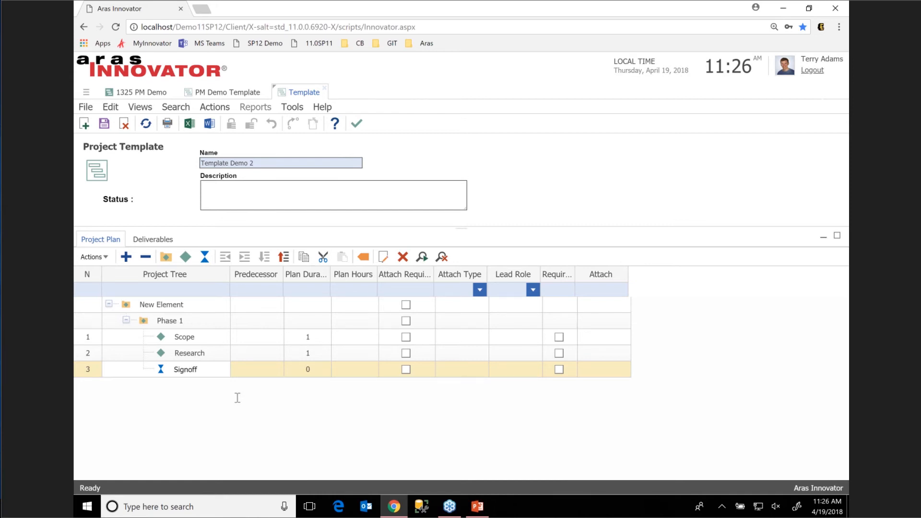
Insert an element after Signoff, outdent it to the same level as Phase 1, and name it Phase 2.
left_click(183, 325)
left_click(200, 326)
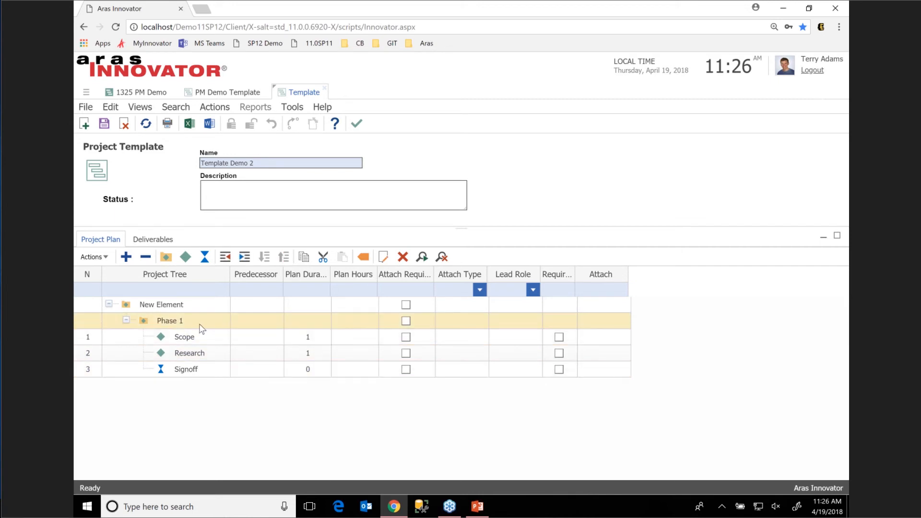
left_click(199, 338)
left_click(206, 358)
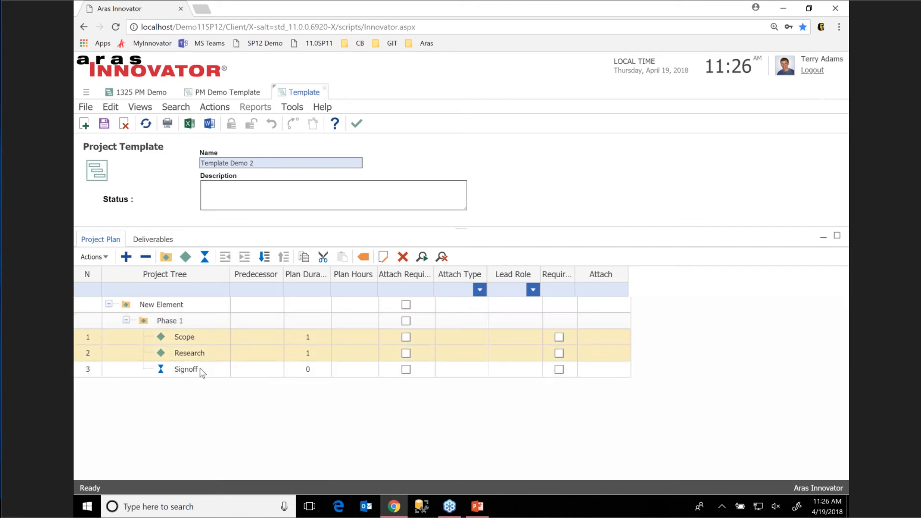
left_click(200, 371)
left_click(166, 257)
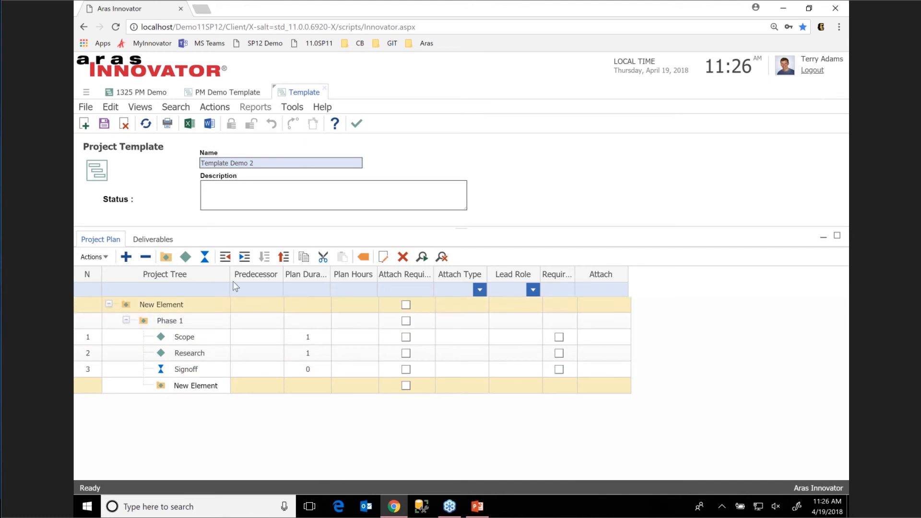
left_click(226, 257)
left_click(193, 387)
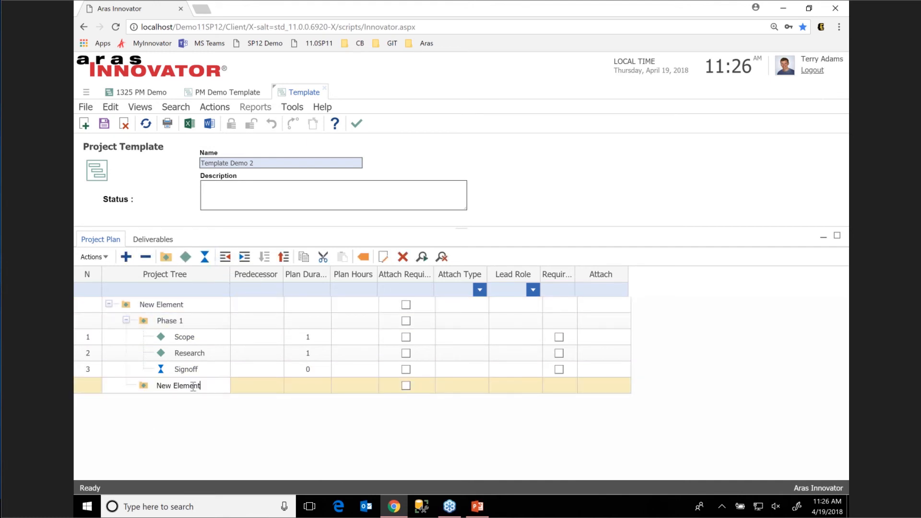
left_click_drag(203, 386, 157, 382)
type("Phase 2")
Copy the Scope, Research and Signoff items from Phase 1, paste them into Phase 2, and expand Phase 2.
left_click(197, 339)
left_click(193, 339)
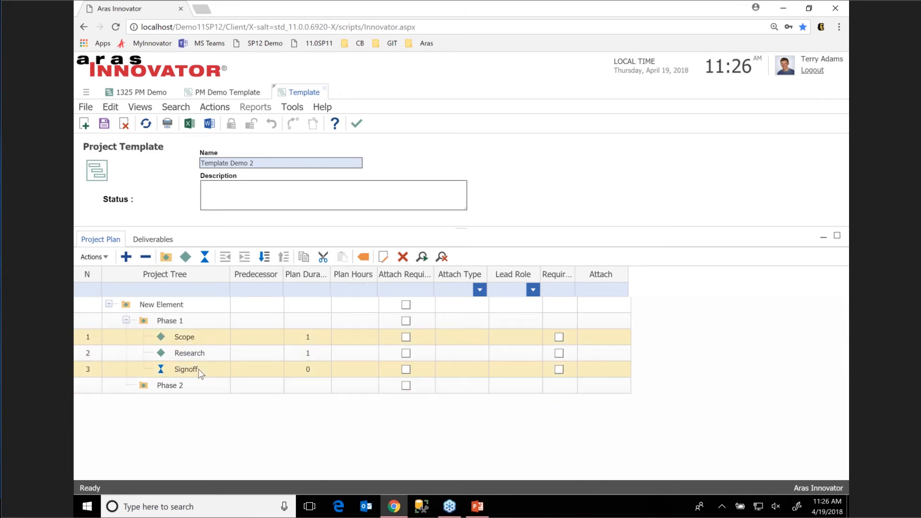
left_click(198, 371, "shift")
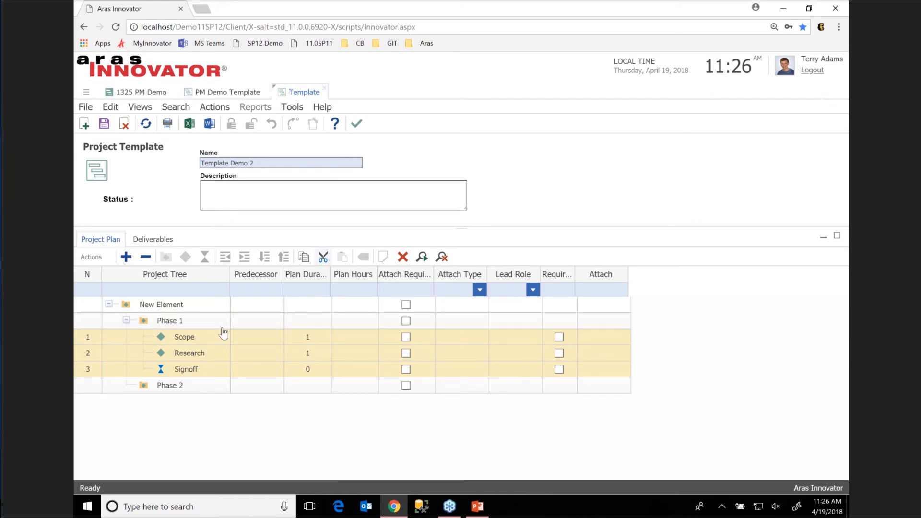
left_click(305, 256)
left_click(188, 382)
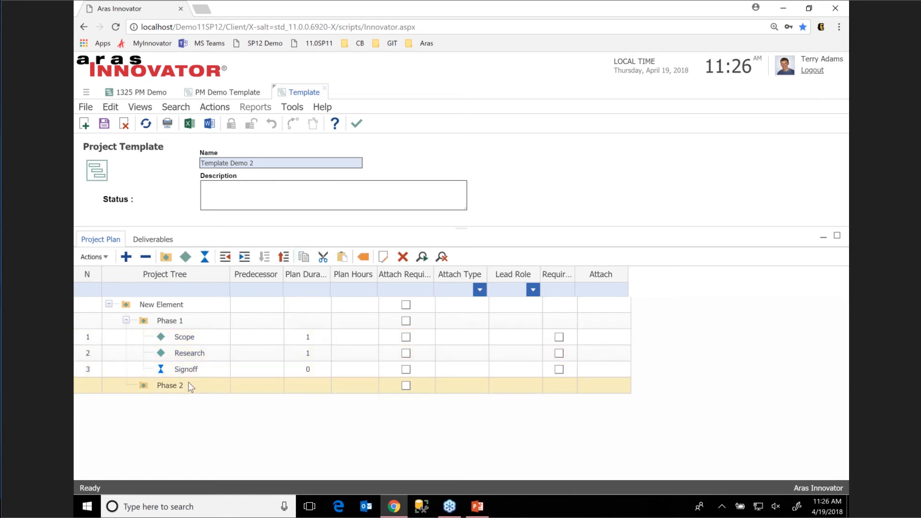
left_click(341, 258)
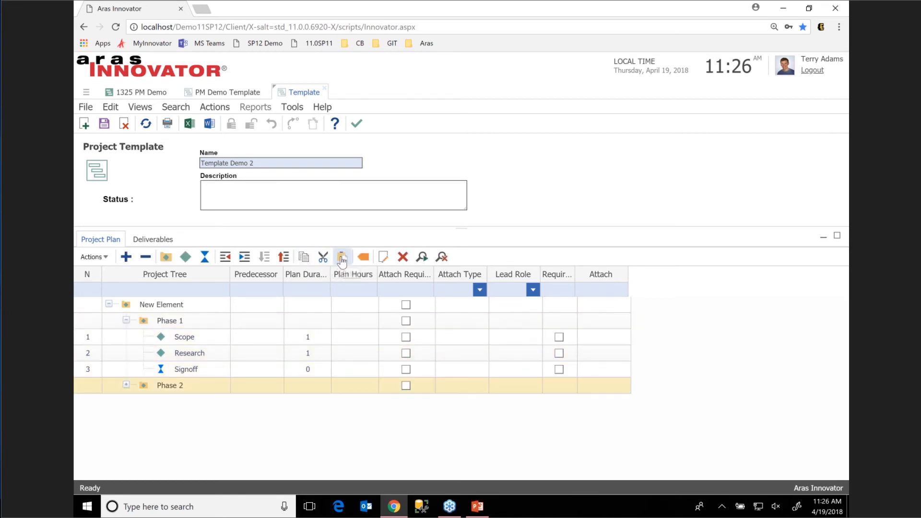
left_click(125, 385)
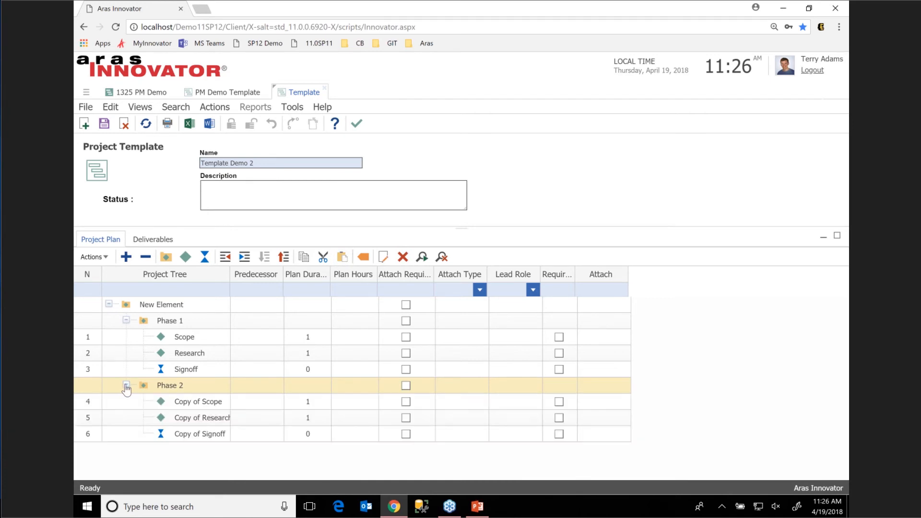
Move the copied Research activity above the copied Scope activity in Phase 2, and delete the copied Scope activity.
left_click(204, 421)
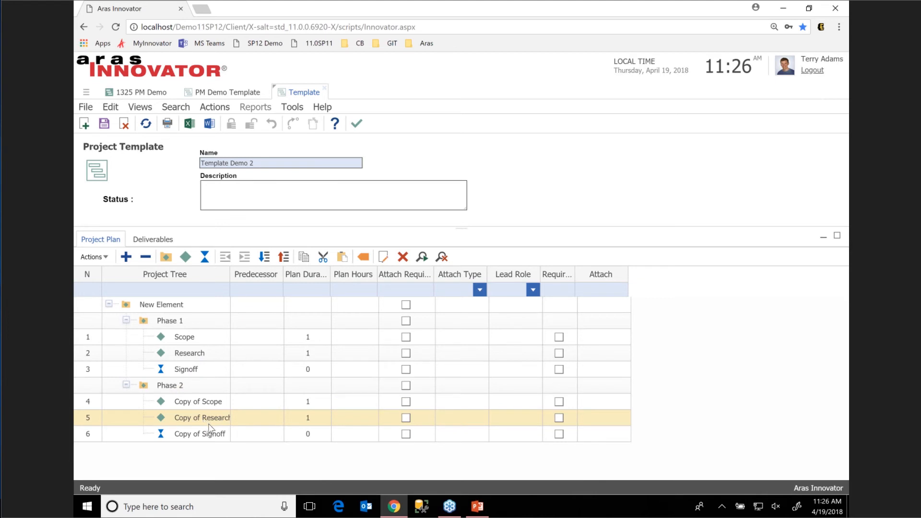
left_click(283, 259)
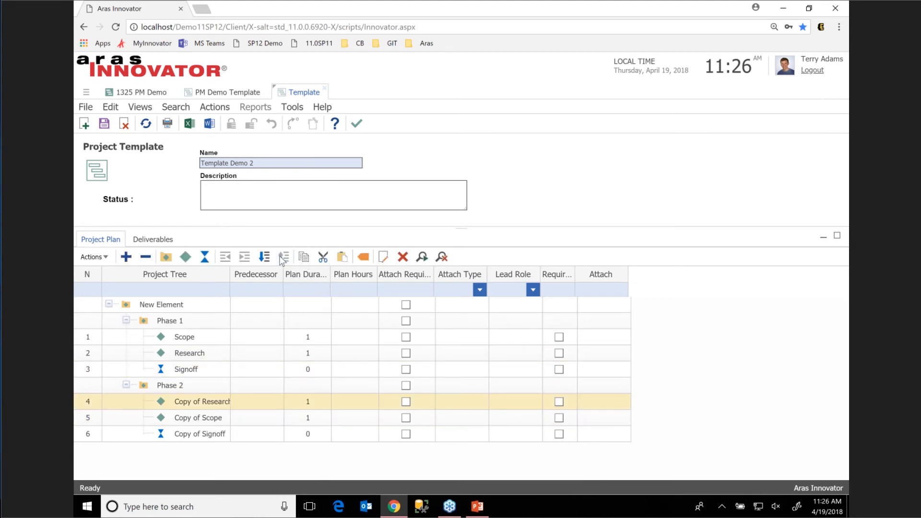
left_click(202, 418)
left_click(403, 258)
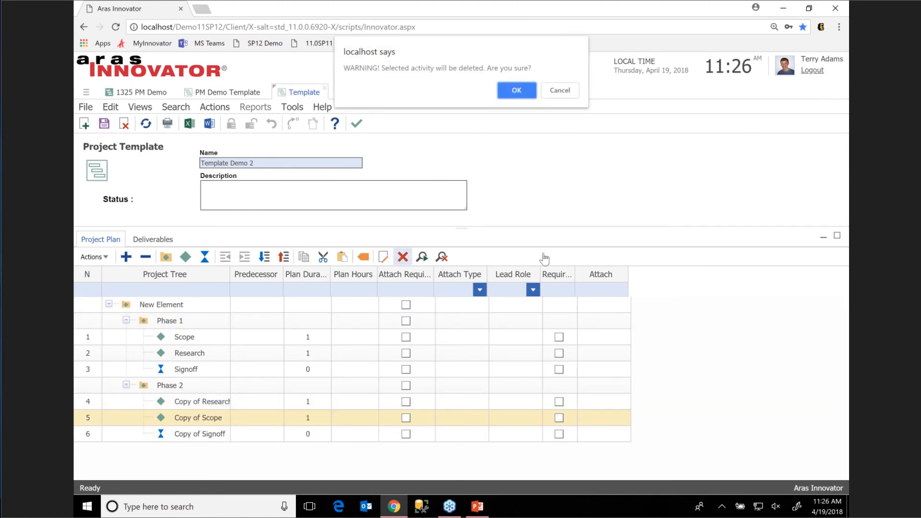
left_click(526, 95)
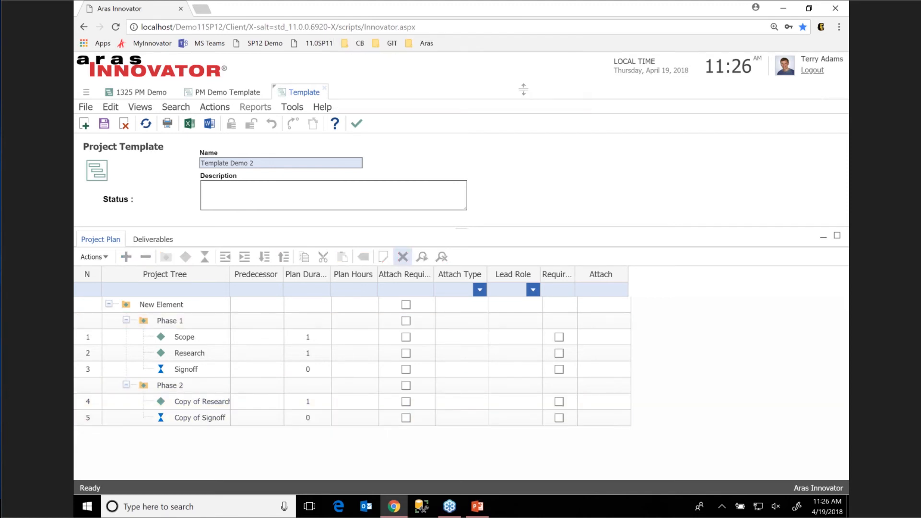
left_click(308, 417)
left_click(182, 389)
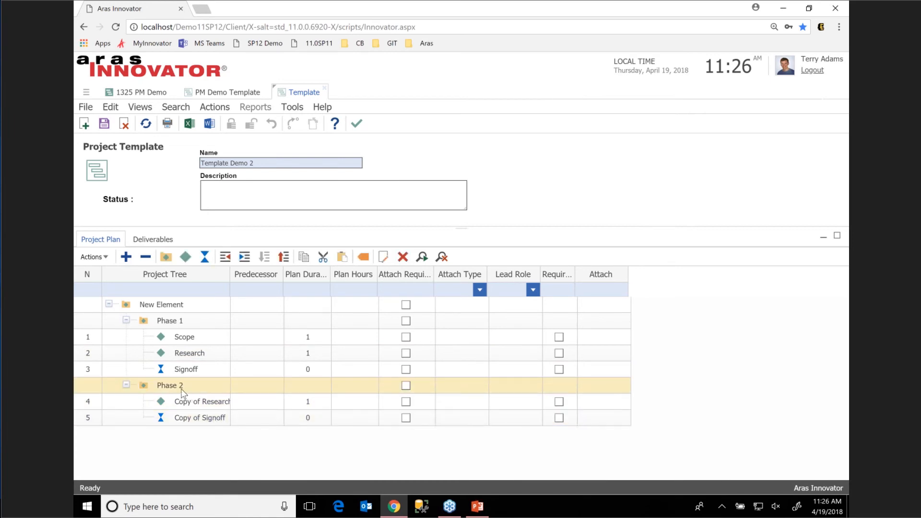
left_click(225, 258)
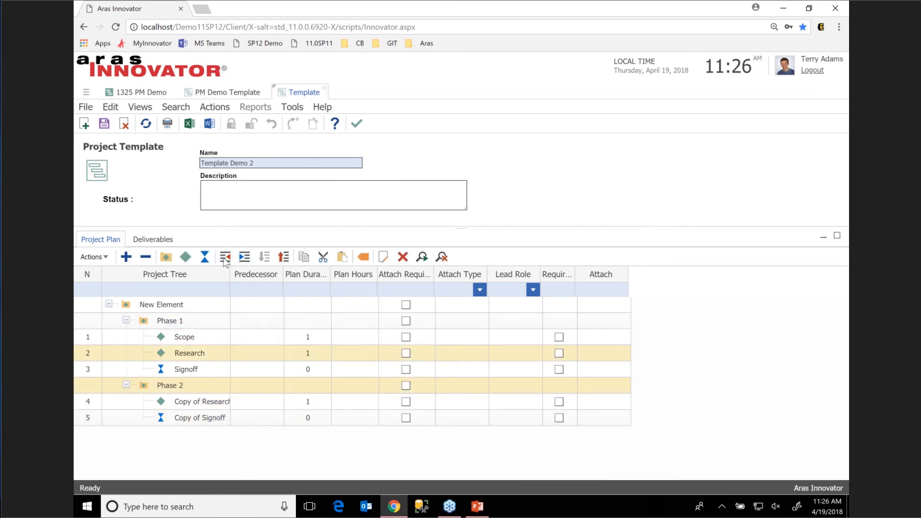
left_click(207, 386)
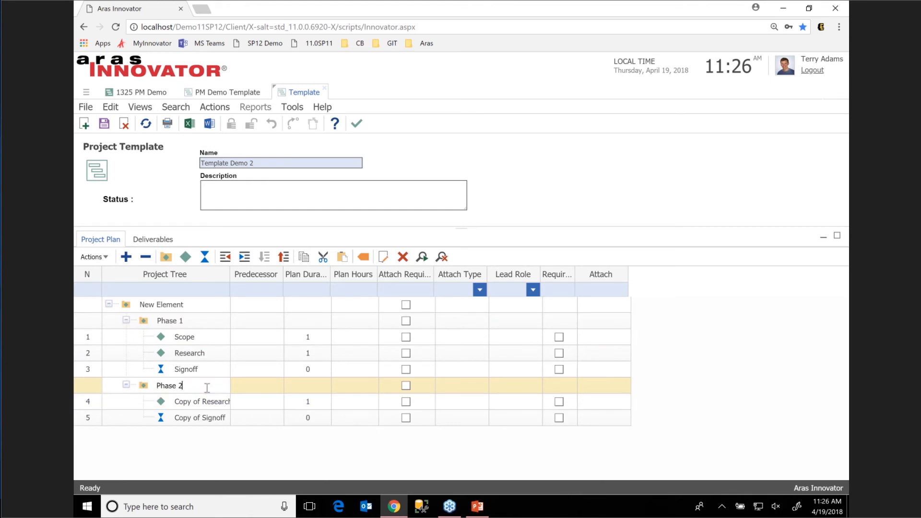
left_click(224, 406)
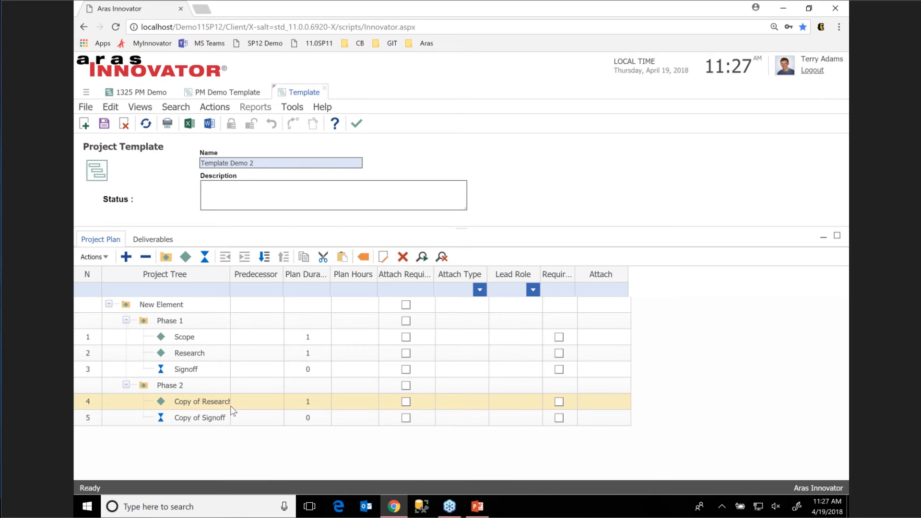
Save the project template Template Demo 2 and check its status in the list of project templates.
left_click(106, 124)
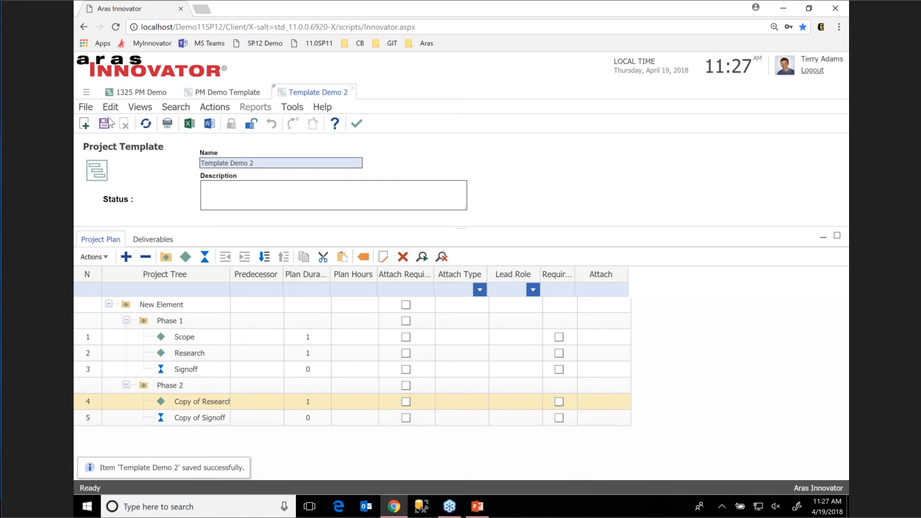
left_click(87, 93)
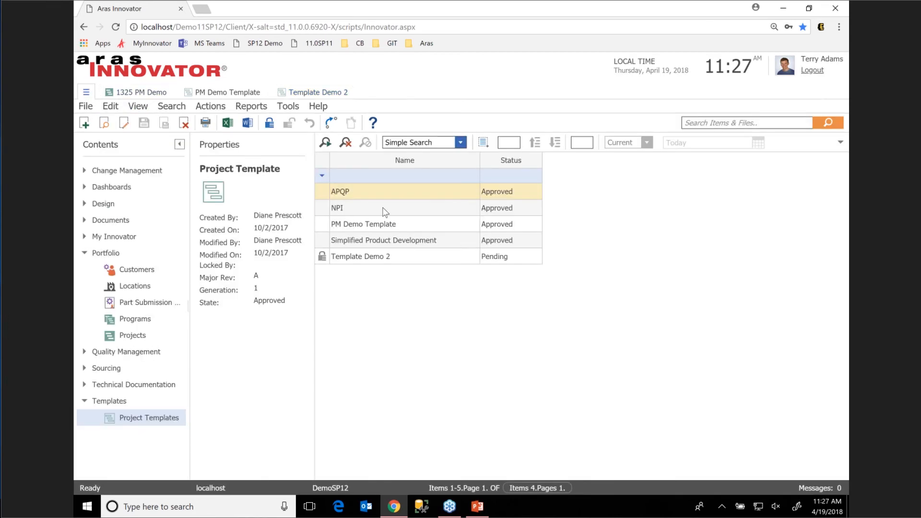
left_click(517, 259)
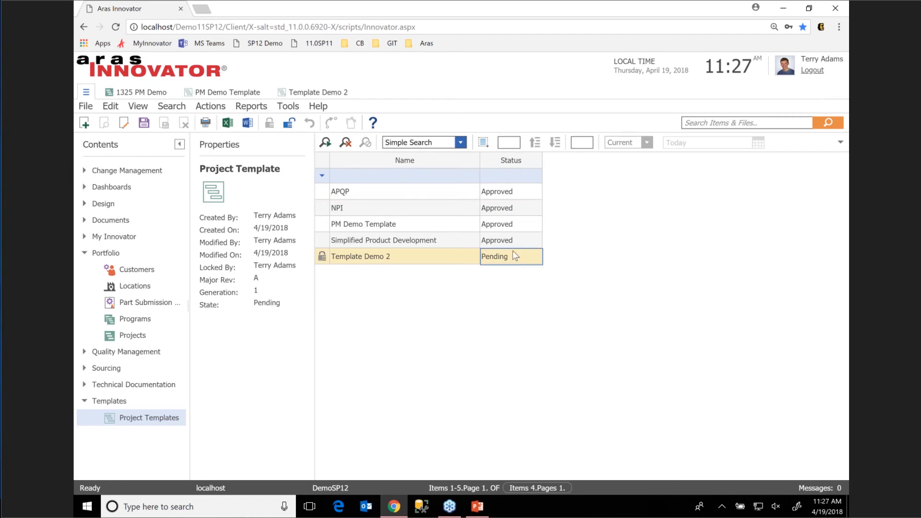
Unlock the template Template Demo 2 and promote it to the Approved state.
left_click(304, 91)
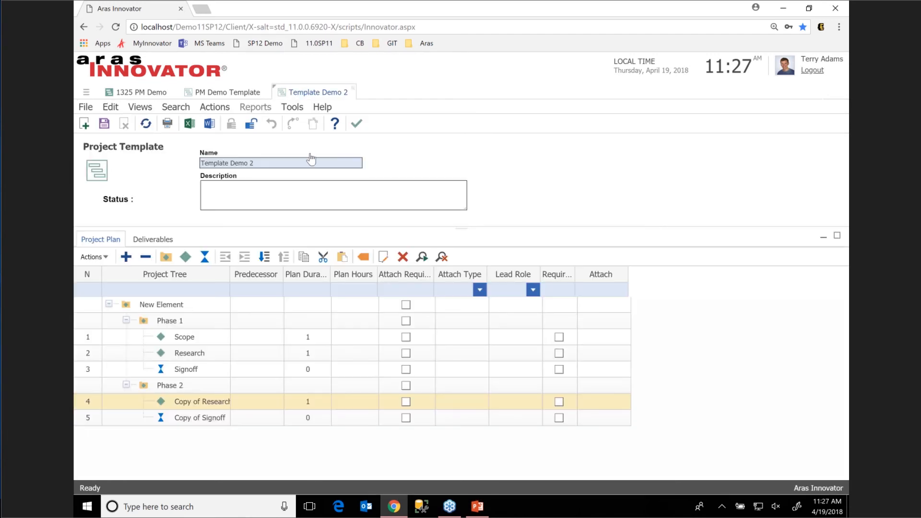
left_click(252, 124)
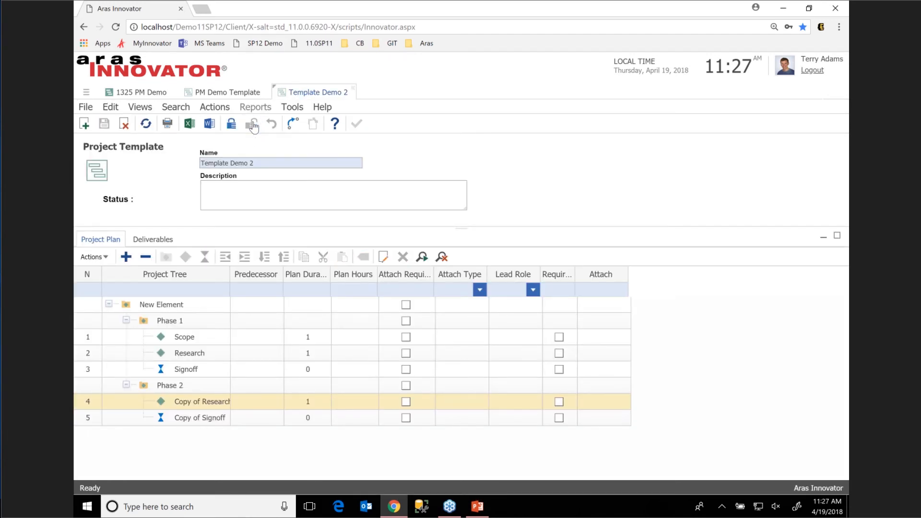
left_click(292, 126)
left_click(454, 265)
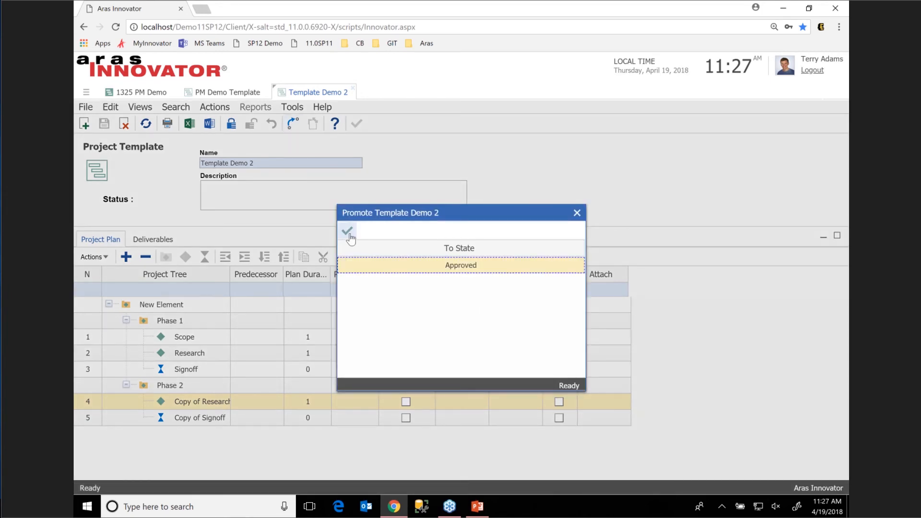
left_click(348, 231)
Create a new project named PM Demo 2 from the template Template Demo 2, with a target start of 4/19/2018.
left_click(86, 91)
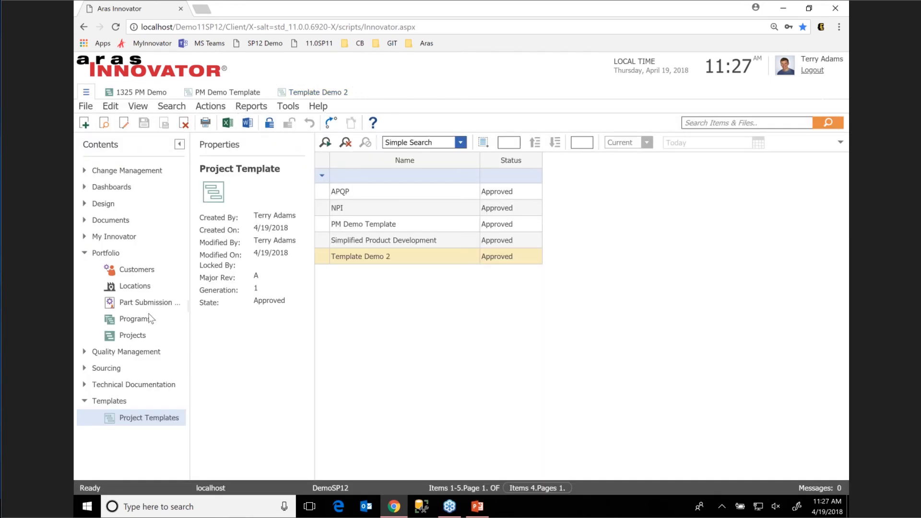
left_click(139, 335)
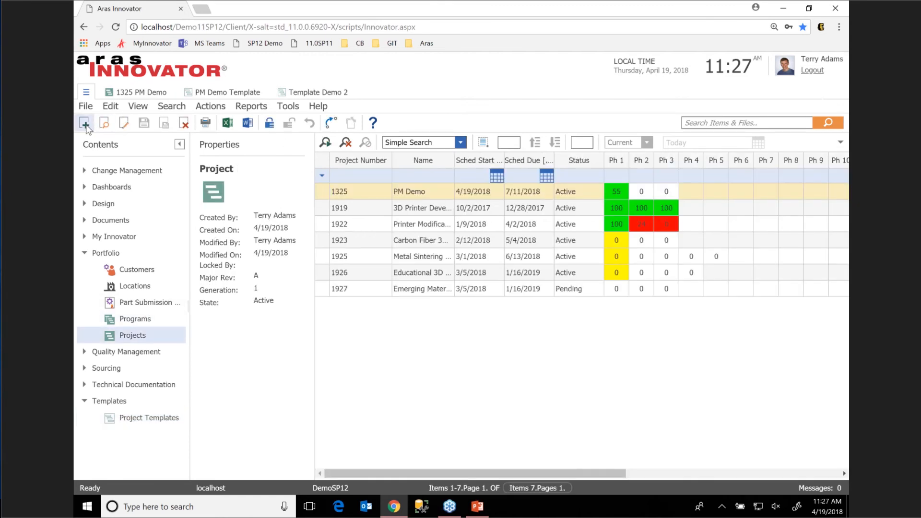
left_click(84, 123)
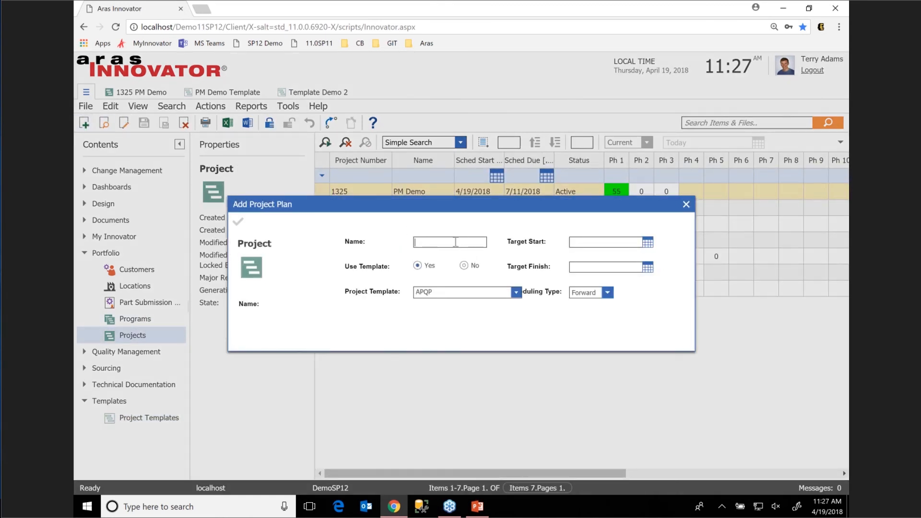
type("PM")
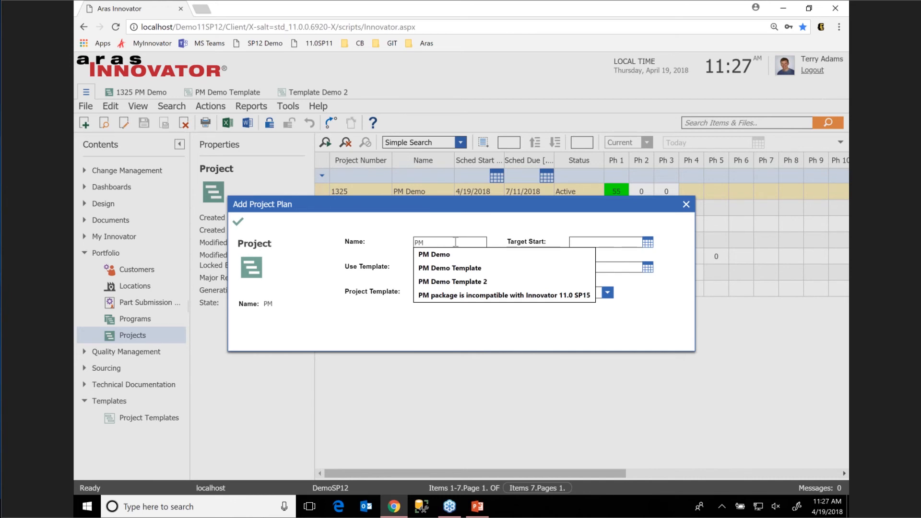
type(" Demo 2")
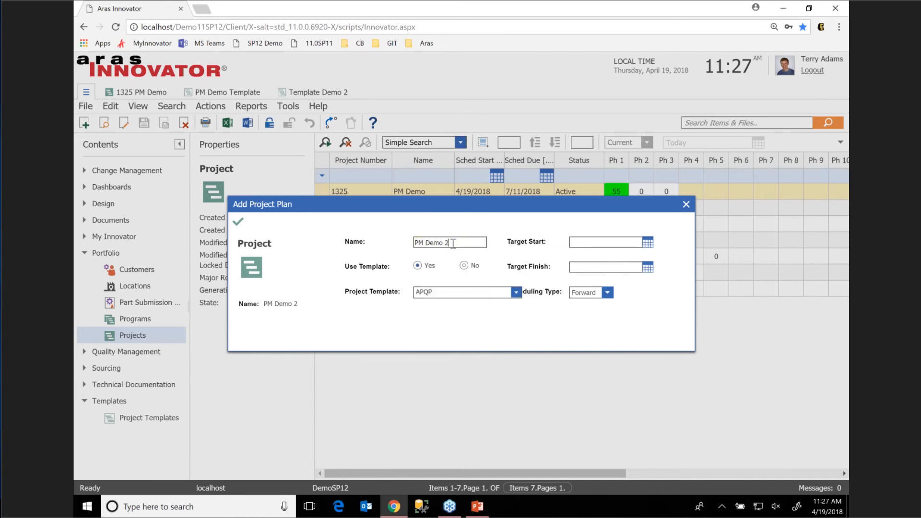
left_click(515, 292)
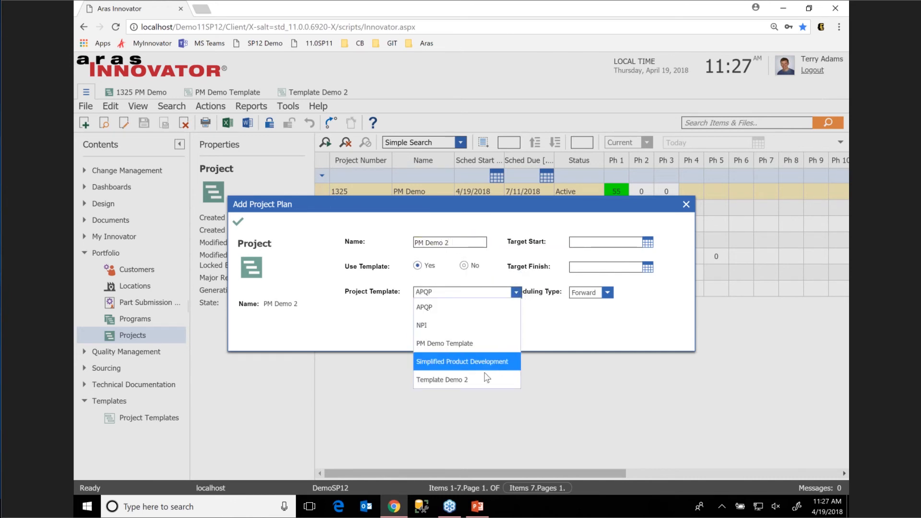
left_click(478, 379)
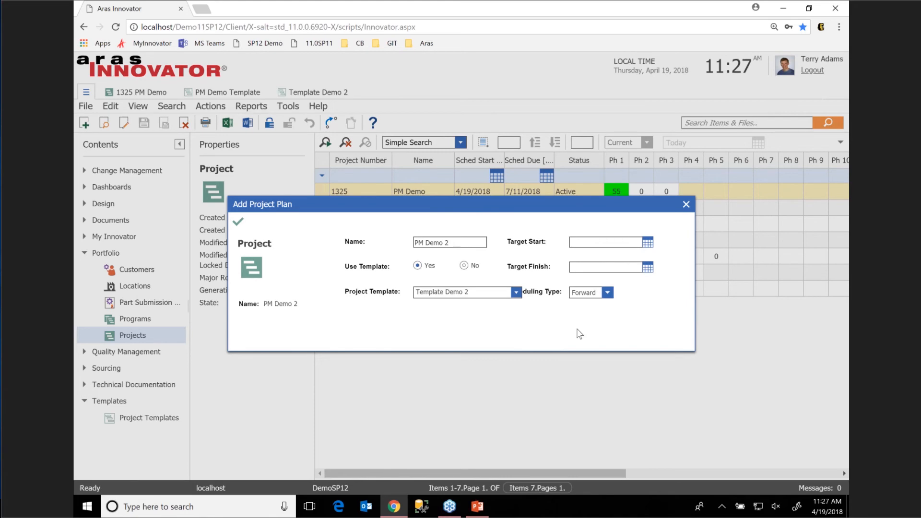
left_click(649, 243)
left_click(672, 376)
left_click(238, 222)
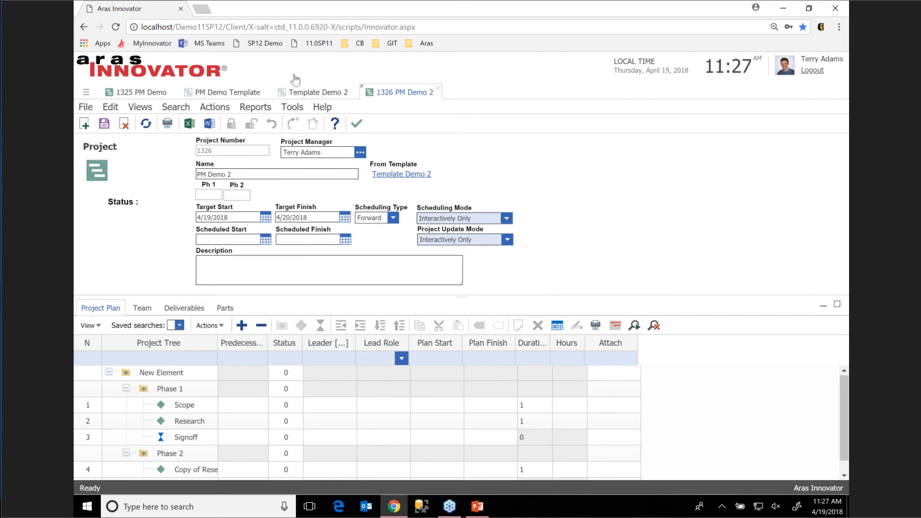
Search for all programs in the portfolio and open program MP001 to view its projects.
left_click(88, 94)
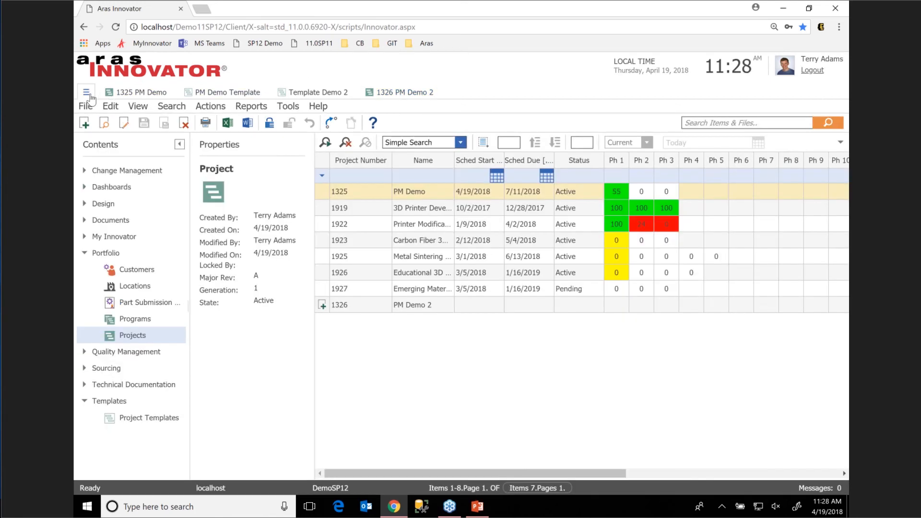
left_click(146, 323)
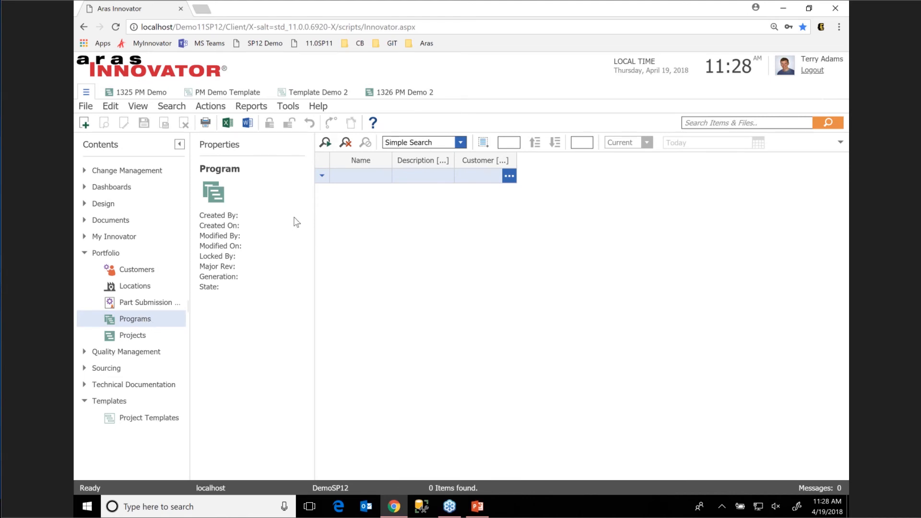
left_click(326, 143)
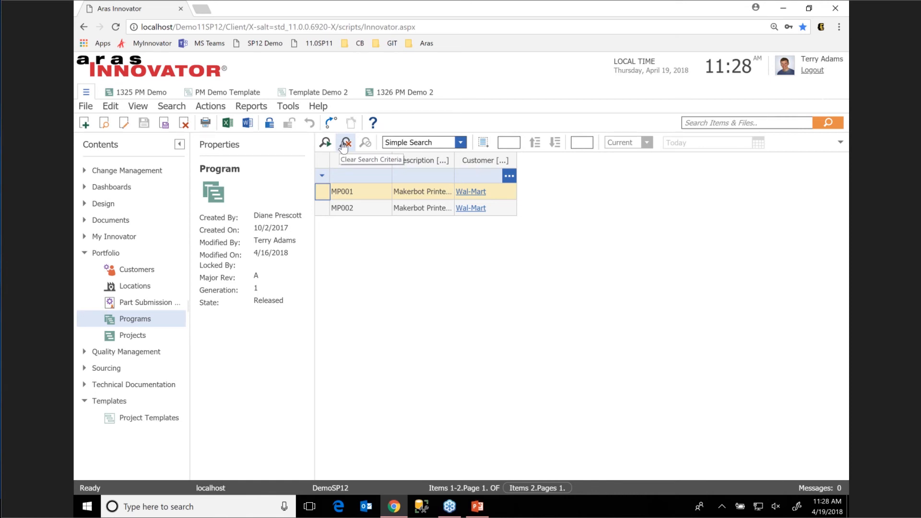
double_click(382, 192)
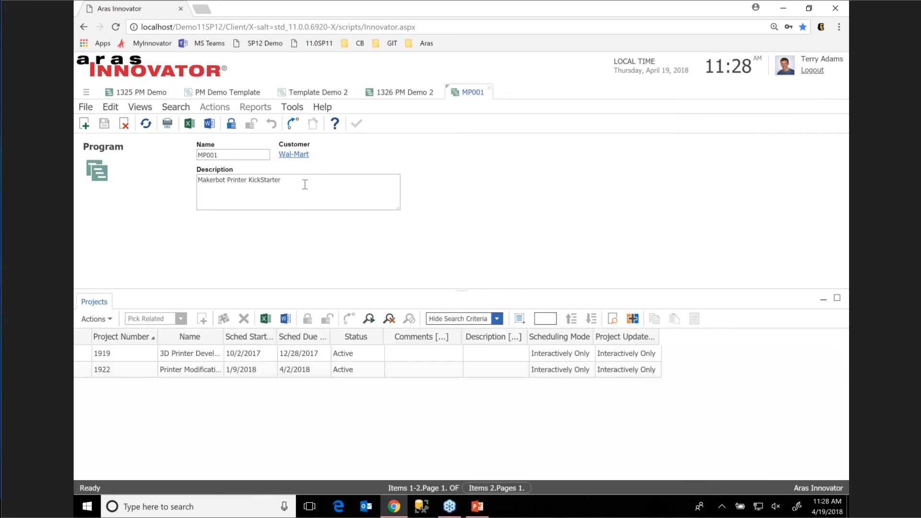
Open project 1922 Printer Modification from the program and examine its link to the program in the structure view.
left_click(146, 373)
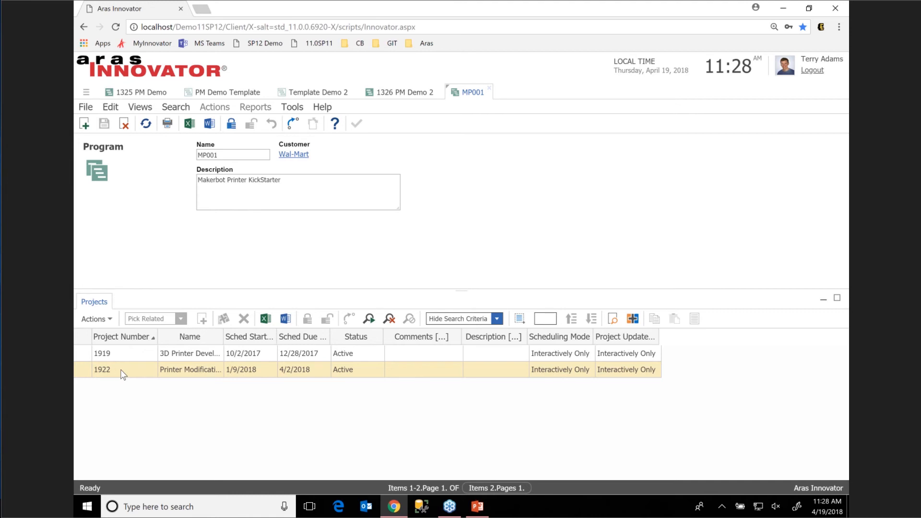
double_click(120, 369)
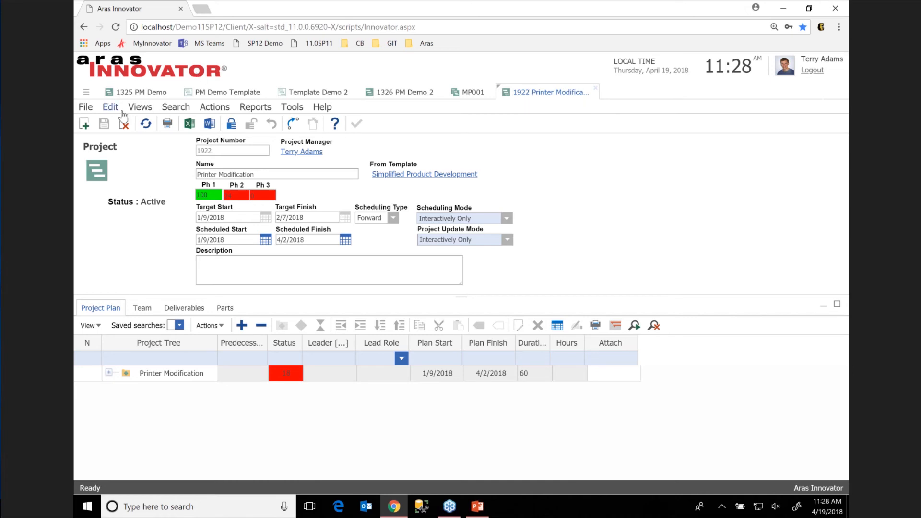
left_click(140, 110)
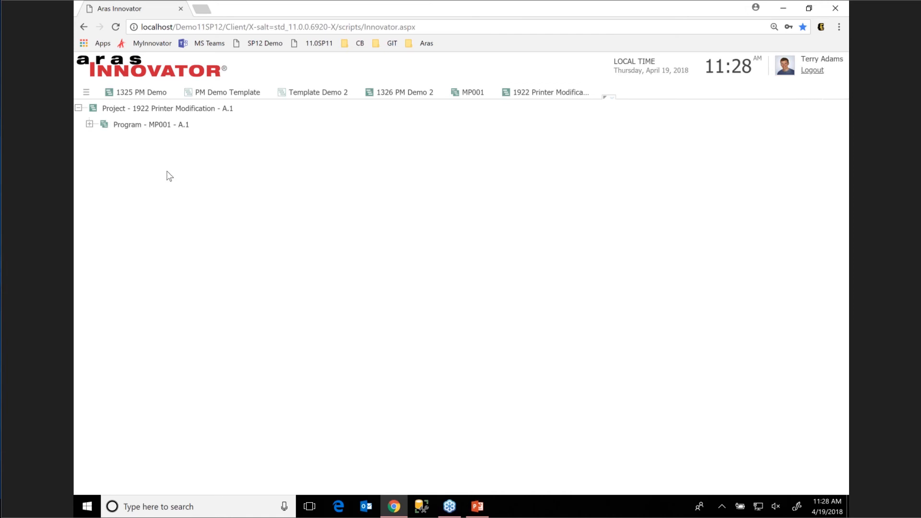
left_click(127, 128)
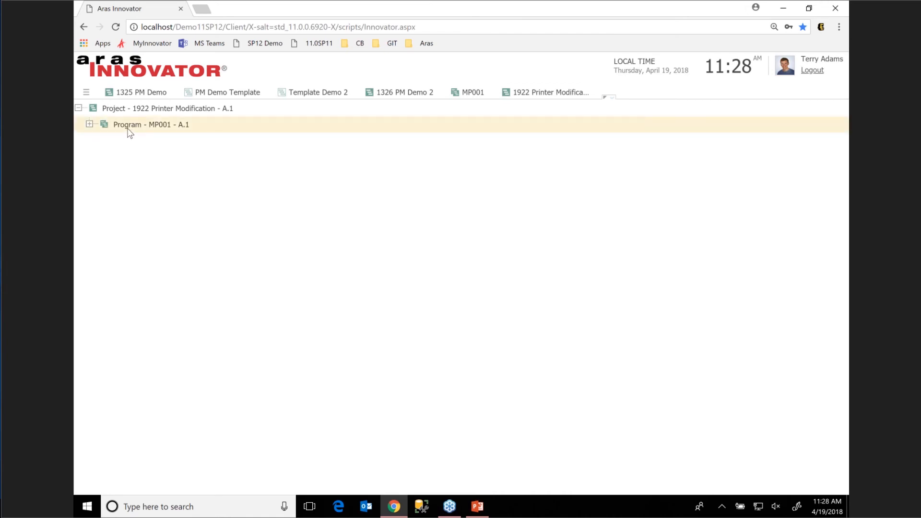
Lock program MP001, add the existing project 1325 PM Demo to its projects, then save and unlock the program.
left_click(86, 92)
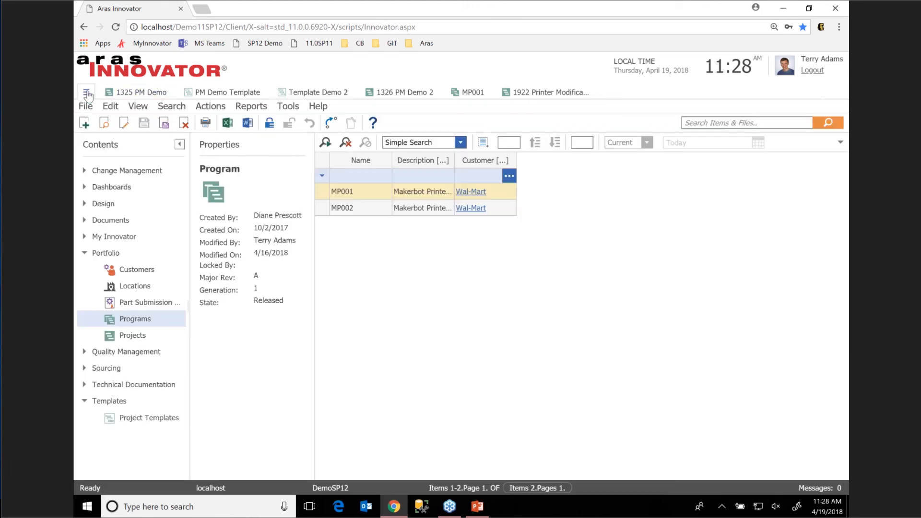
double_click(364, 192)
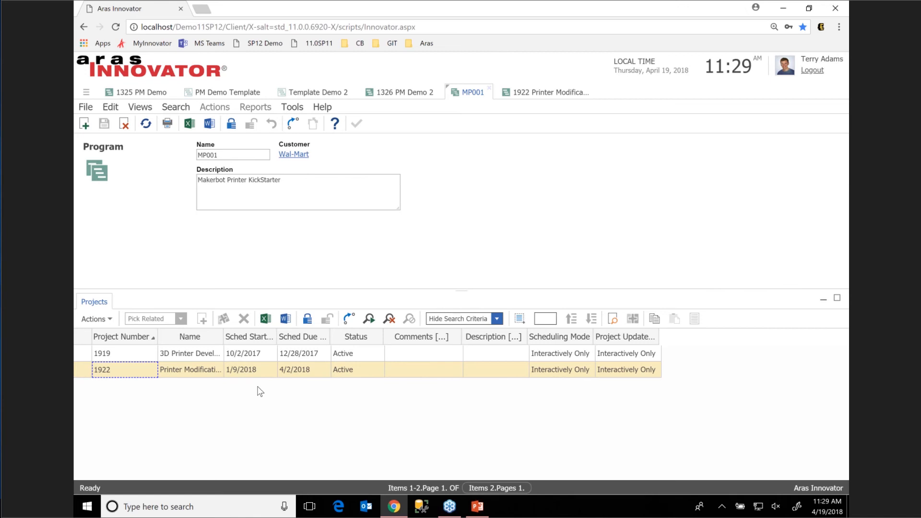
left_click(231, 124)
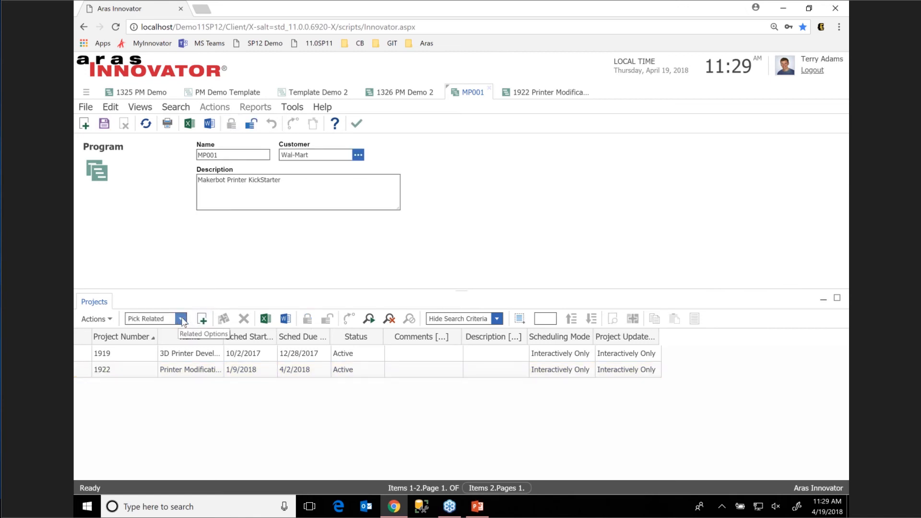
left_click(202, 319)
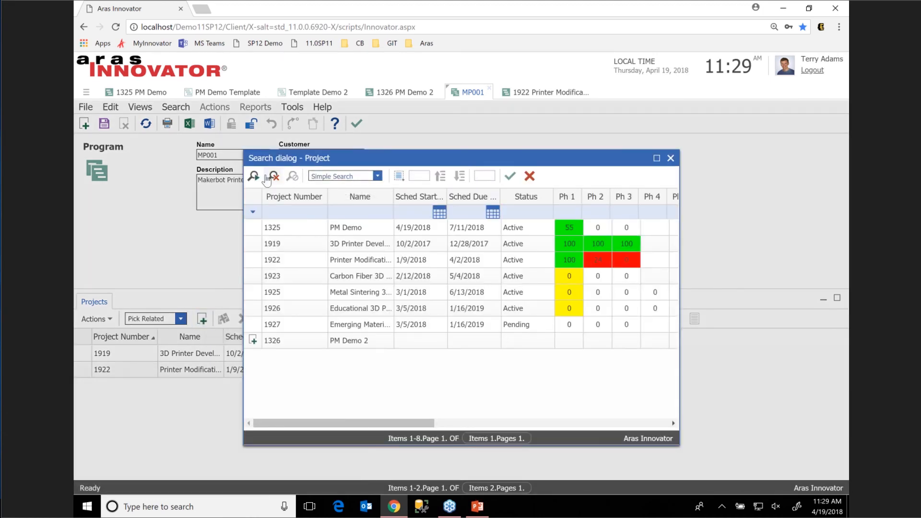
left_click(356, 235)
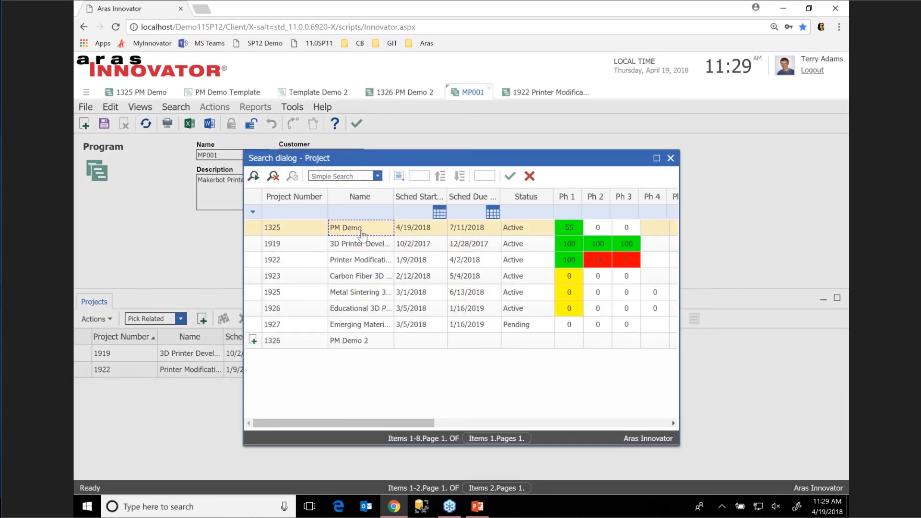
left_click(510, 176)
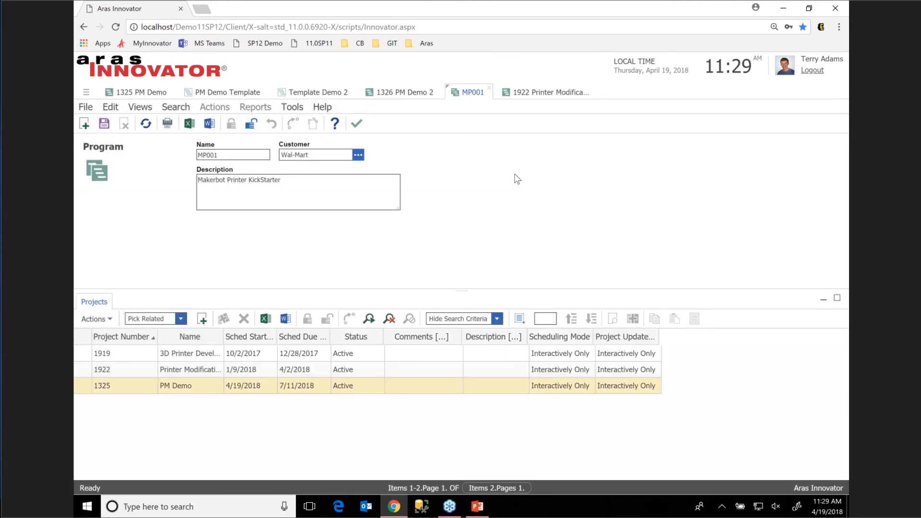
left_click(104, 124)
left_click(251, 124)
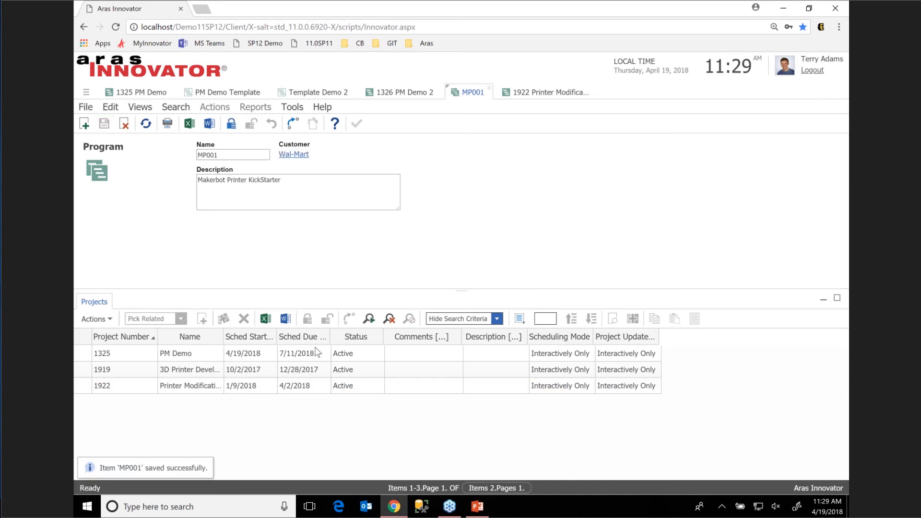
Try to open project 1922 Printer Modification from the projects of program MP001.
left_click(225, 389)
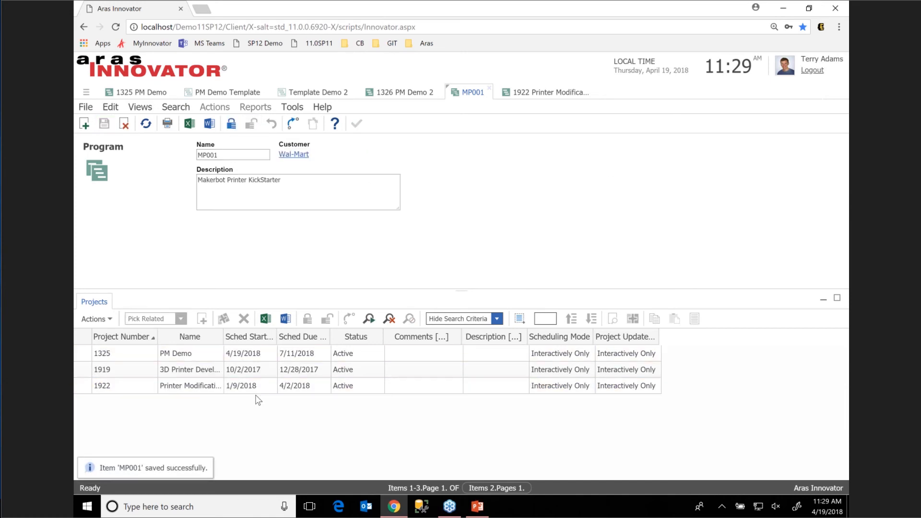
left_click(207, 390)
double_click(207, 390)
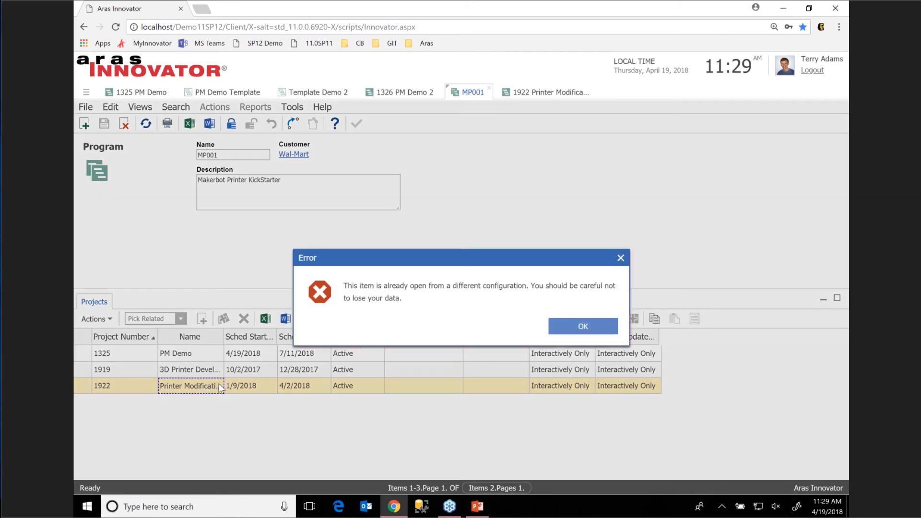
left_click(580, 323)
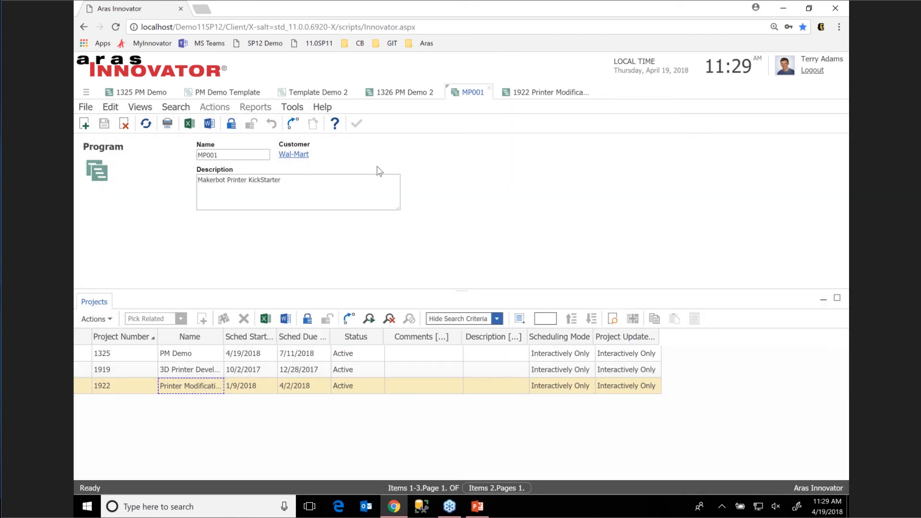
Close all open program, project and template items.
left_click(489, 90)
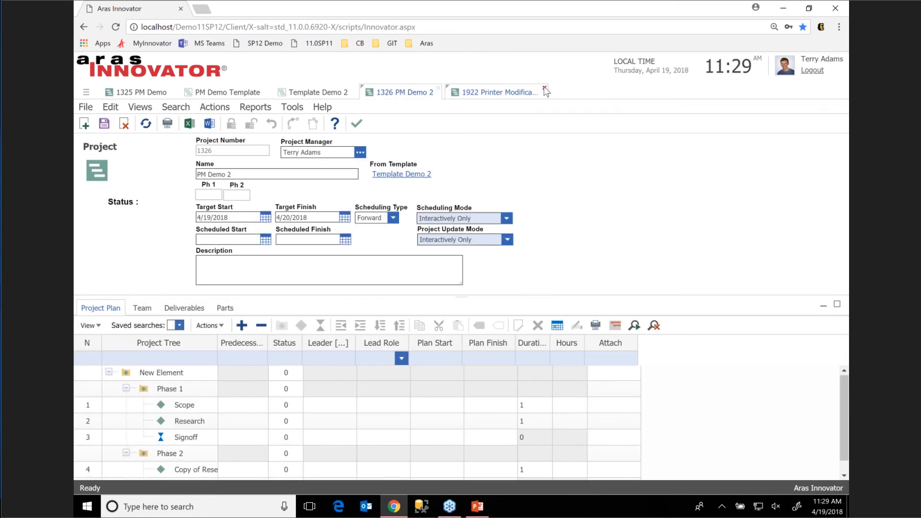
left_click(545, 90)
left_click(440, 91)
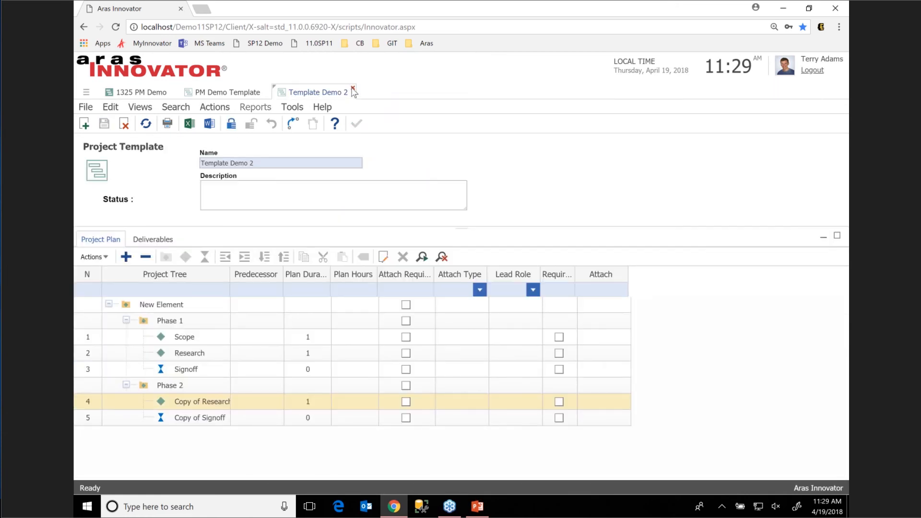
left_click(354, 89)
left_click(267, 89)
left_click(174, 88)
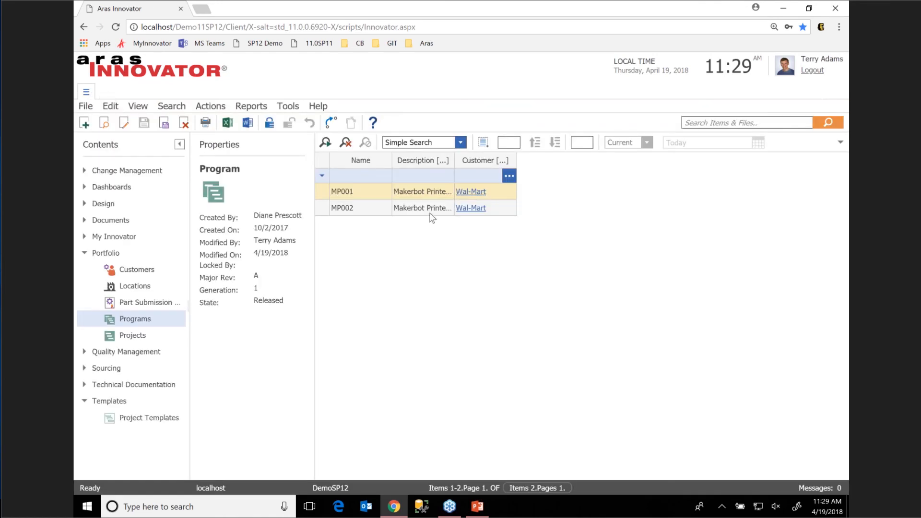
Reopen program MP001, open its project 1325 PM Demo, examine where the project is used, and return to the program list.
double_click(419, 192)
double_click(160, 384)
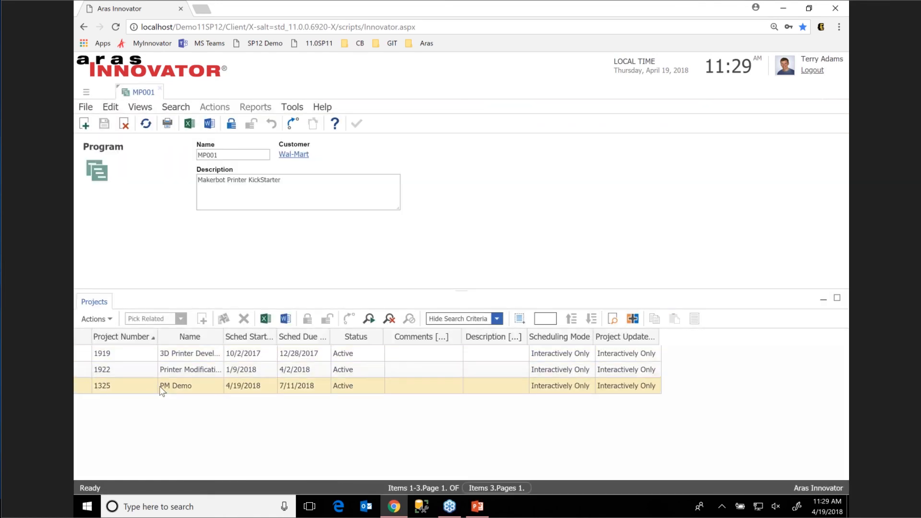
left_click(152, 111)
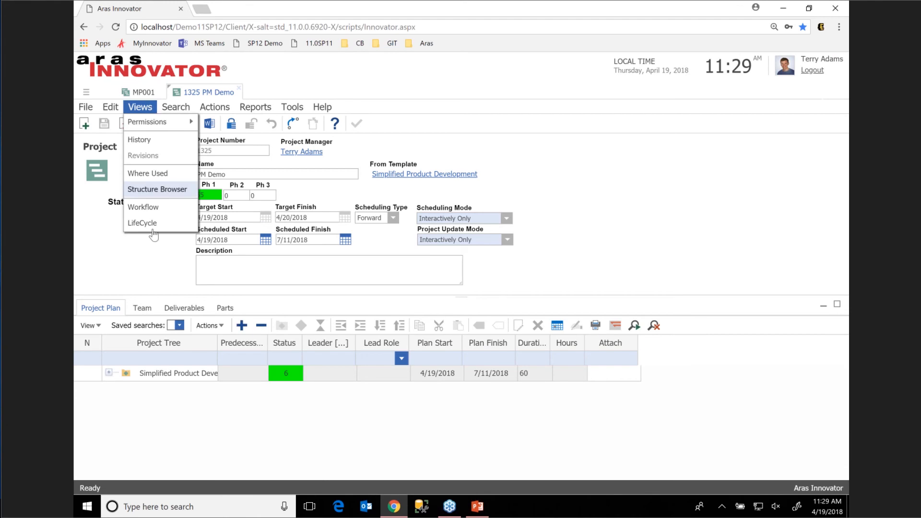
left_click(153, 176)
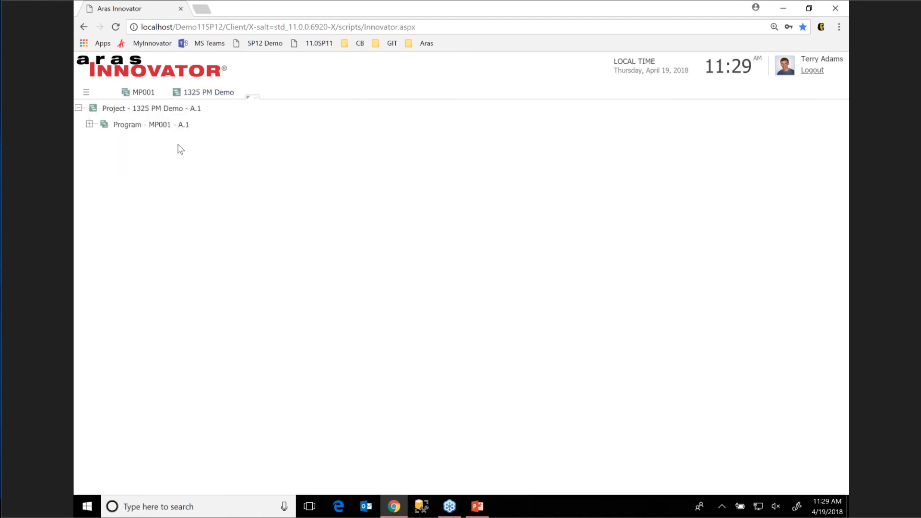
left_click(86, 91)
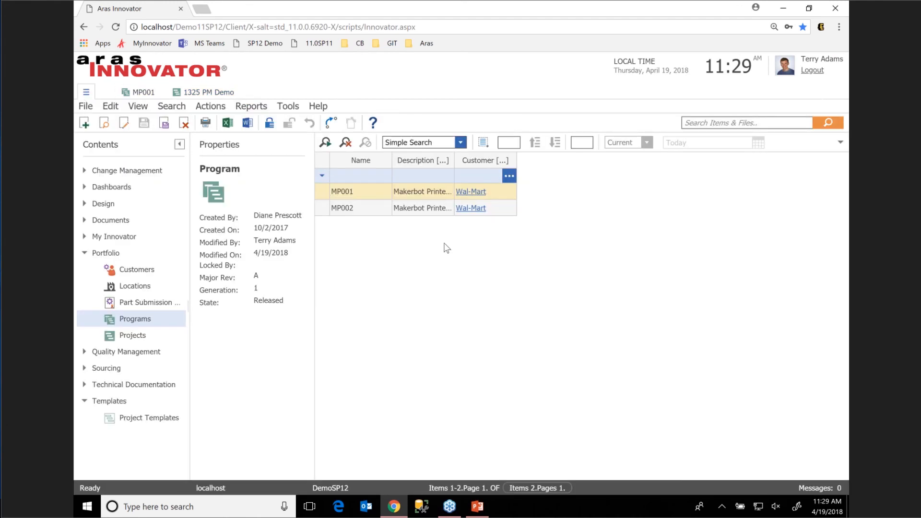